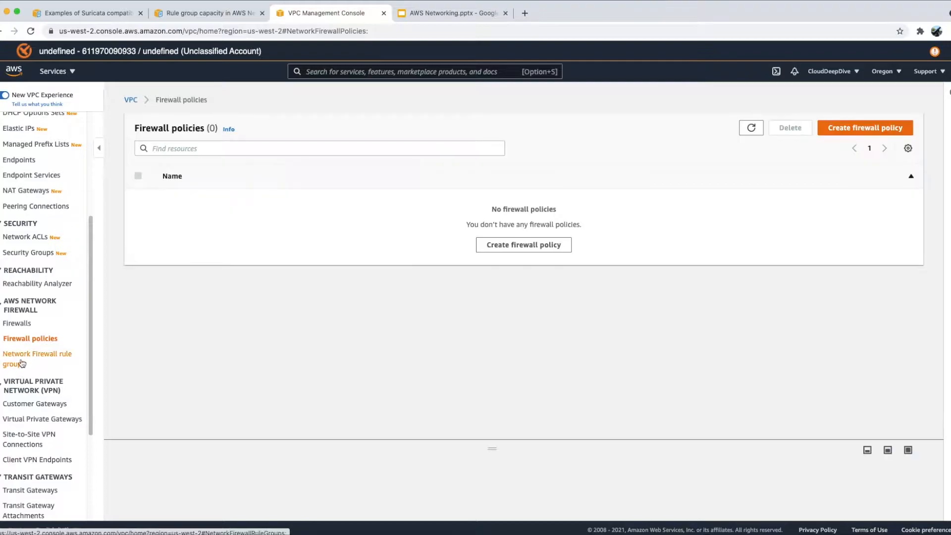
# Open the Network Firewall rule groups list and start creating a new rule group.
pyautogui.click(21, 358)
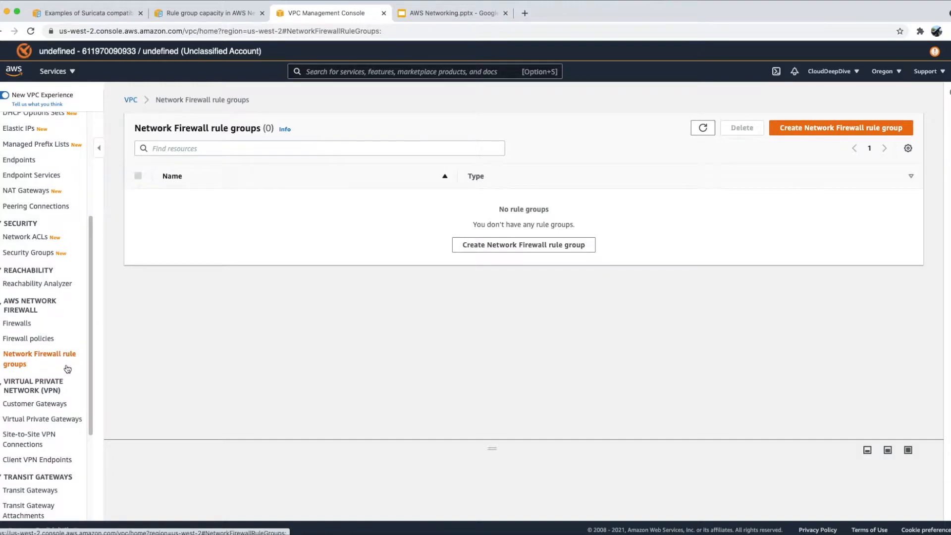
pyautogui.click(507, 246)
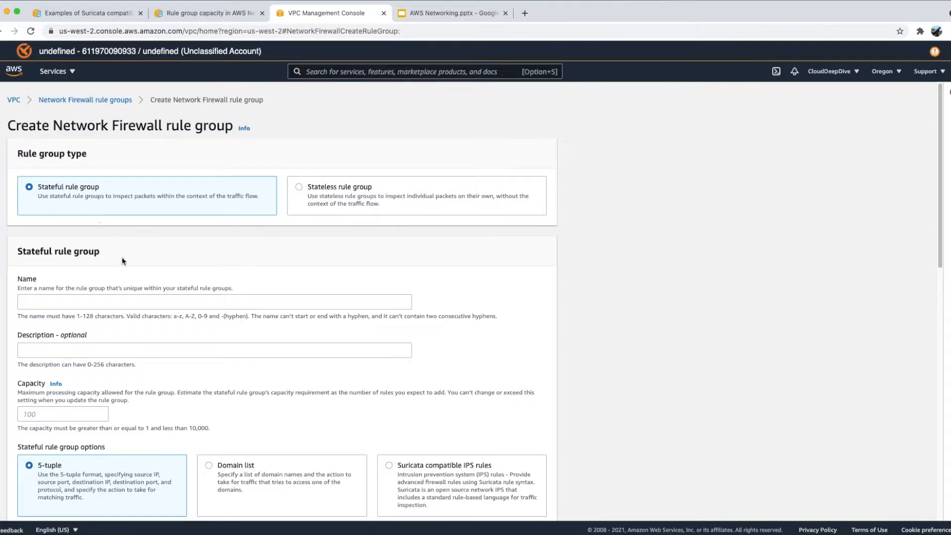
# Preview the Domain list and Suricata compatible IPS rules options of the stateful rule group and return to 5-tuple.
pyautogui.scroll(-3, 121, 258)
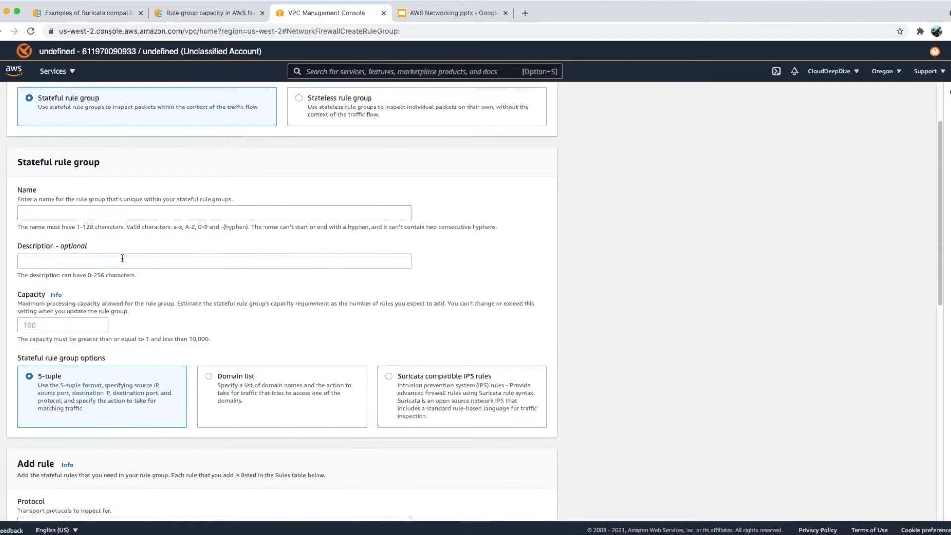
pyautogui.scroll(-2, 123, 258)
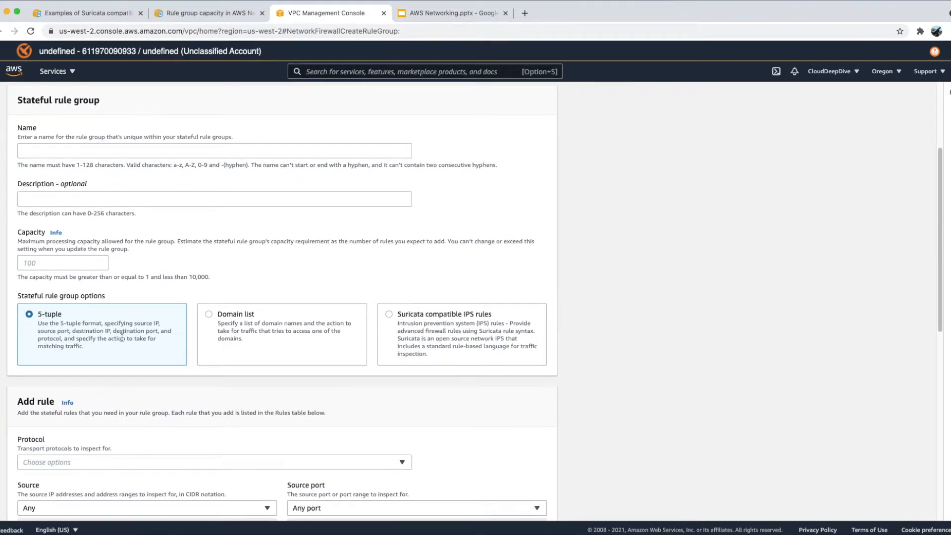
pyautogui.click(280, 344)
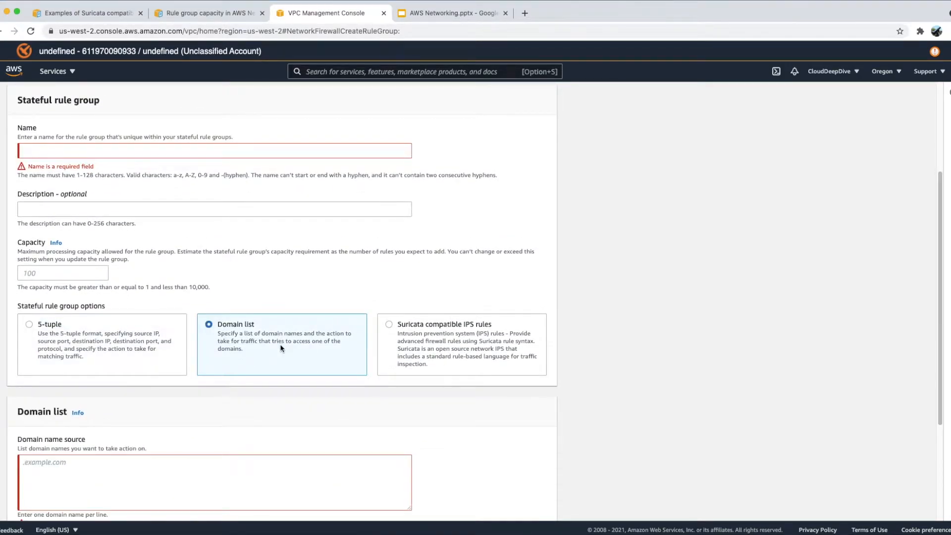
pyautogui.click(432, 348)
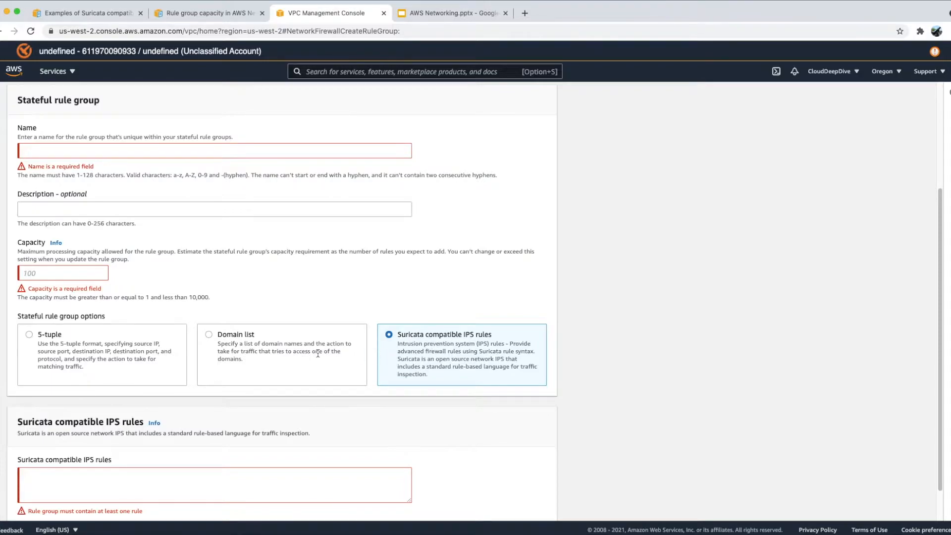
pyautogui.click(133, 357)
# Set the 5-tuple rule's protocol to TCP and its source to Custom.
pyautogui.scroll(-4, 133, 356)
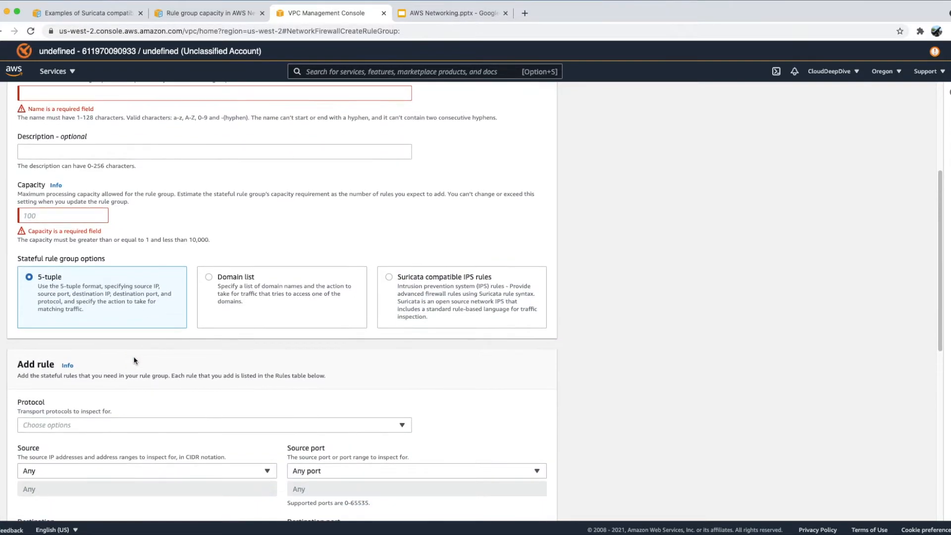
pyautogui.scroll(-2, 134, 360)
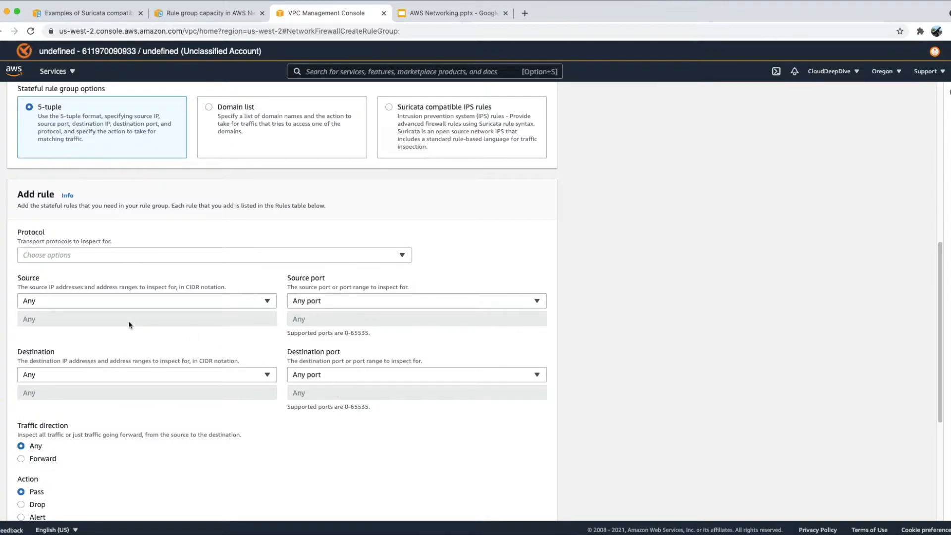
pyautogui.click(81, 258)
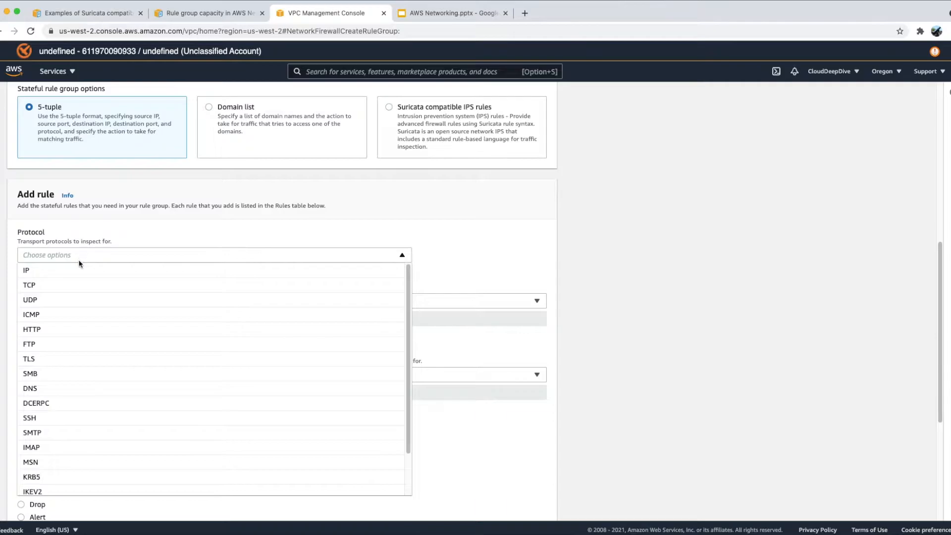
pyautogui.click(74, 285)
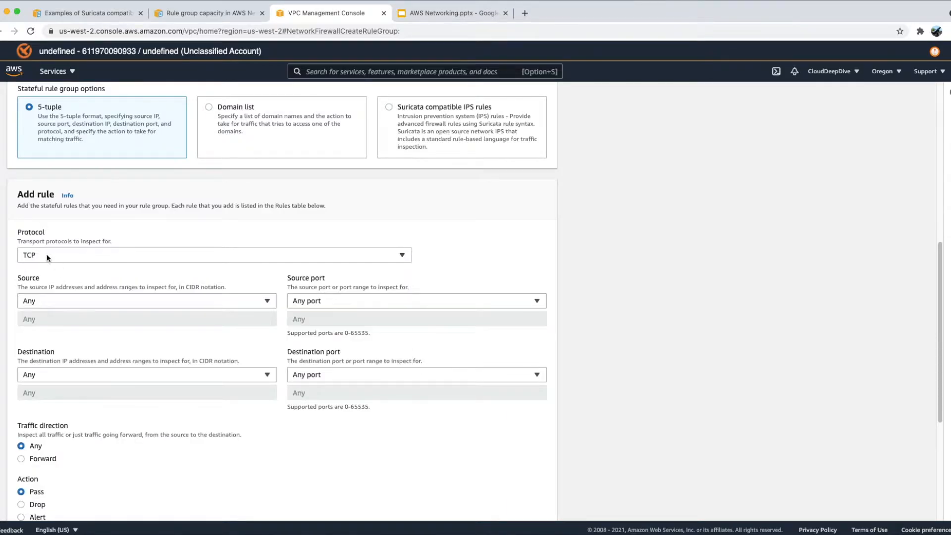
pyautogui.click(76, 303)
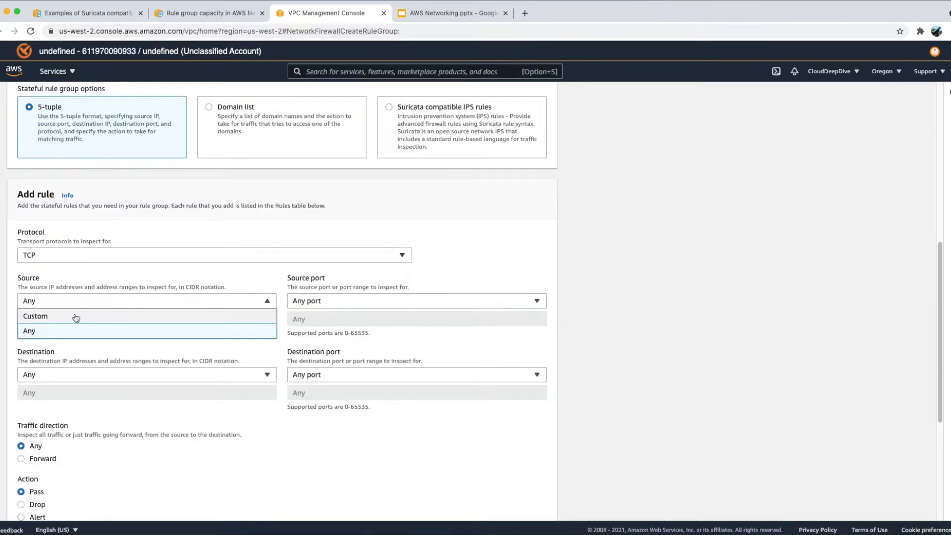
pyautogui.click(68, 333)
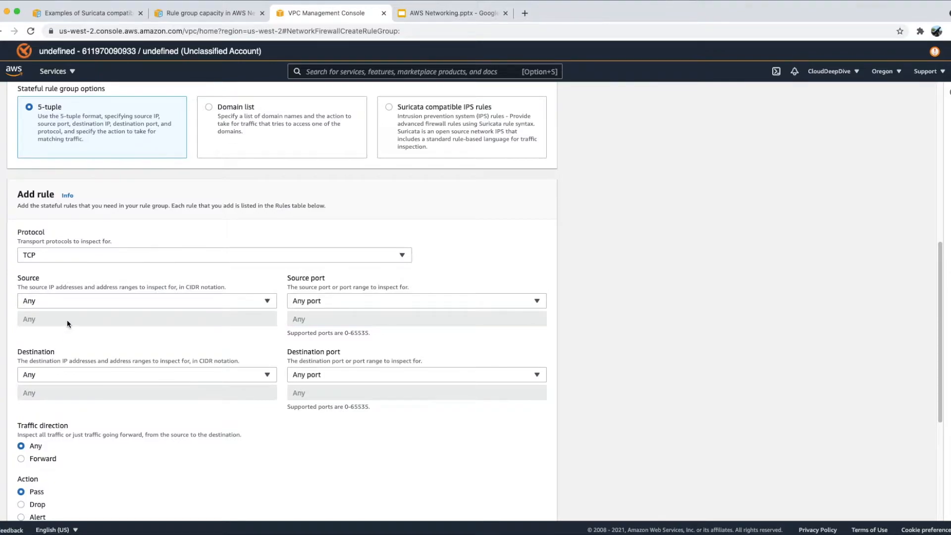
pyautogui.click(69, 303)
pyautogui.click(69, 316)
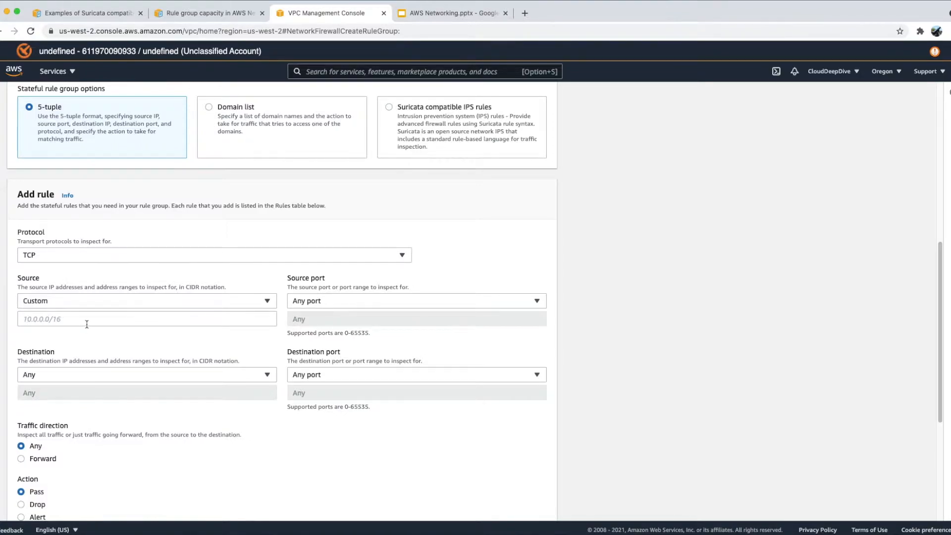
# Examine the available source port and destination choices, keeping both at any, and review the traffic direction and action options.
pyautogui.click(340, 304)
pyautogui.click(341, 303)
pyautogui.click(341, 303)
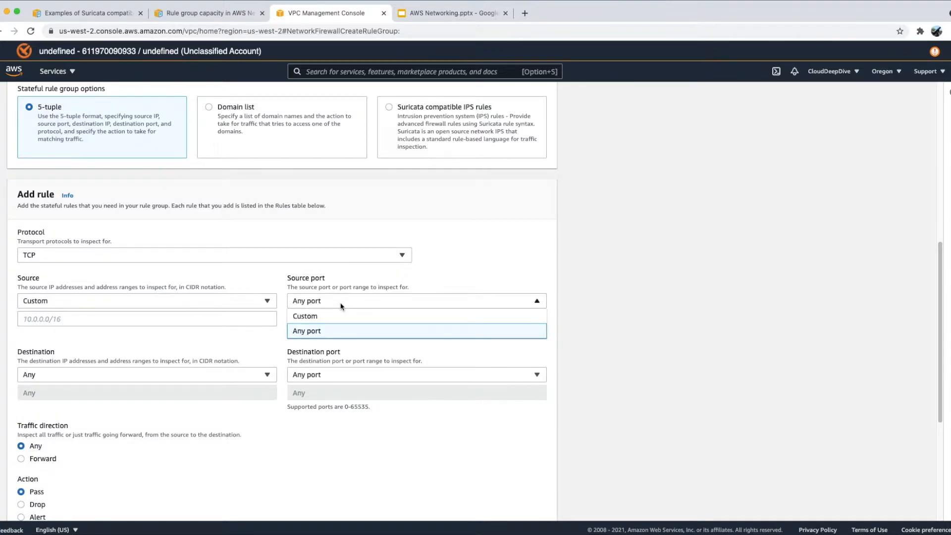
pyautogui.click(342, 270)
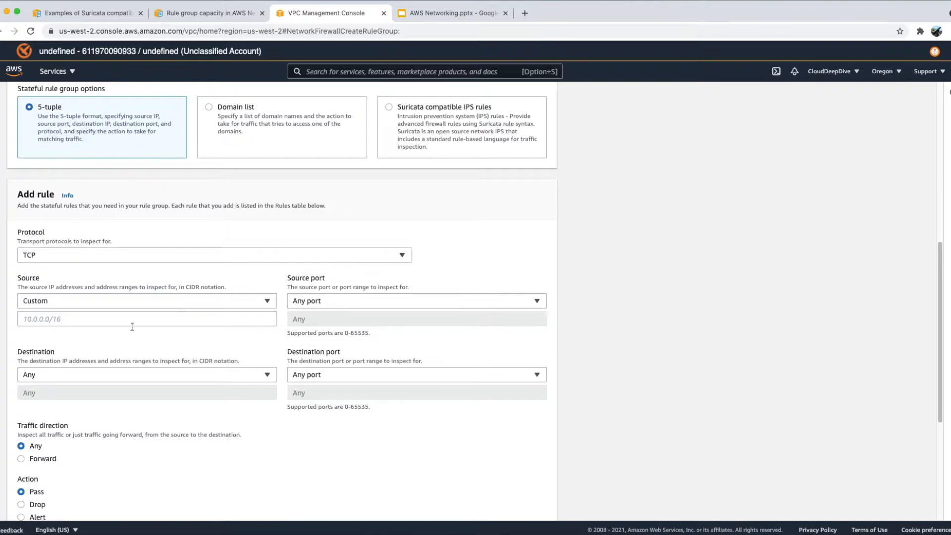
pyautogui.click(73, 373)
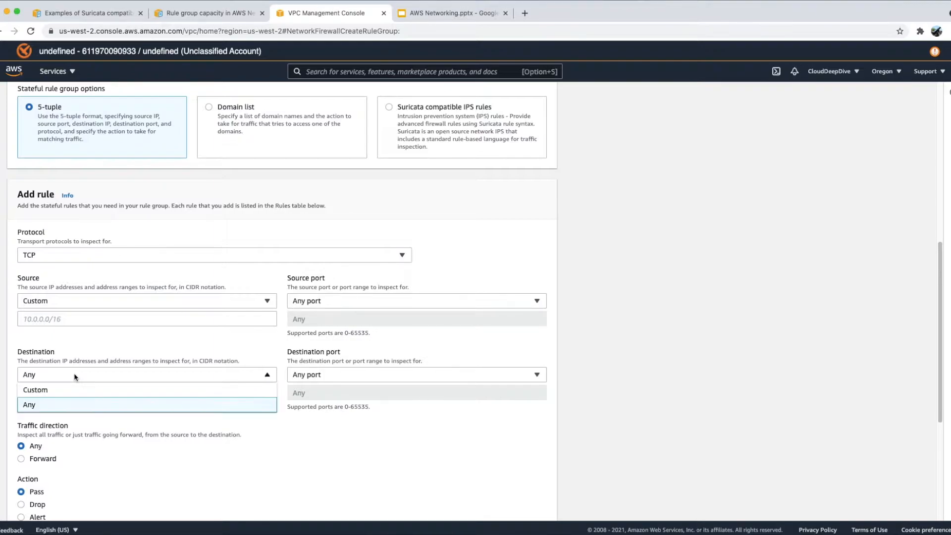
pyautogui.click(166, 349)
pyautogui.scroll(-2, 168, 434)
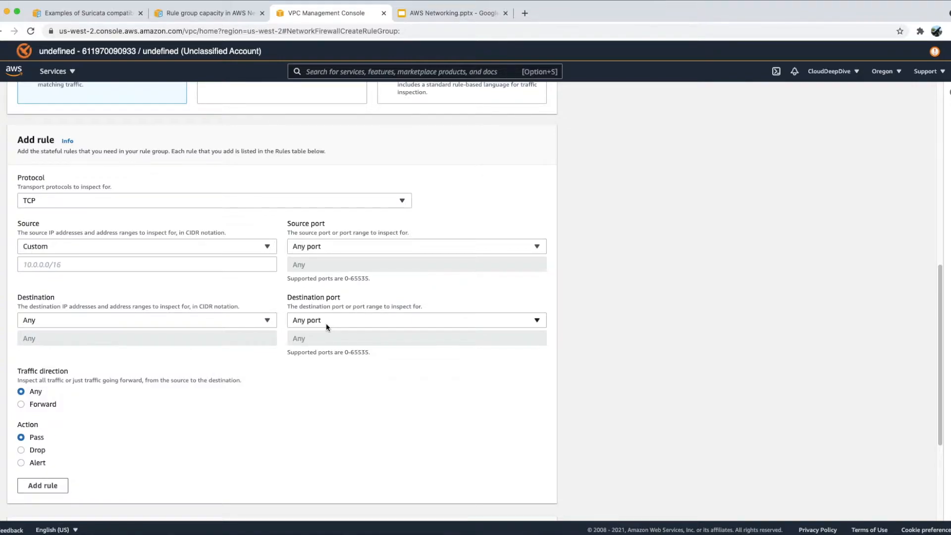
pyautogui.scroll(-2, 180, 294)
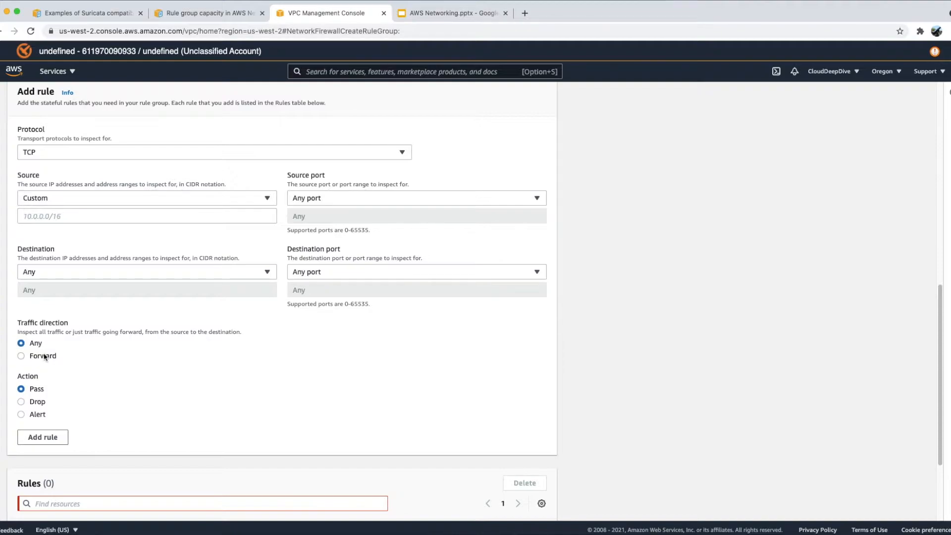
# Set the 5-tuple rule's traffic direction to Forward.
pyautogui.scroll(3, 108, 331)
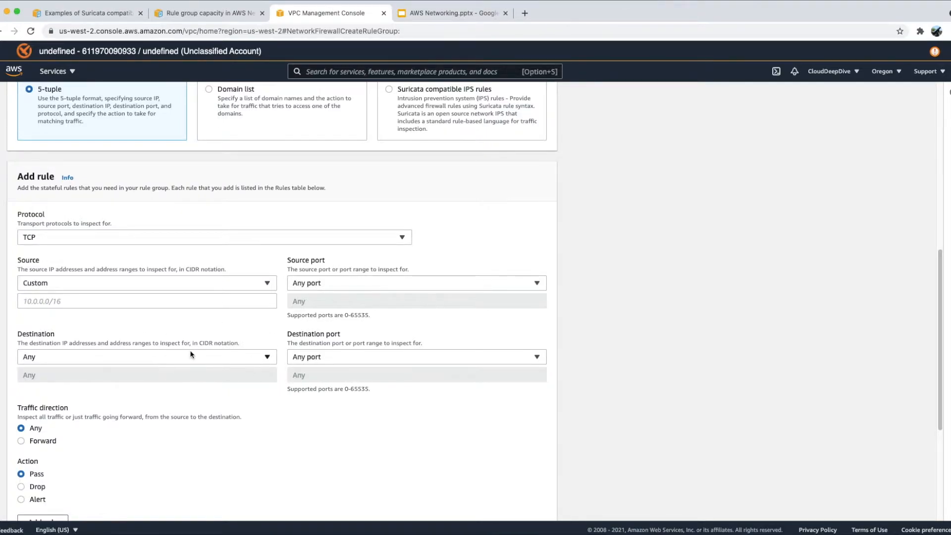
pyautogui.click(49, 440)
pyautogui.click(35, 428)
pyautogui.click(48, 440)
pyautogui.scroll(-2, 178, 452)
pyautogui.scroll(4, 177, 450)
pyautogui.scroll(3, 179, 453)
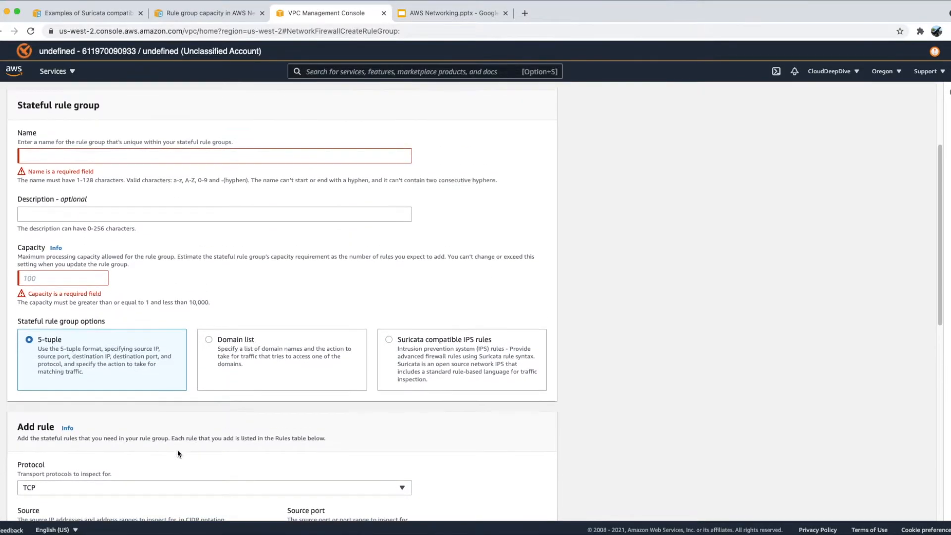
pyautogui.click(258, 359)
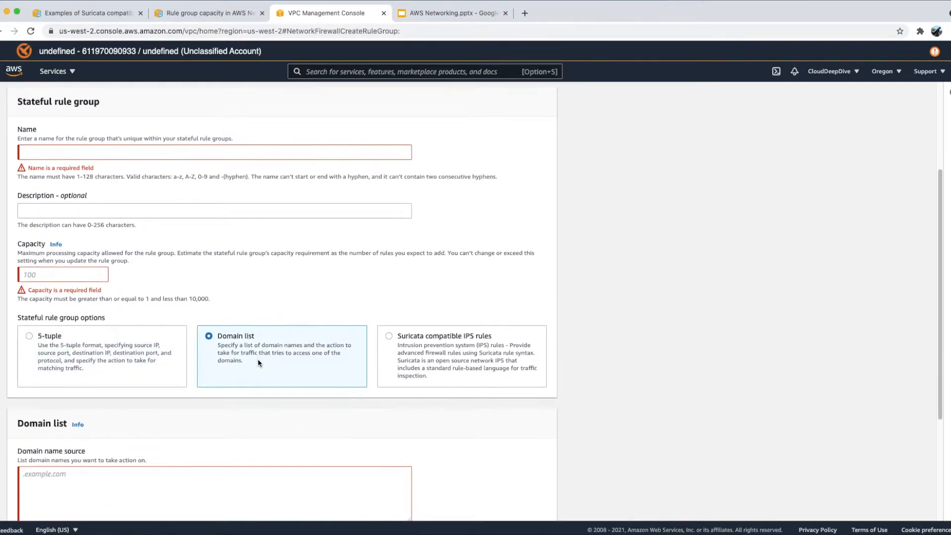
pyautogui.scroll(-5, 258, 359)
pyautogui.click(166, 320)
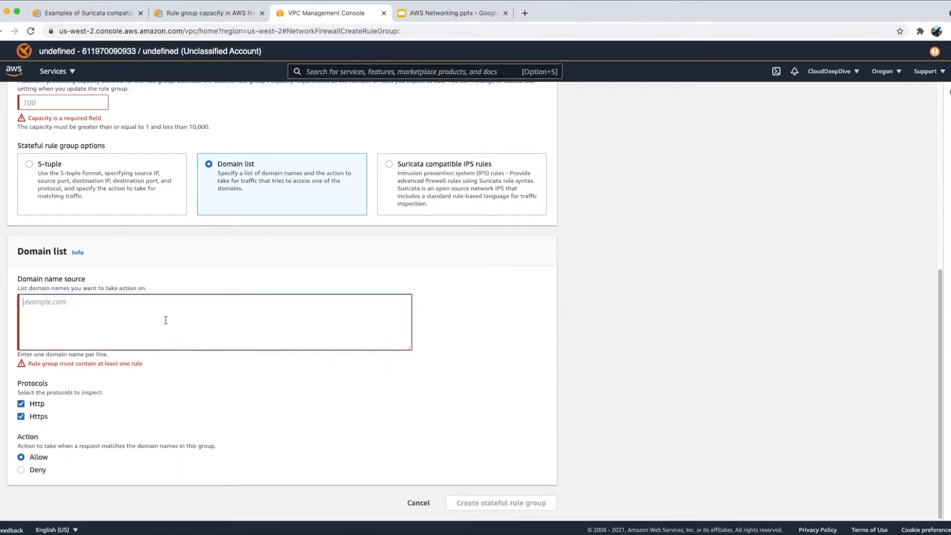
pyautogui.write('w')
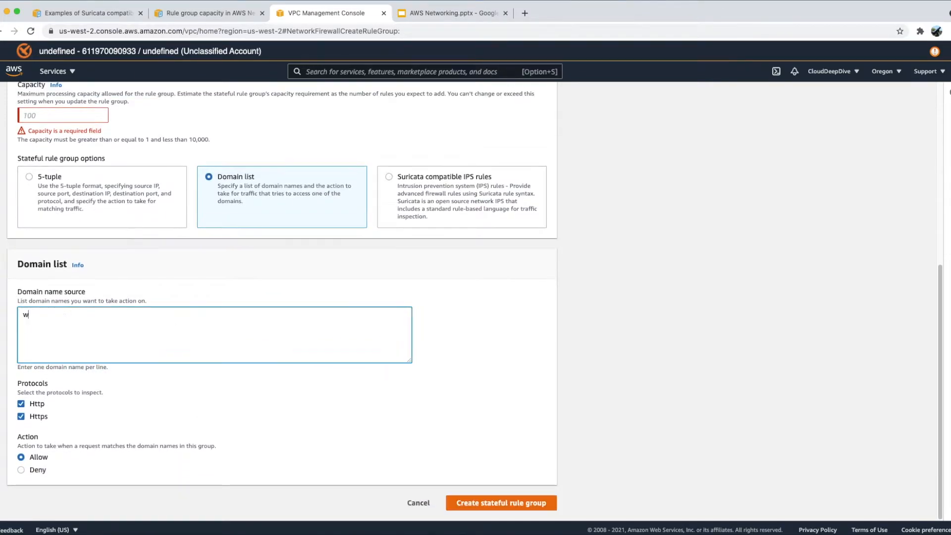
pyautogui.write('ww.amazon.com')
# Switch the stateful rule group option from Domain list to Suricata compatible IPS rules.
pyautogui.scroll(2, 166, 434)
pyautogui.scroll(3, 166, 435)
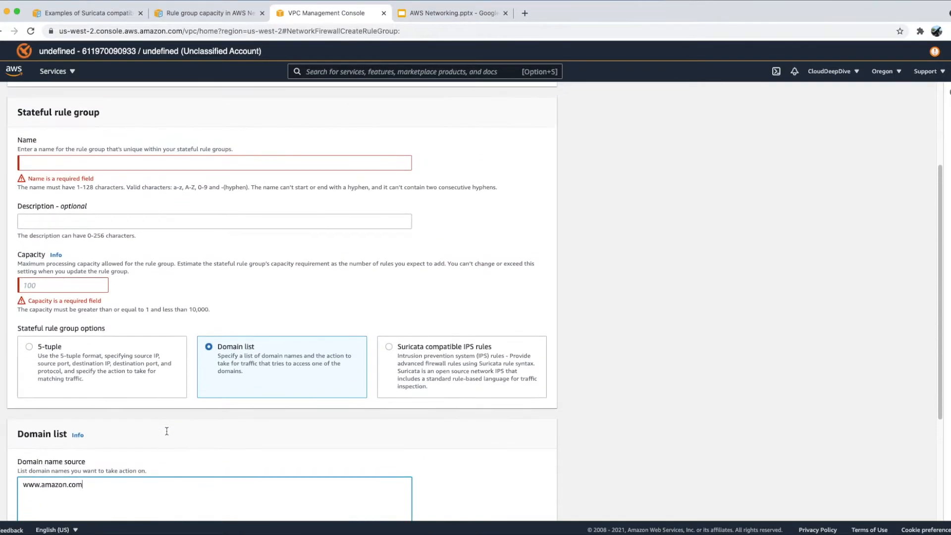
pyautogui.scroll(-2, 167, 434)
pyautogui.scroll(-1, 167, 434)
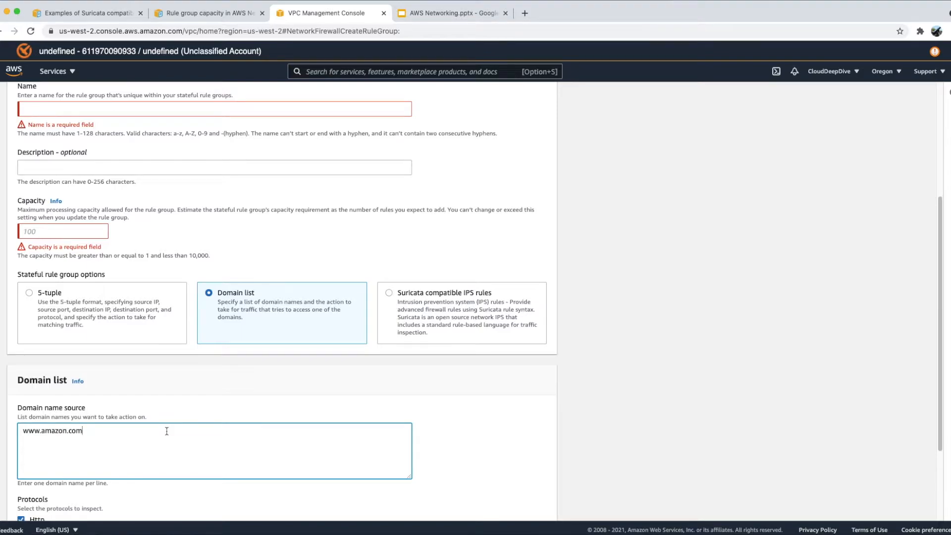
pyautogui.click(388, 293)
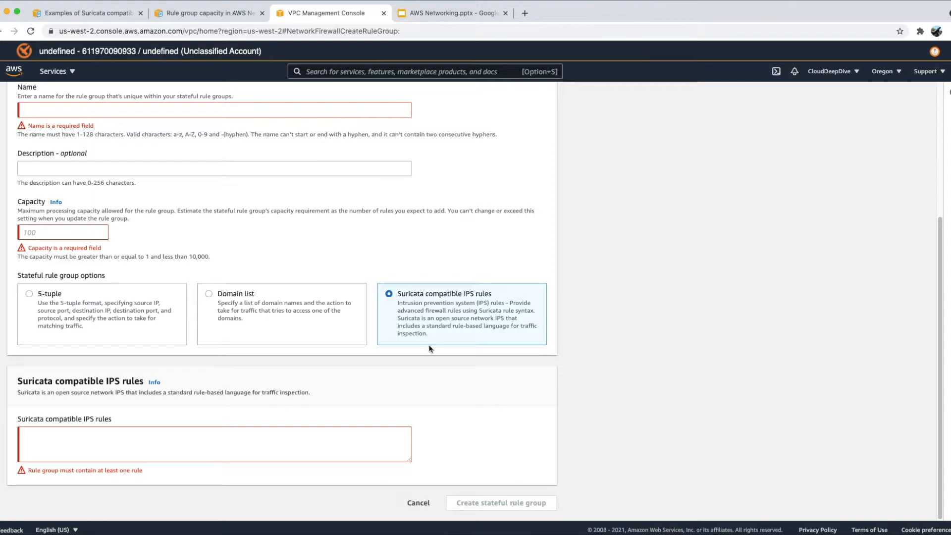
# Read the AWS documentation's Suricata compatible rule examples, including variables and domain filtering, and return to the VPC Management Console.
pyautogui.click(89, 13)
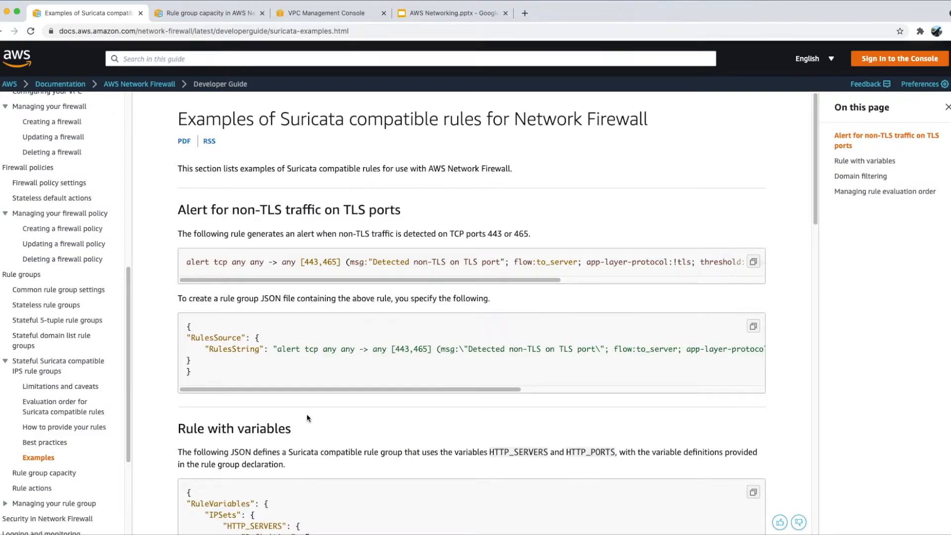
pyautogui.scroll(-6, 307, 414)
pyautogui.scroll(6, 307, 414)
pyautogui.scroll(-7, 308, 418)
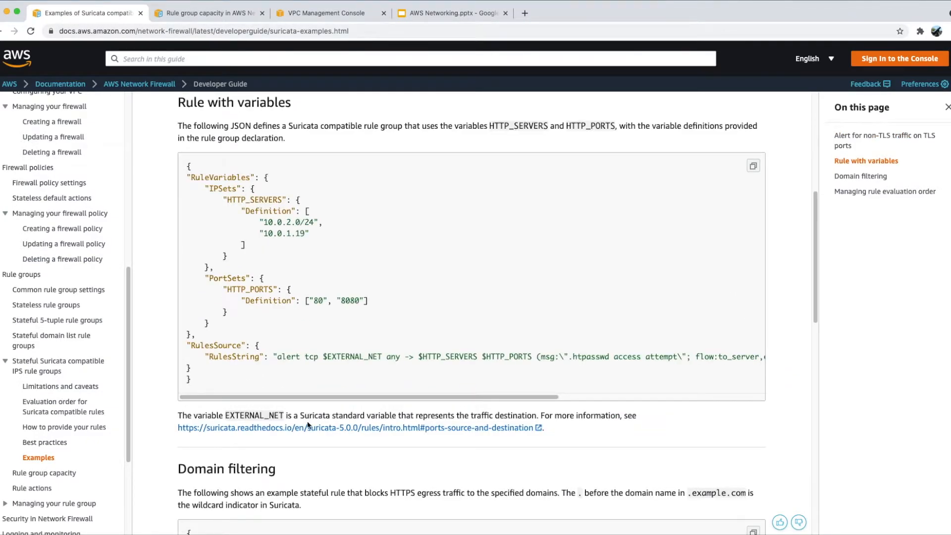
pyautogui.scroll(-4, 346, 451)
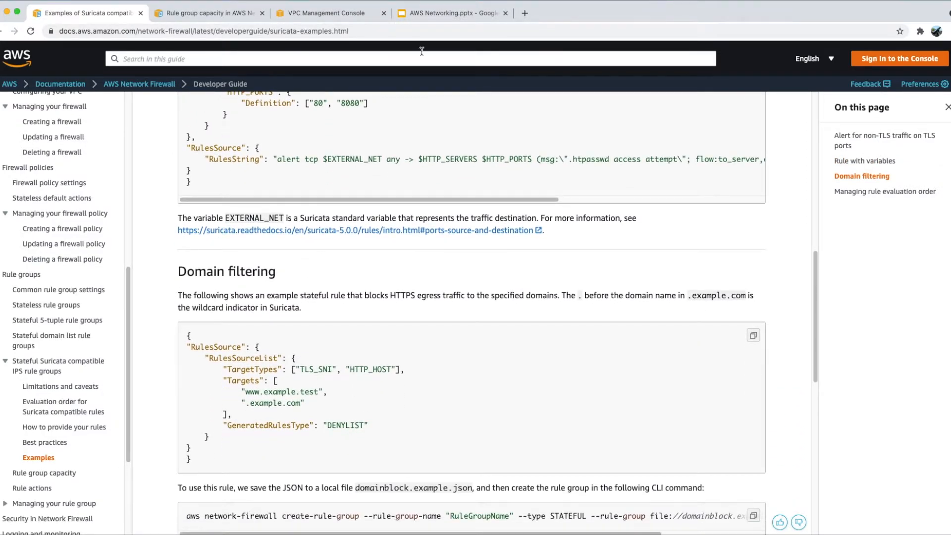
pyautogui.click(465, 14)
pyautogui.click(345, 11)
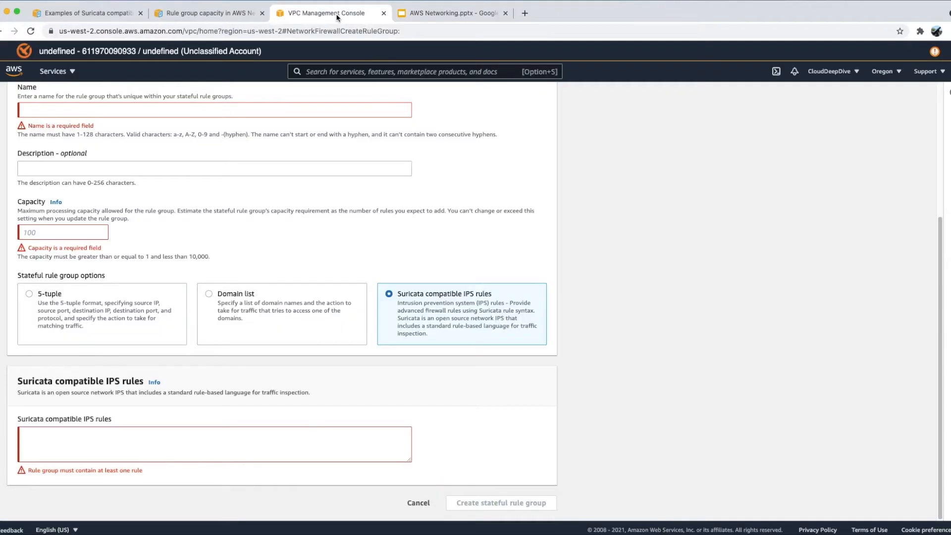
# Change the rule group type to Stateless rule group and review its name, capacity and rule settings.
pyautogui.scroll(1, 269, 373)
pyautogui.scroll(3, 269, 369)
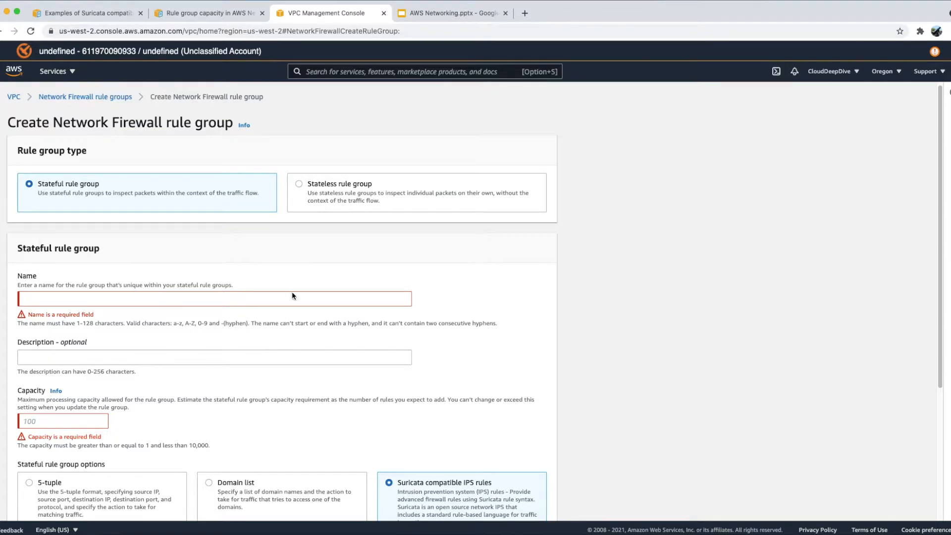
pyautogui.scroll(-1, 293, 296)
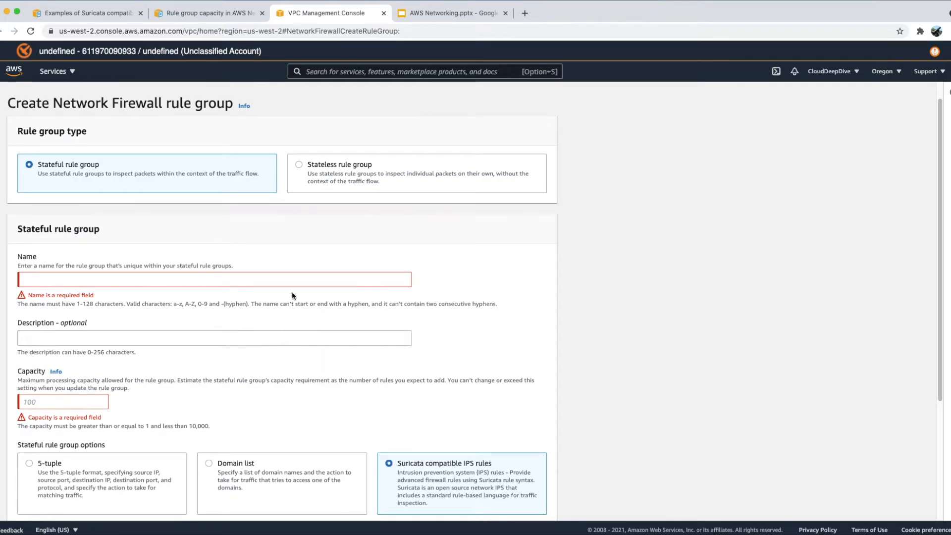
pyautogui.click(303, 174)
pyautogui.scroll(1, 271, 200)
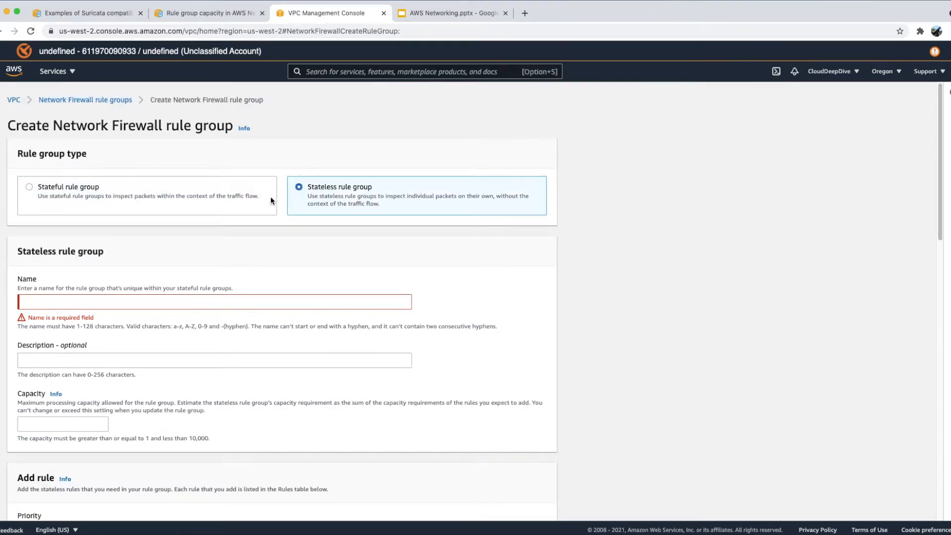
pyautogui.scroll(-1, 201, 306)
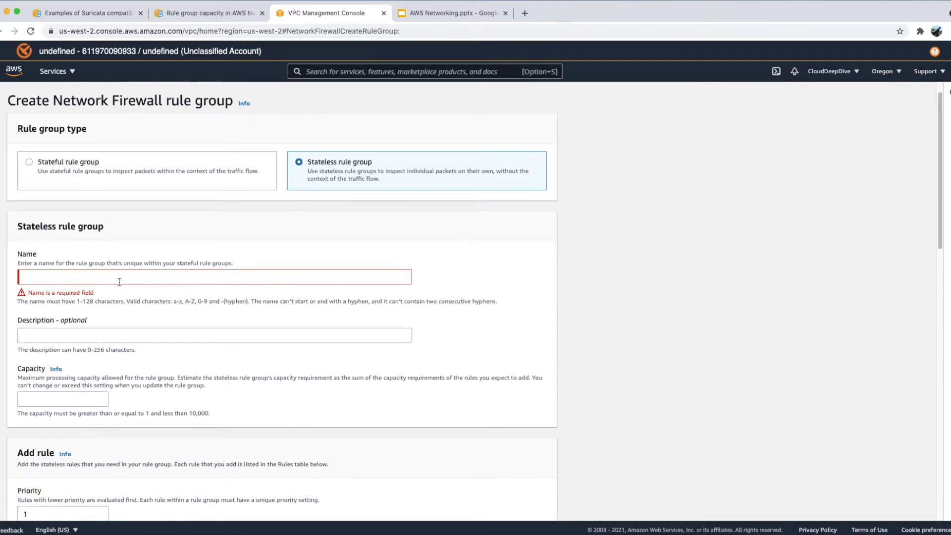
pyautogui.scroll(-4, 178, 397)
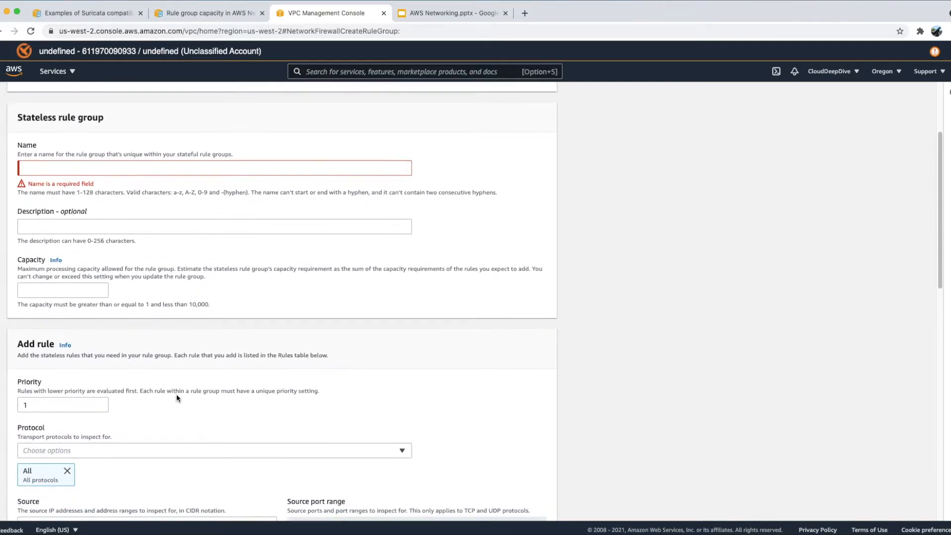
# Review the stateless Add rule settings: priority, protocol, source, destination, TCP flags, actions and the rules list.
pyautogui.scroll(-8, 177, 398)
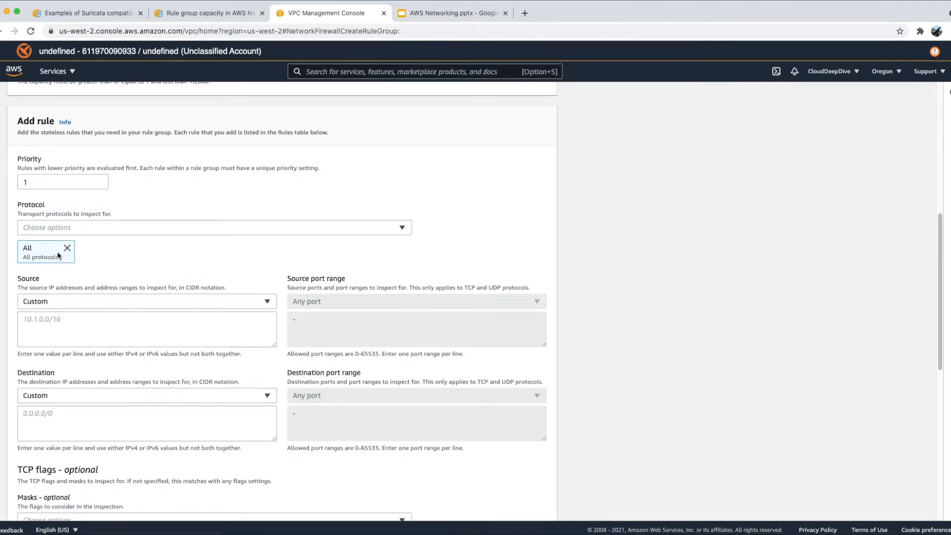
pyautogui.click(52, 182)
pyautogui.scroll(7, 229, 227)
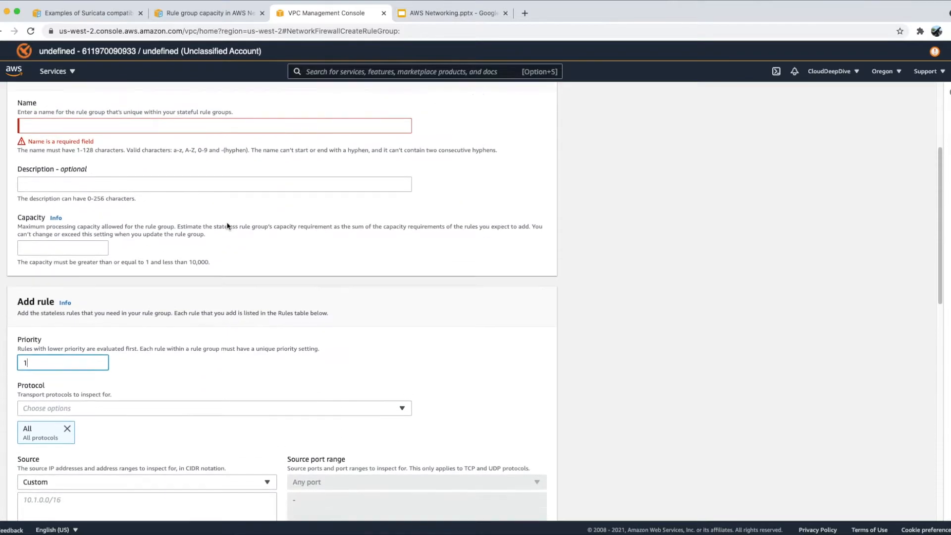
pyautogui.scroll(-7, 227, 223)
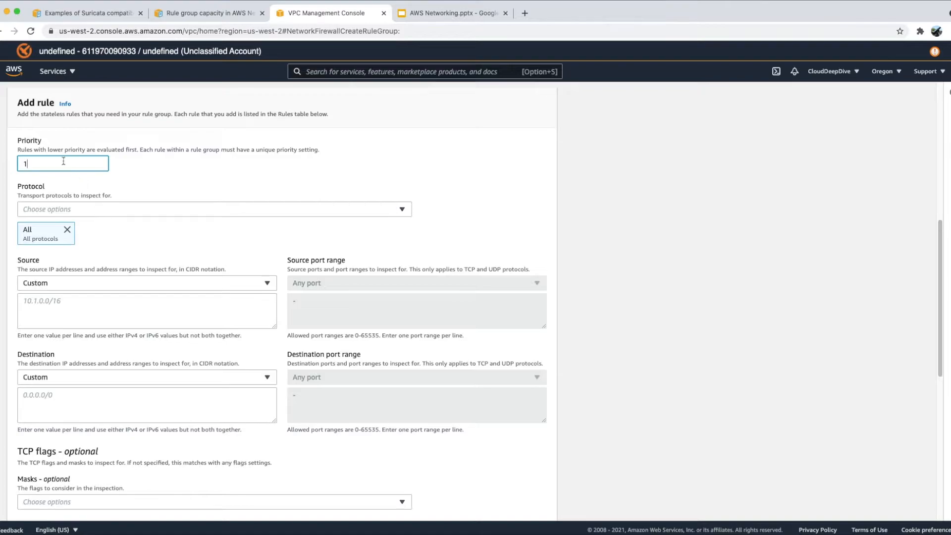
pyautogui.scroll(-1, 132, 274)
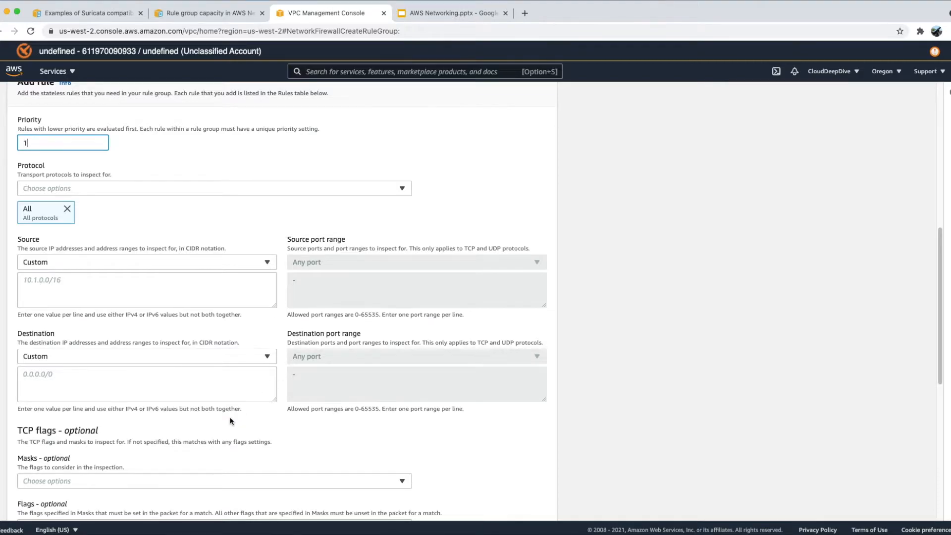
pyautogui.scroll(-5, 230, 421)
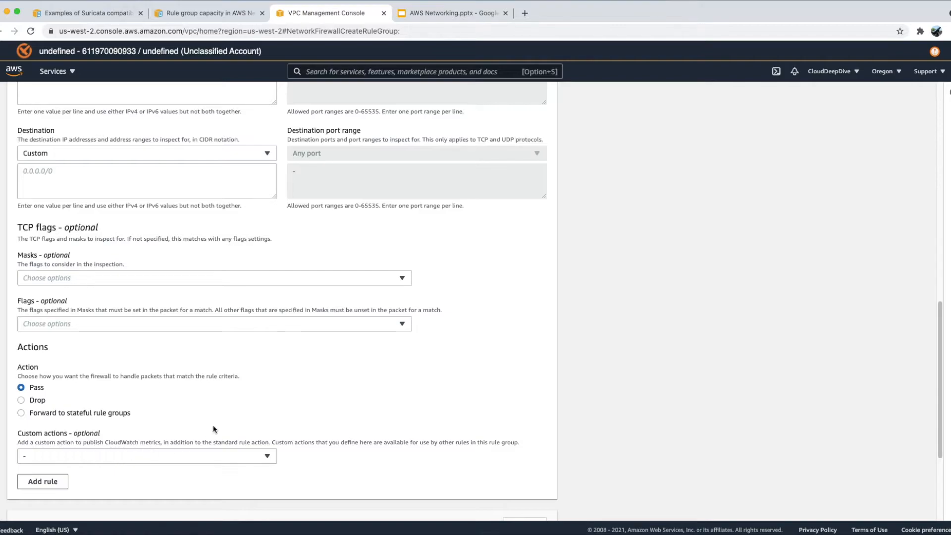
pyautogui.scroll(-4, 231, 406)
pyautogui.scroll(-2, 230, 410)
pyautogui.scroll(6, 231, 409)
pyautogui.scroll(7, 230, 410)
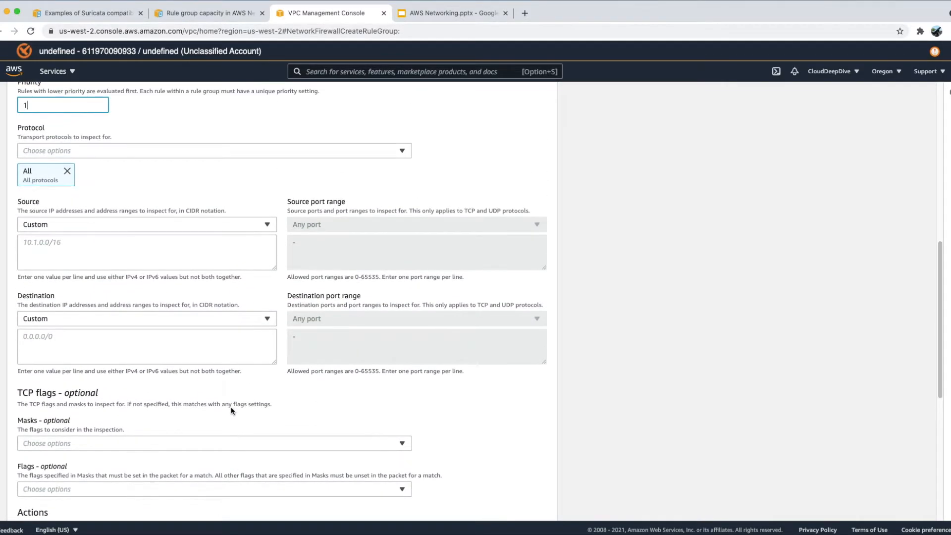
pyautogui.scroll(-6, 230, 410)
pyautogui.scroll(-4, 231, 410)
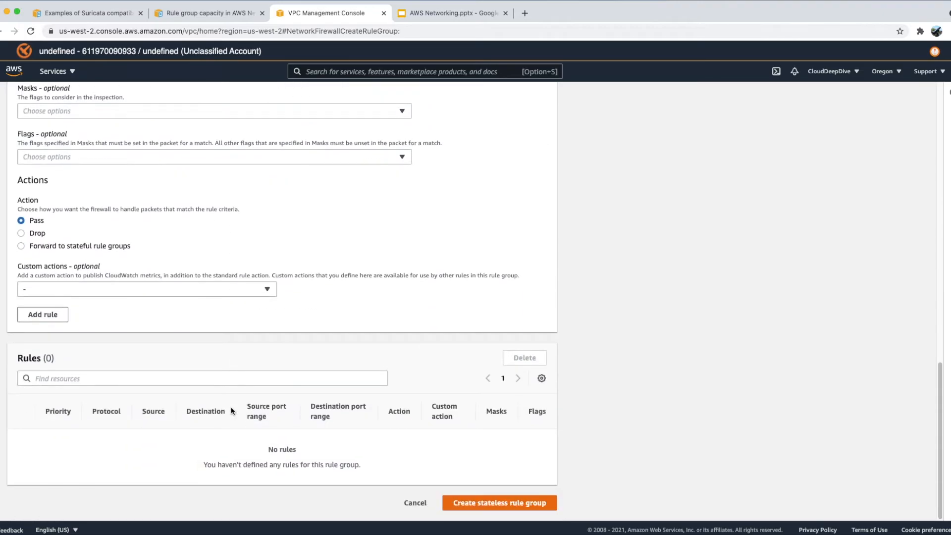
# Compare the stateful and stateless type descriptions, and re-examine the stateless form from name and capacity through to its actions.
pyautogui.scroll(15, 231, 411)
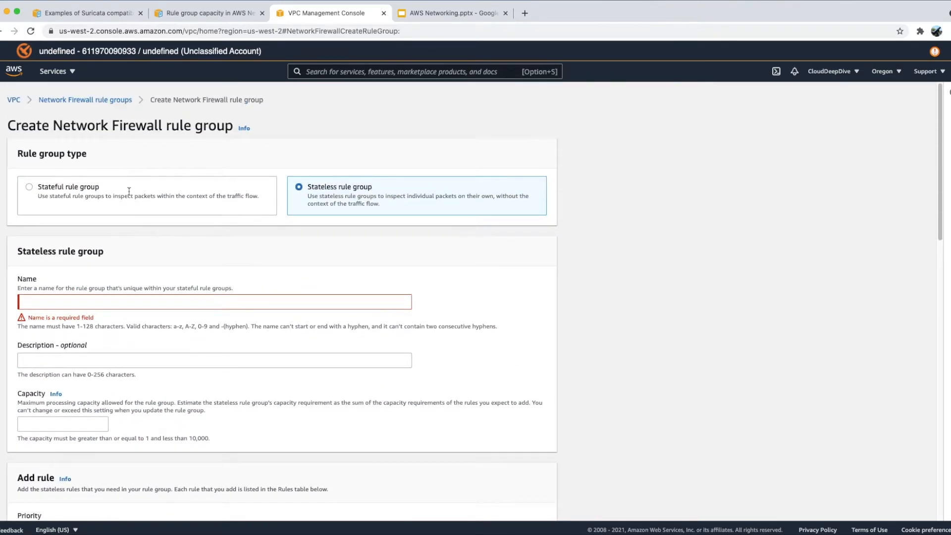
pyautogui.scroll(-12, 248, 284)
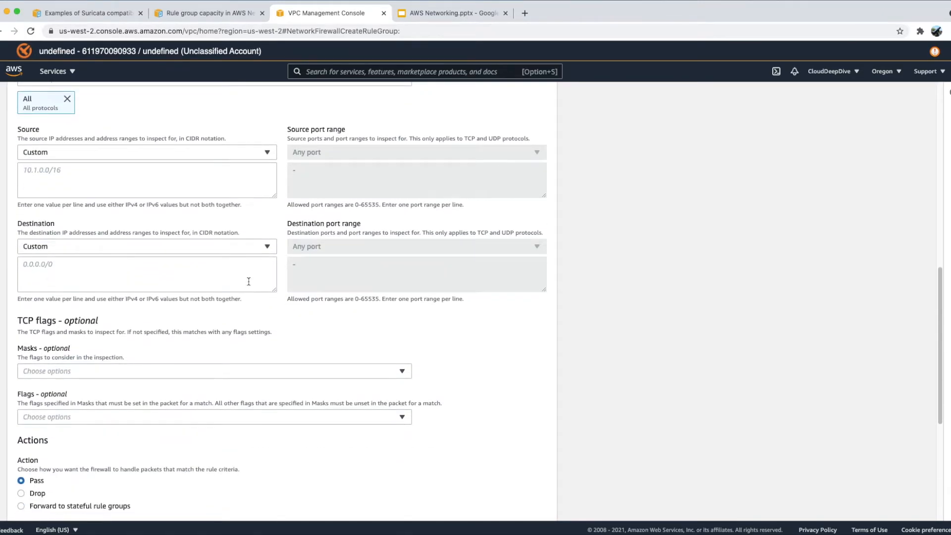
pyautogui.scroll(-3, 249, 284)
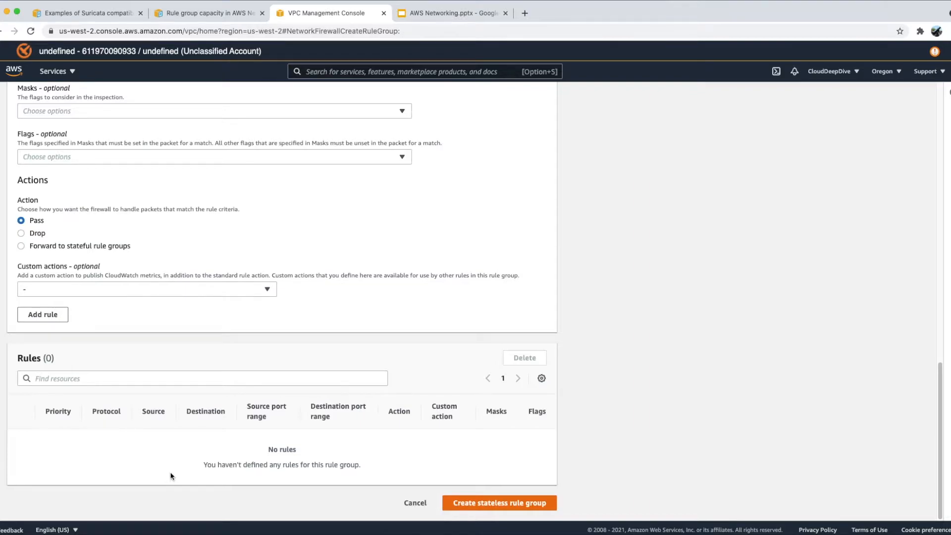
pyautogui.scroll(15, 170, 477)
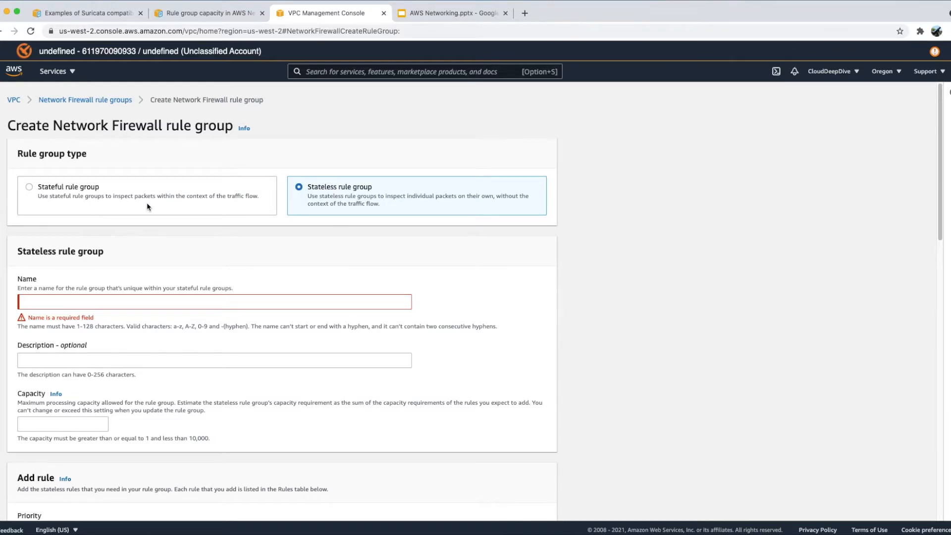
pyautogui.scroll(-5, 161, 316)
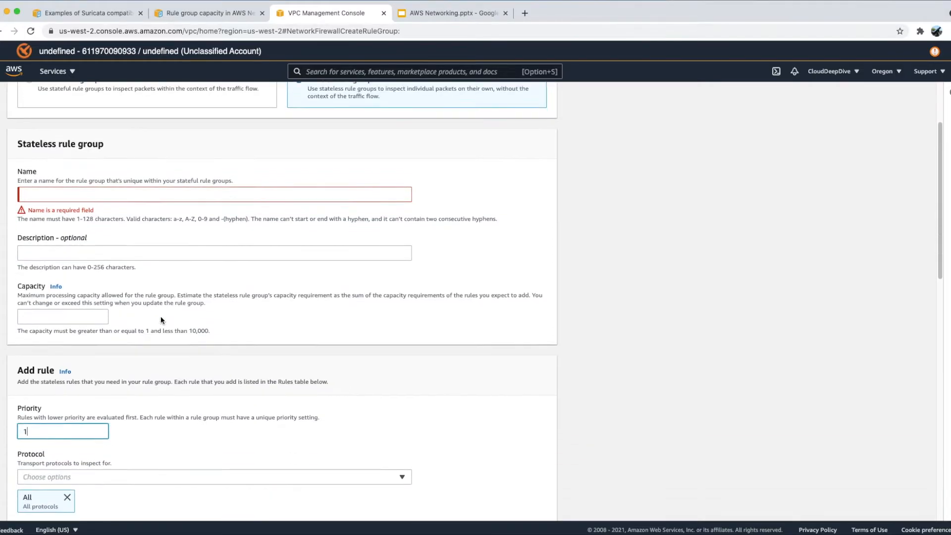
pyautogui.scroll(-3, 161, 320)
pyautogui.scroll(8, 161, 320)
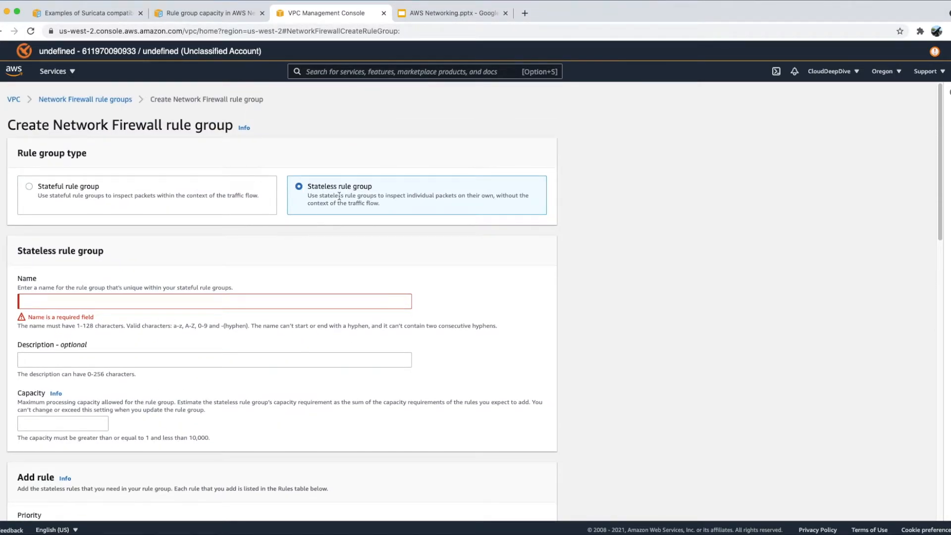
pyautogui.scroll(-10, 247, 386)
pyautogui.scroll(-2, 243, 390)
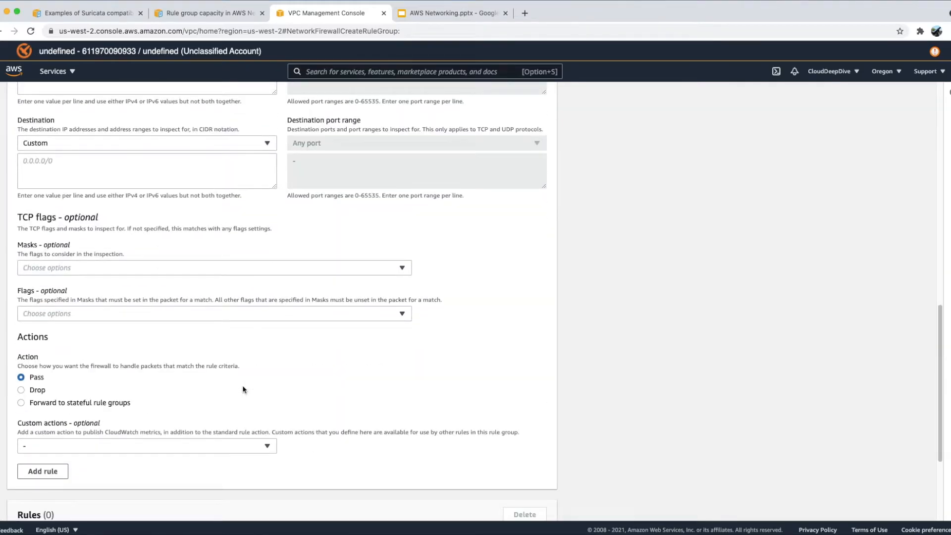
pyautogui.scroll(12, 242, 389)
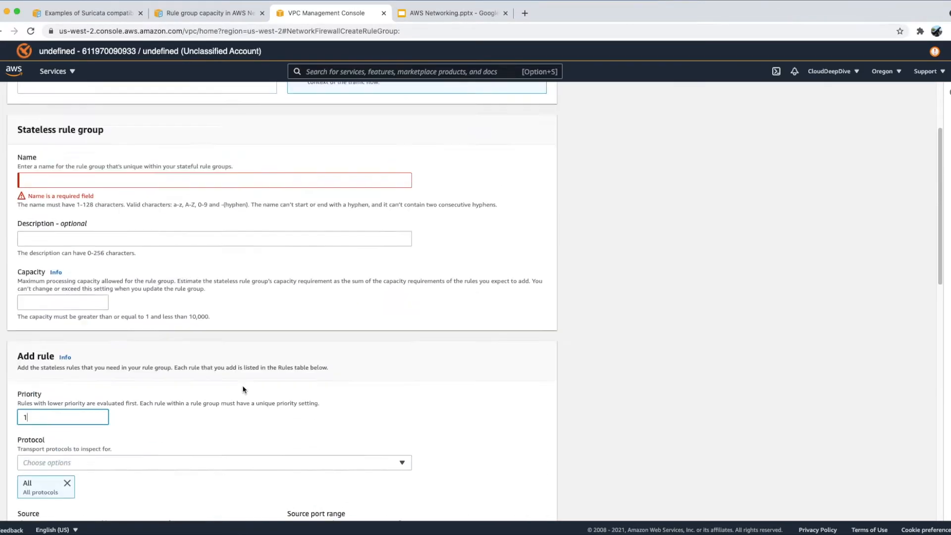
# Switch the rule group type to Stateful rule group and review its 5-tuple traffic direction and action settings.
pyautogui.click(107, 192)
pyautogui.scroll(-10, 218, 306)
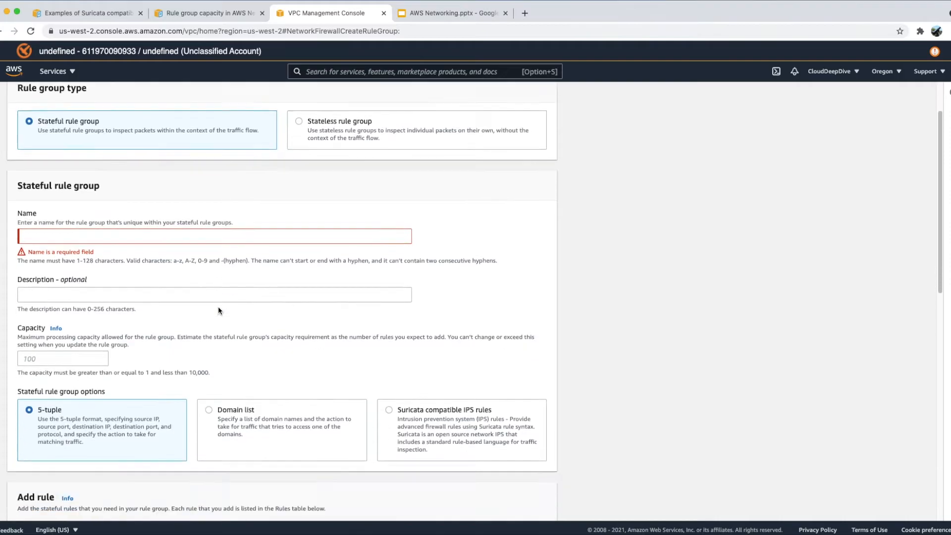
pyautogui.scroll(-3, 218, 310)
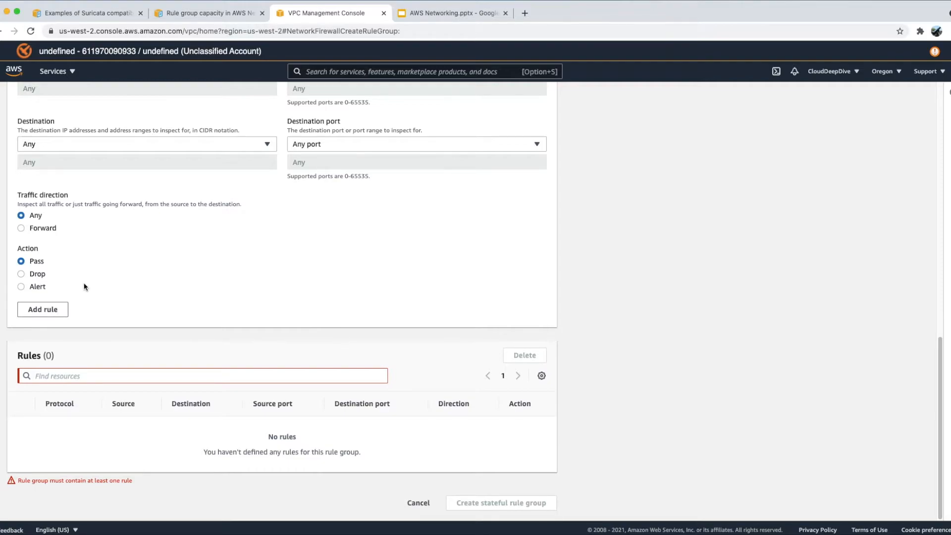
pyautogui.scroll(15, 202, 290)
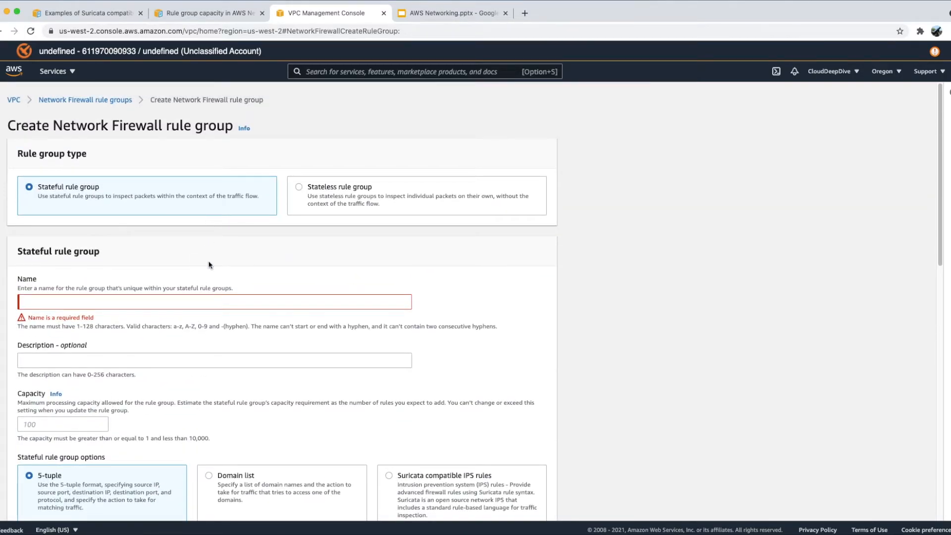
# Name the stateful rule group StateFulRule and set its capacity to 10.
pyautogui.click(188, 301)
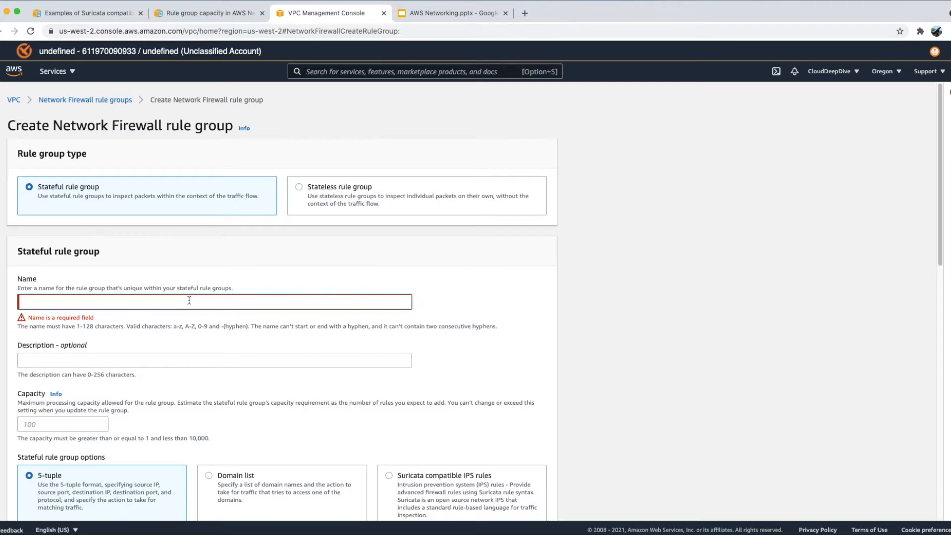
pyautogui.write('StateFulRule')
pyautogui.click(78, 425)
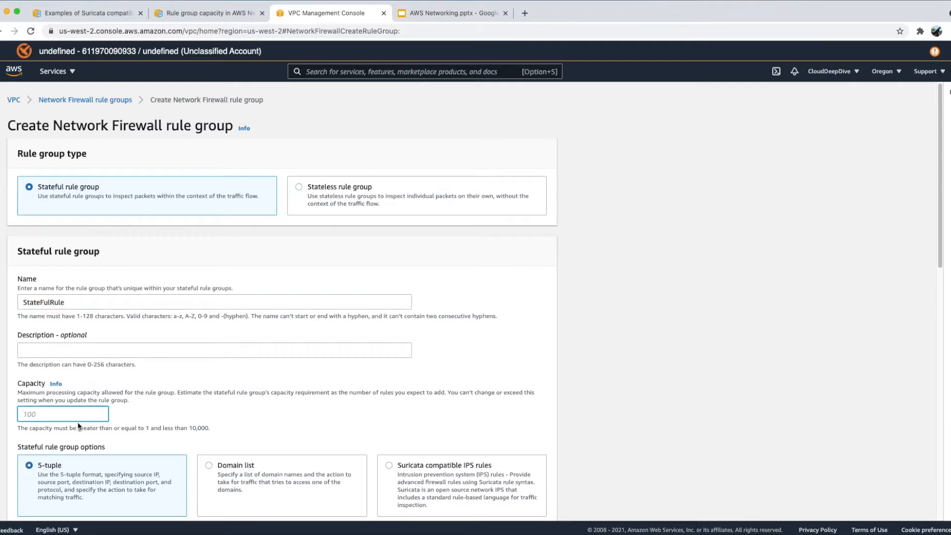
pyautogui.write('10')
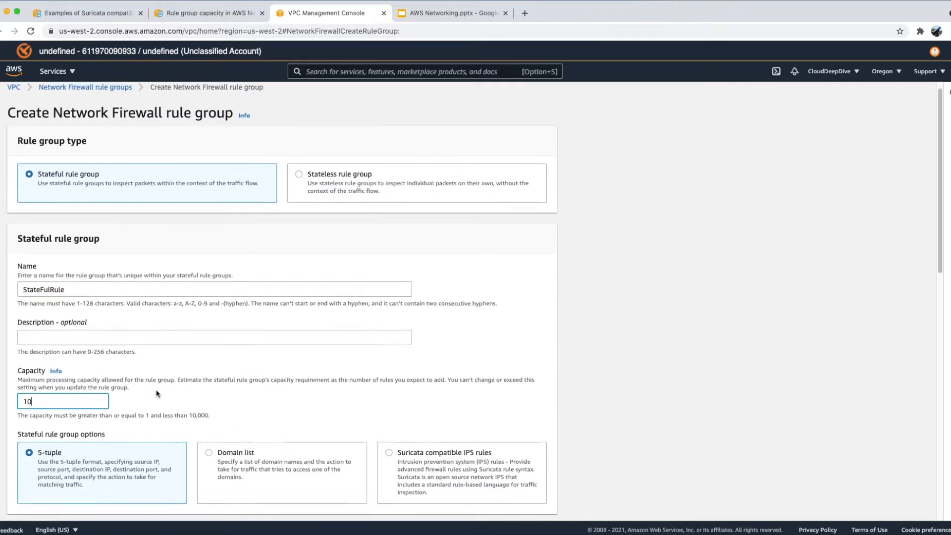
pyautogui.scroll(-5, 230, 347)
pyautogui.click(231, 347)
pyautogui.scroll(-3, 149, 436)
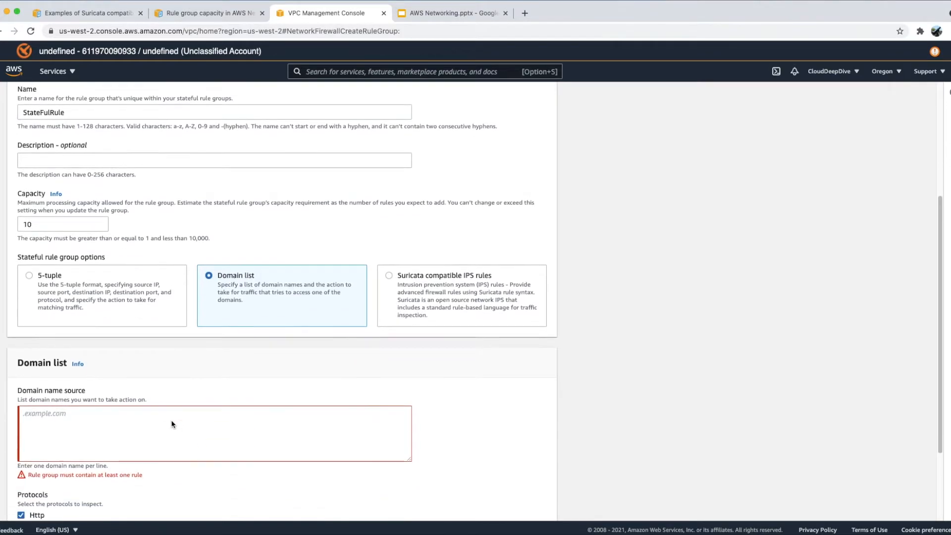
pyautogui.click(157, 408)
pyautogui.write('www.')
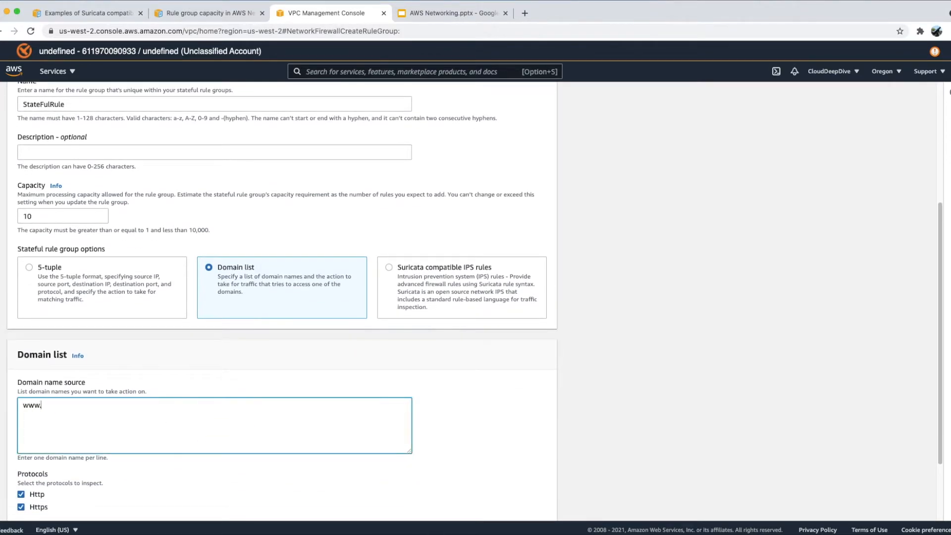
pyautogui.write('a,mazon.com')
pyautogui.scroll(-3, 271, 399)
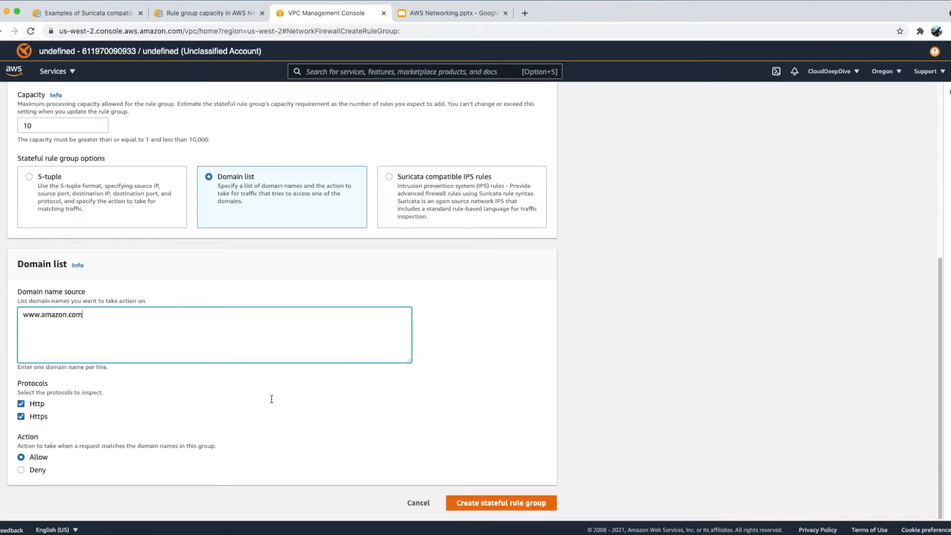
pyautogui.click(22, 470)
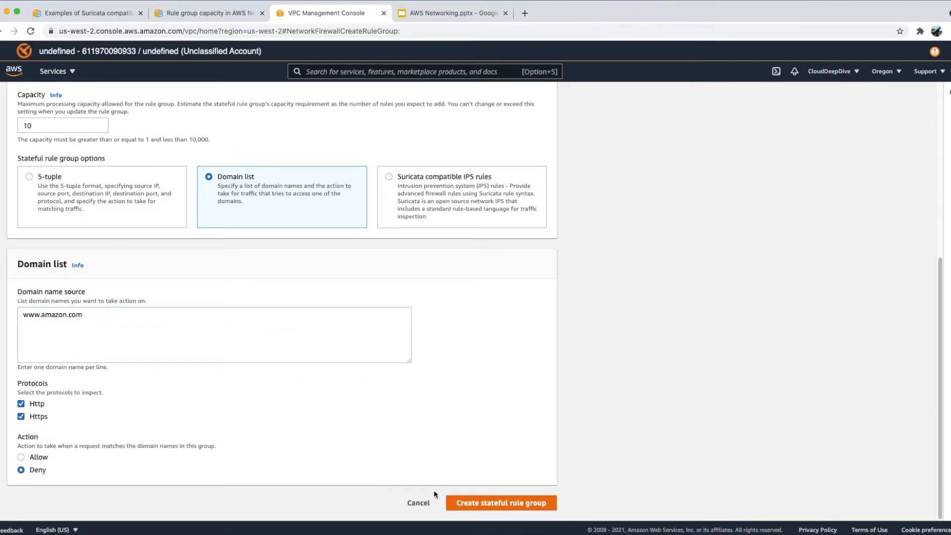
pyautogui.click(478, 502)
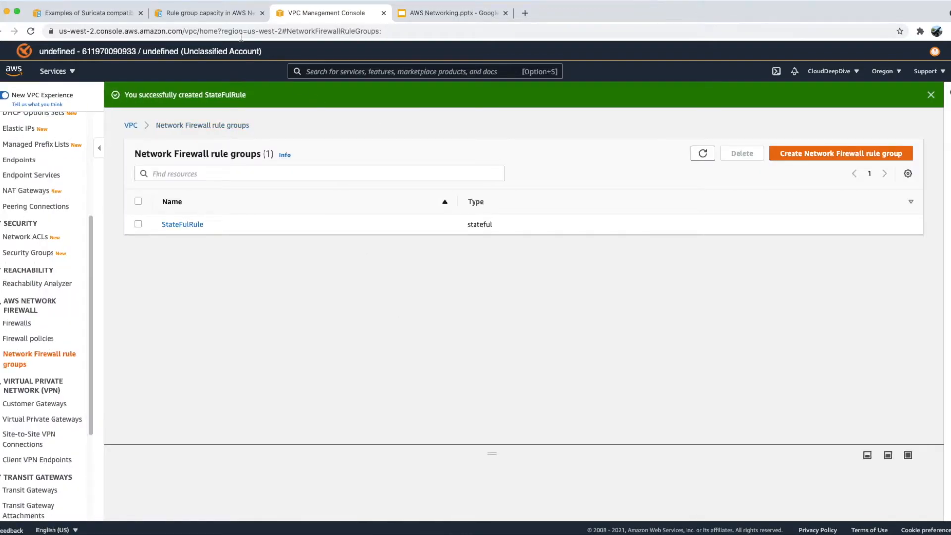
# Switch to the AWS documentation page on rule group capacity and look over its stateless rule group capacity section.
pyautogui.click(217, 13)
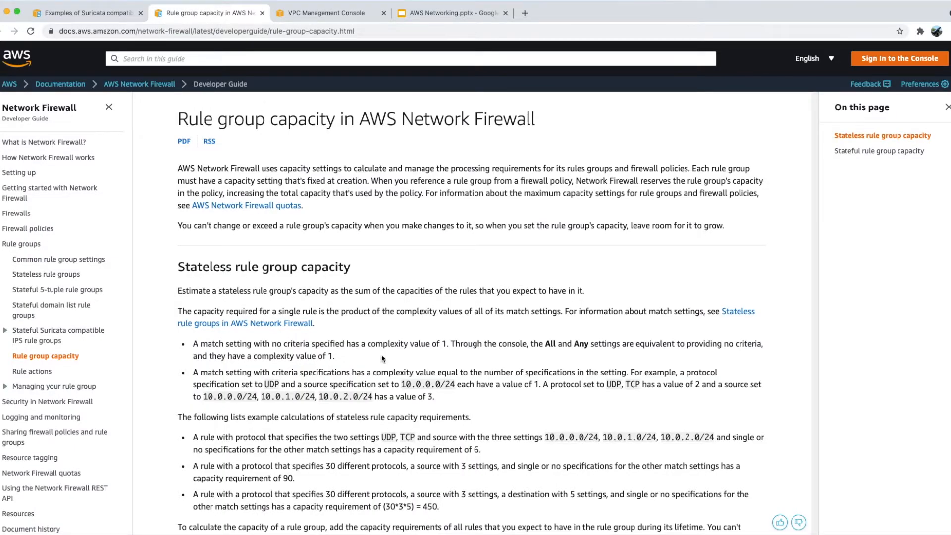
pyautogui.scroll(-3, 381, 355)
pyautogui.scroll(3, 387, 363)
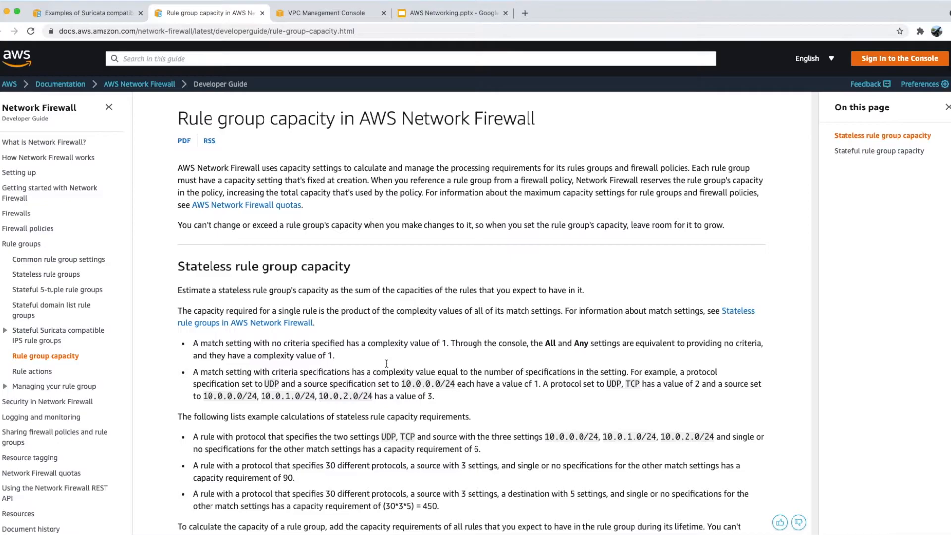
pyautogui.scroll(-1, 387, 364)
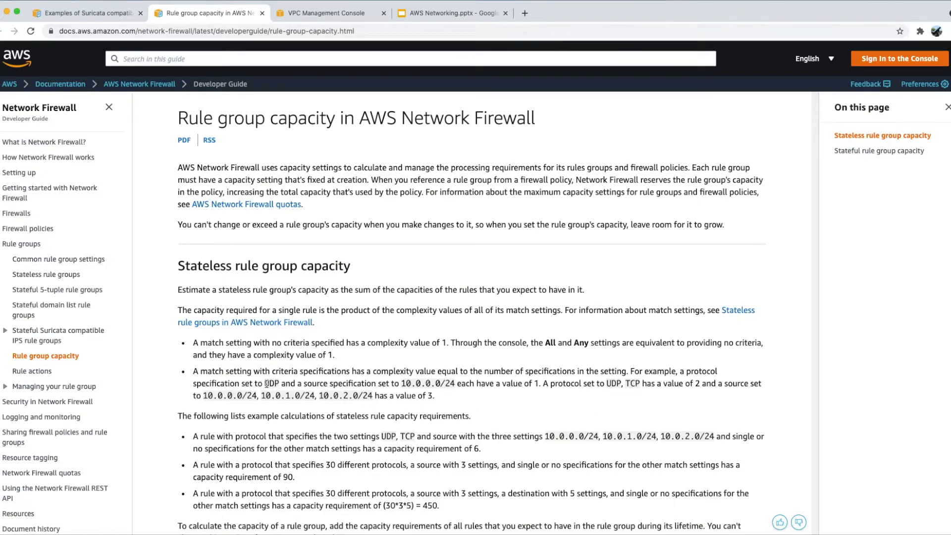
# Read the complexity value examples for match settings with criteria, covering UDP and TCP protocols and single or multiple source ranges.
pyautogui.moveTo(263, 384); pyautogui.dragTo(280, 384)
pyautogui.moveTo(342, 385); pyautogui.dragTo(455, 385)
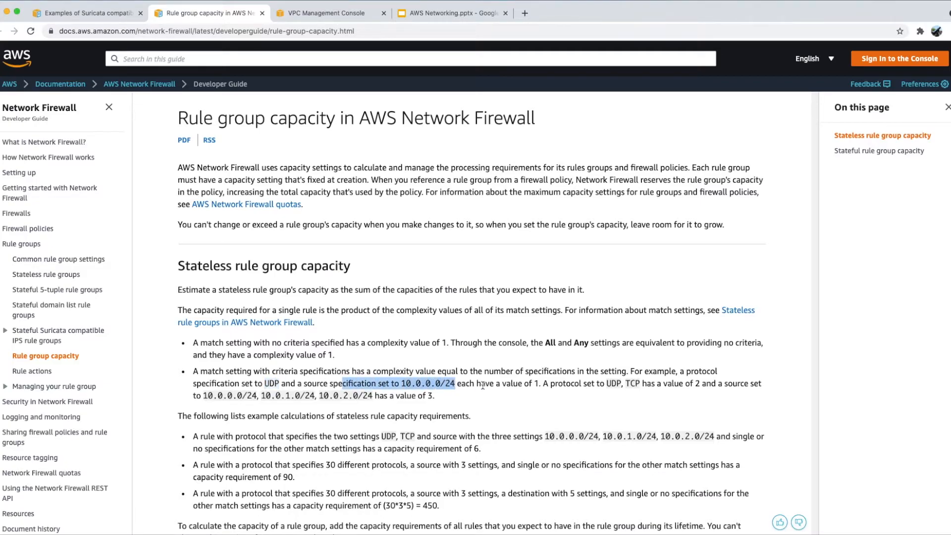
pyautogui.moveTo(555, 385); pyautogui.dragTo(525, 385)
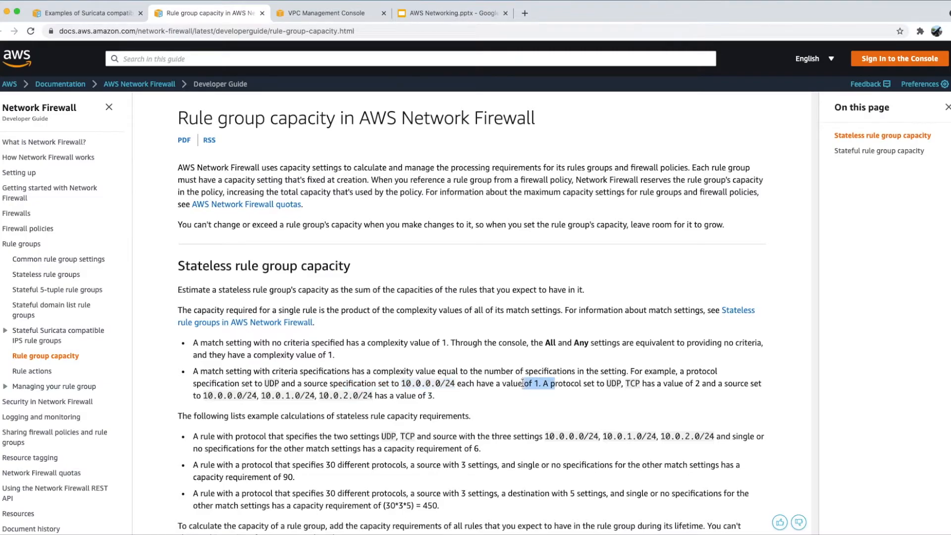
pyautogui.click(561, 386)
pyautogui.moveTo(606, 384); pyautogui.dragTo(642, 384)
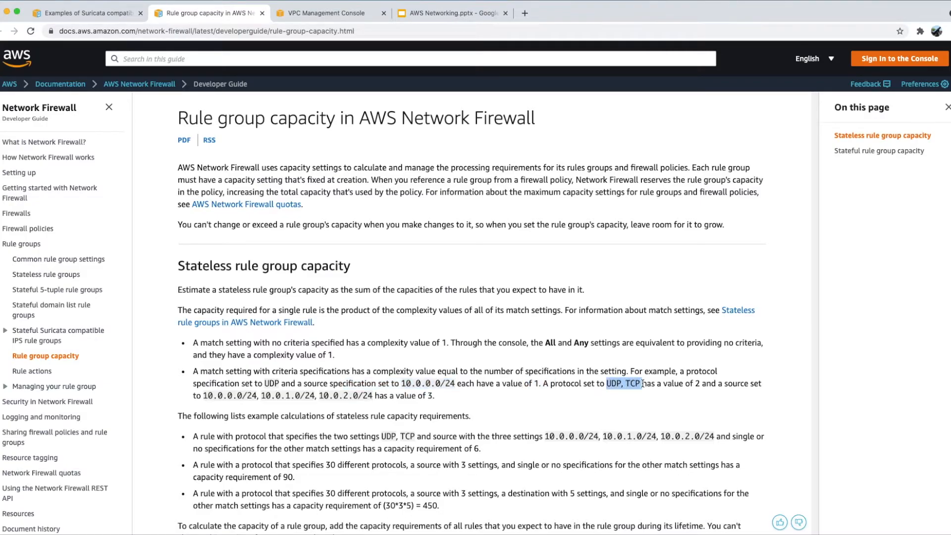
pyautogui.moveTo(706, 384); pyautogui.dragTo(686, 385)
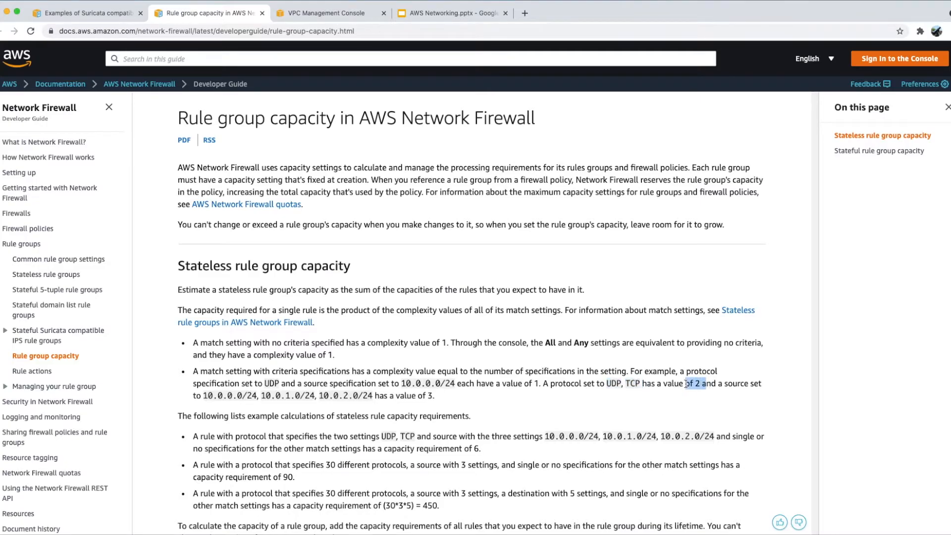
pyautogui.moveTo(217, 396); pyautogui.dragTo(341, 397)
pyautogui.moveTo(216, 395); pyautogui.dragTo(350, 397)
pyautogui.moveTo(438, 394); pyautogui.dragTo(399, 395)
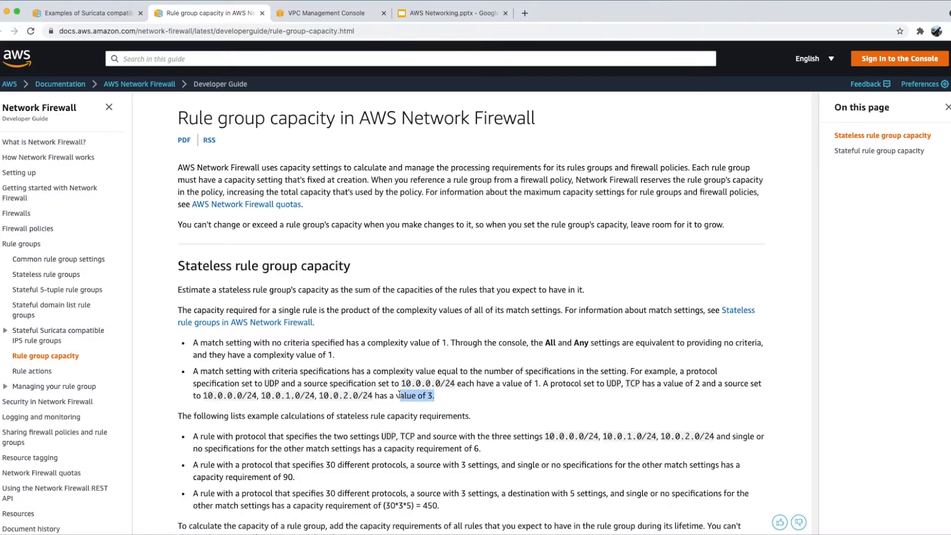
pyautogui.click(462, 406)
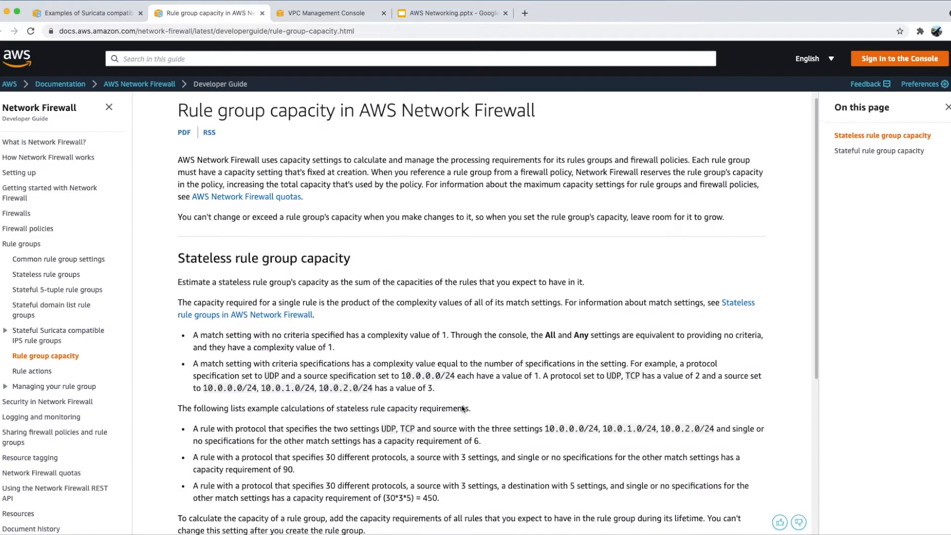
# Switch to the VPC console, review the 5-tuple rule settings and capacity limits in a new rule group form, and return to the rule group list.
pyautogui.click(345, 16)
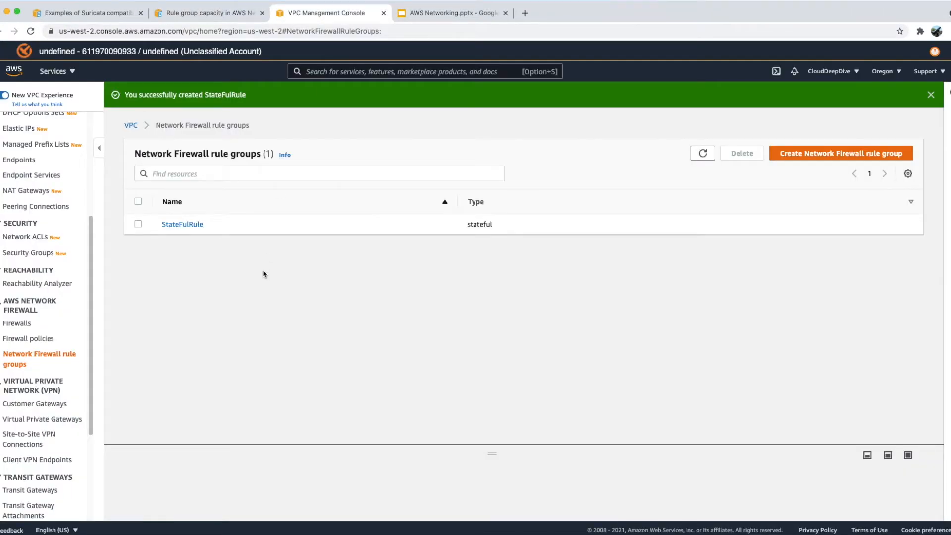
pyautogui.click(838, 154)
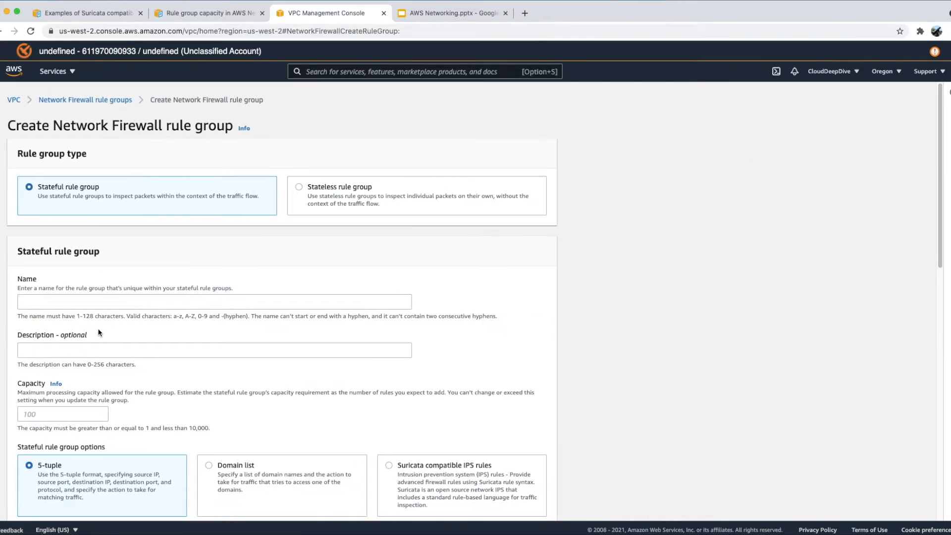
pyautogui.scroll(-3, 103, 399)
pyautogui.scroll(-2, 103, 399)
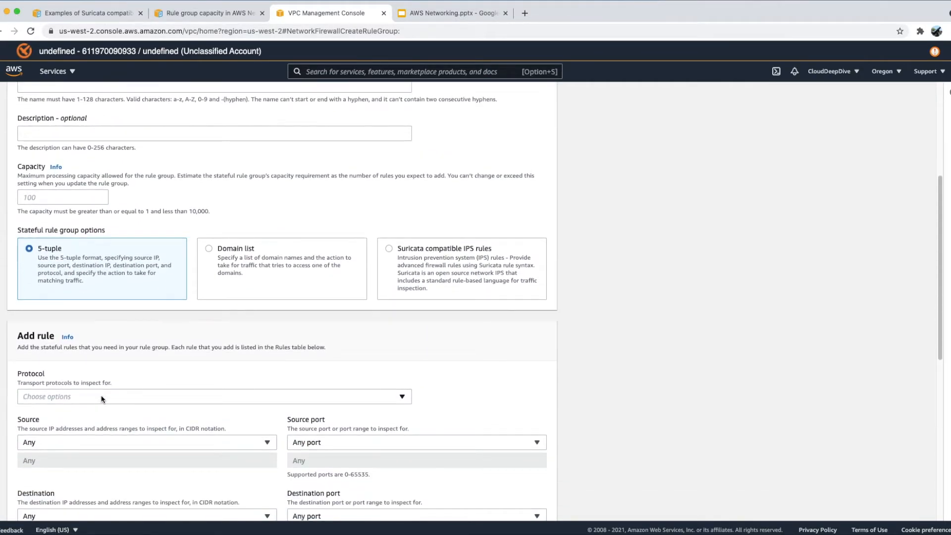
pyautogui.scroll(-2, 112, 427)
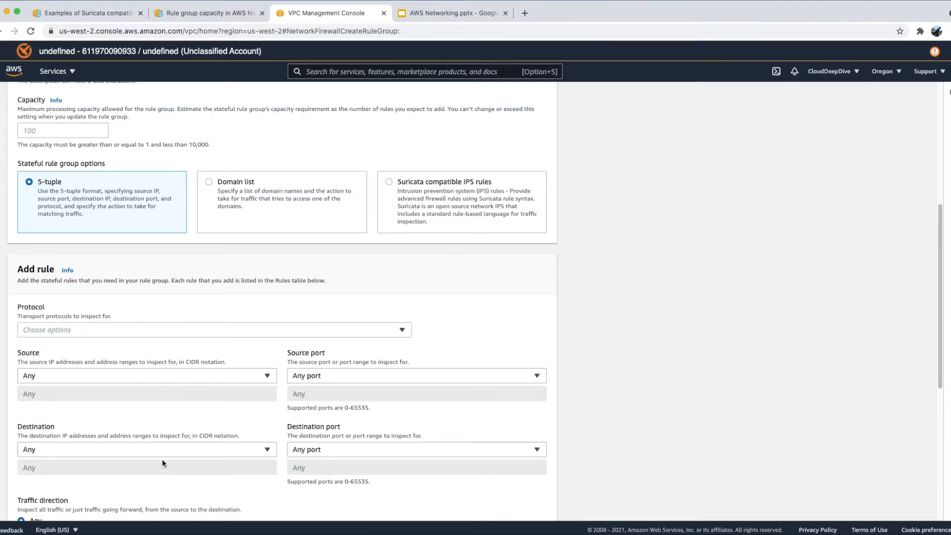
pyautogui.scroll(-1, 162, 459)
pyautogui.scroll(-1, 163, 460)
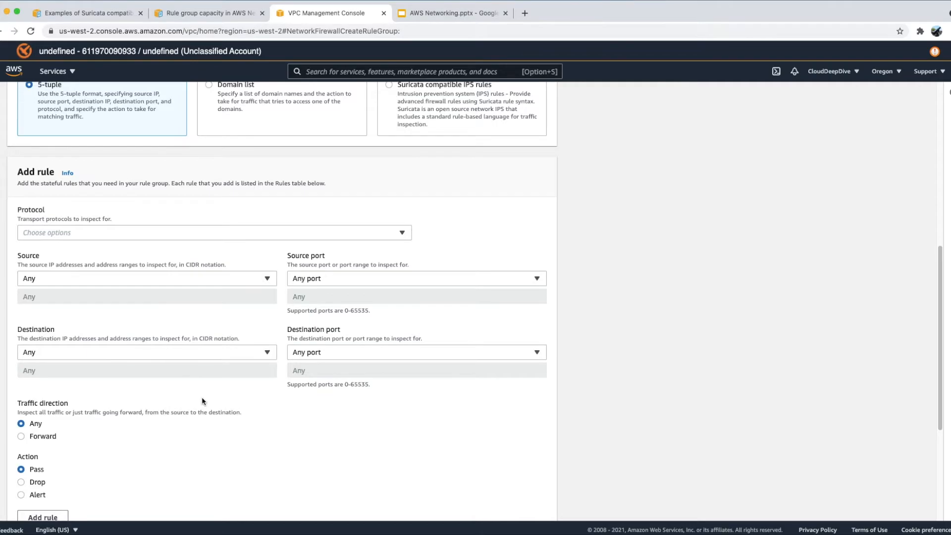
pyautogui.scroll(5, 201, 397)
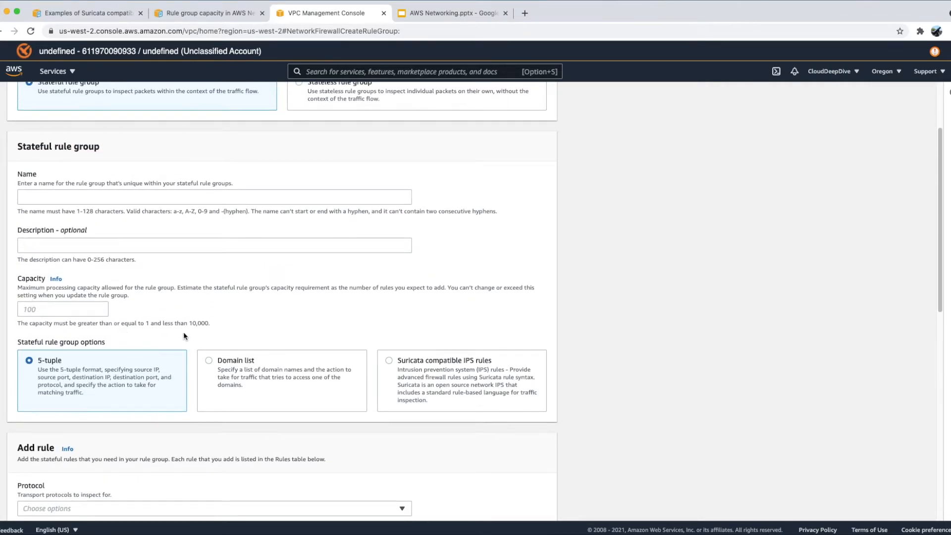
pyautogui.moveTo(189, 323); pyautogui.dragTo(212, 325)
pyautogui.click(104, 309)
pyautogui.scroll(3, 170, 322)
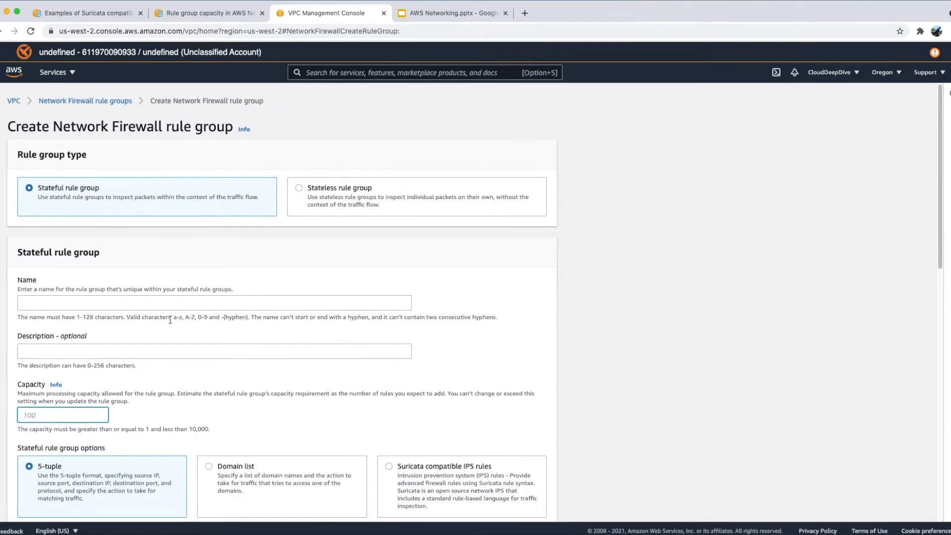
pyautogui.click(86, 100)
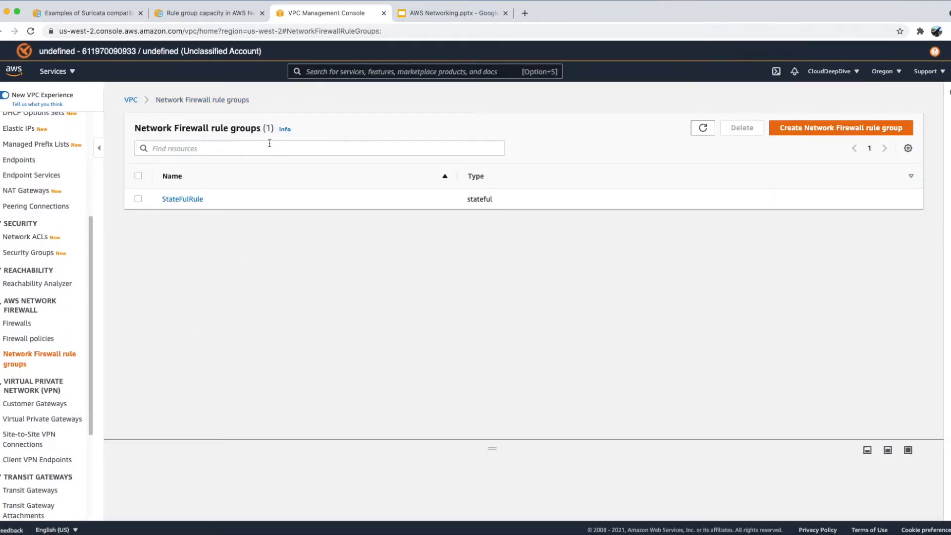
# Start creating a firewall policy named Policy-1 and proceed to its rule group settings.
pyautogui.click(37, 340)
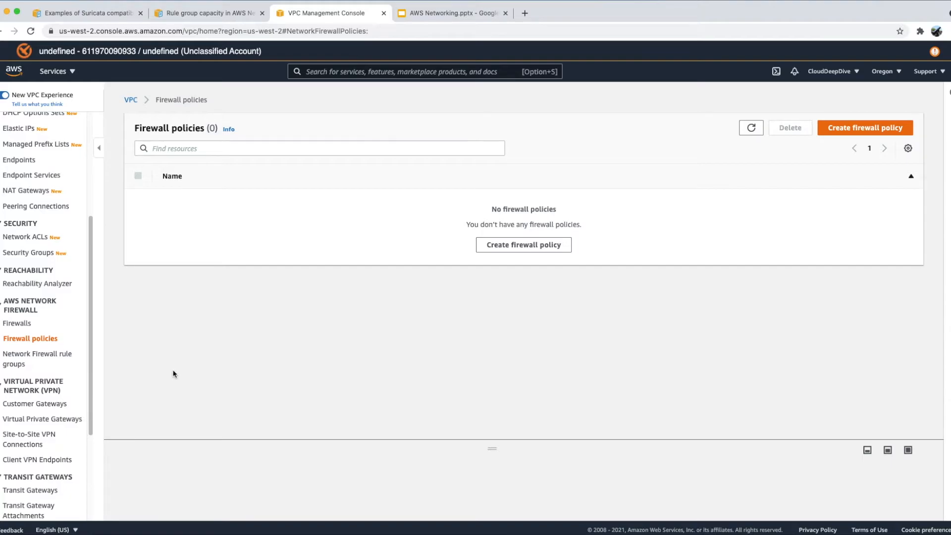
pyautogui.click(519, 246)
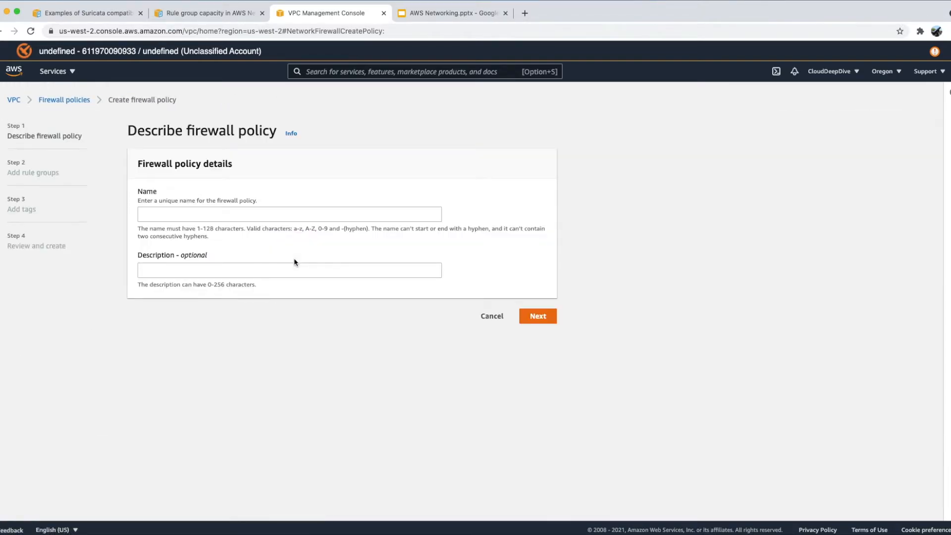
pyautogui.click(211, 215)
pyautogui.write('P')
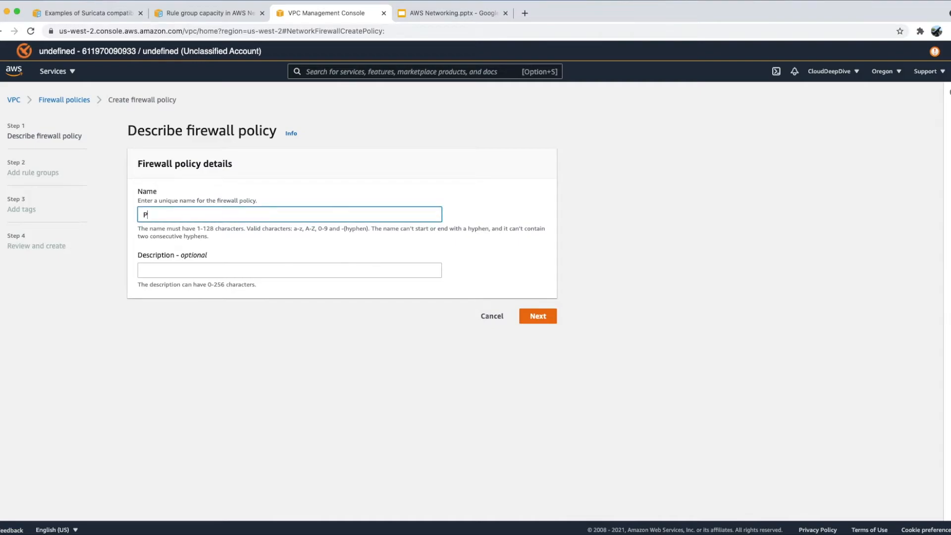
pyautogui.write('olicy-1')
pyautogui.click(537, 316)
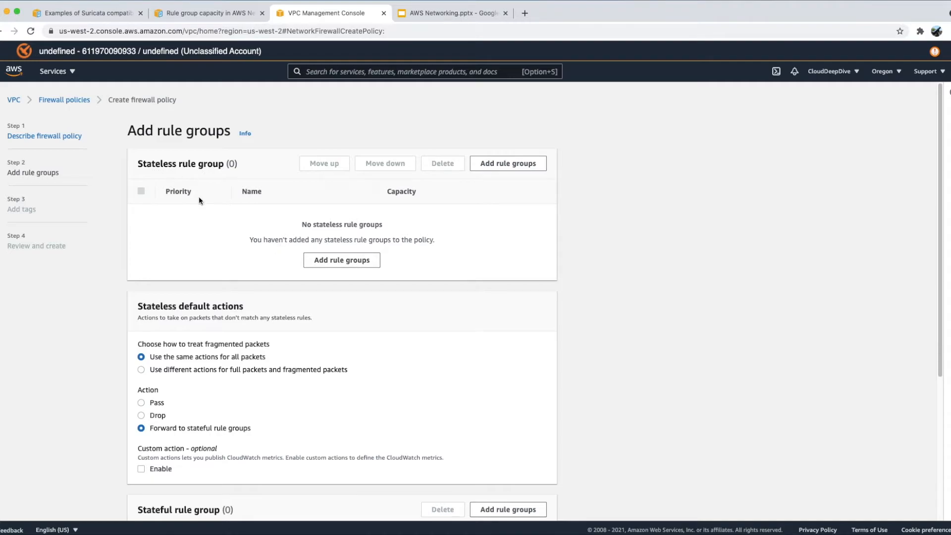
# Add the existing StateFulRule group to the policy's stateful rule groups.
pyautogui.scroll(-3, 202, 182)
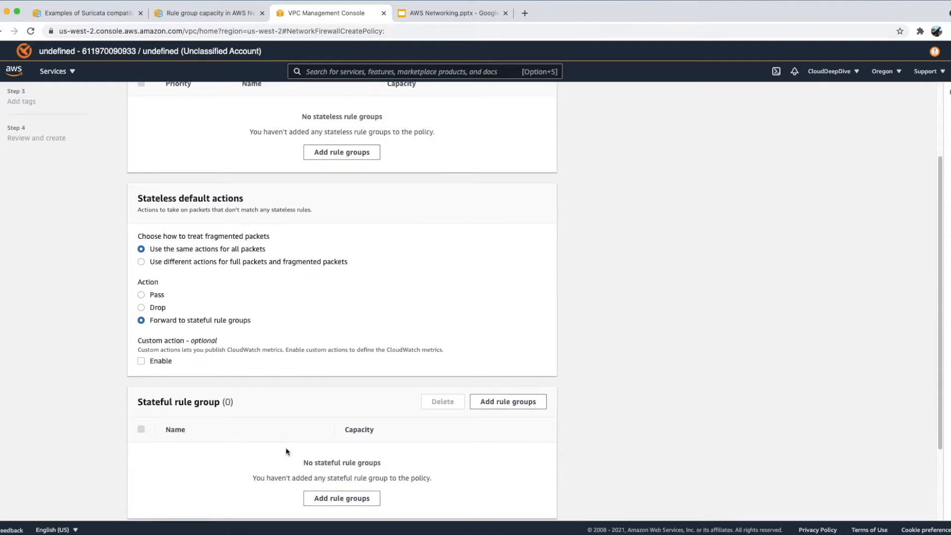
pyautogui.scroll(-2, 286, 452)
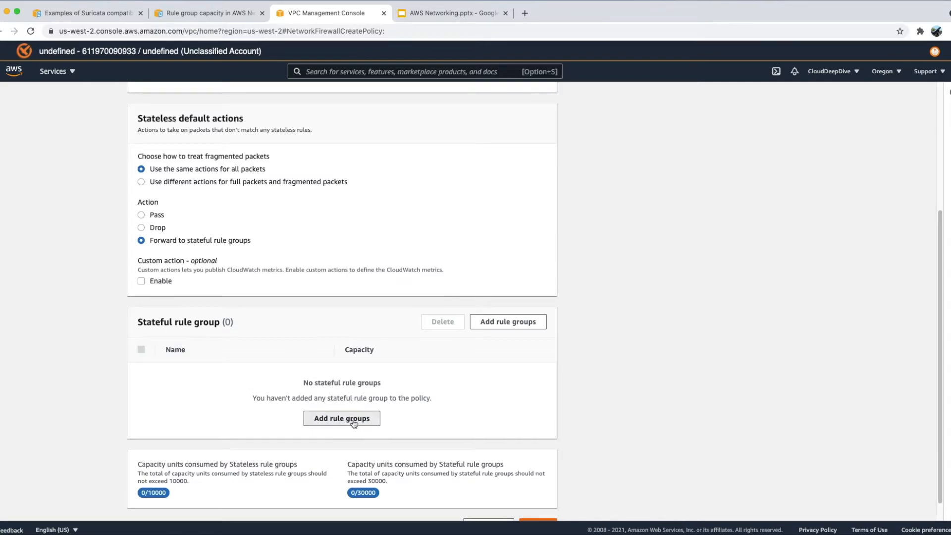
pyautogui.click(353, 422)
pyautogui.click(290, 329)
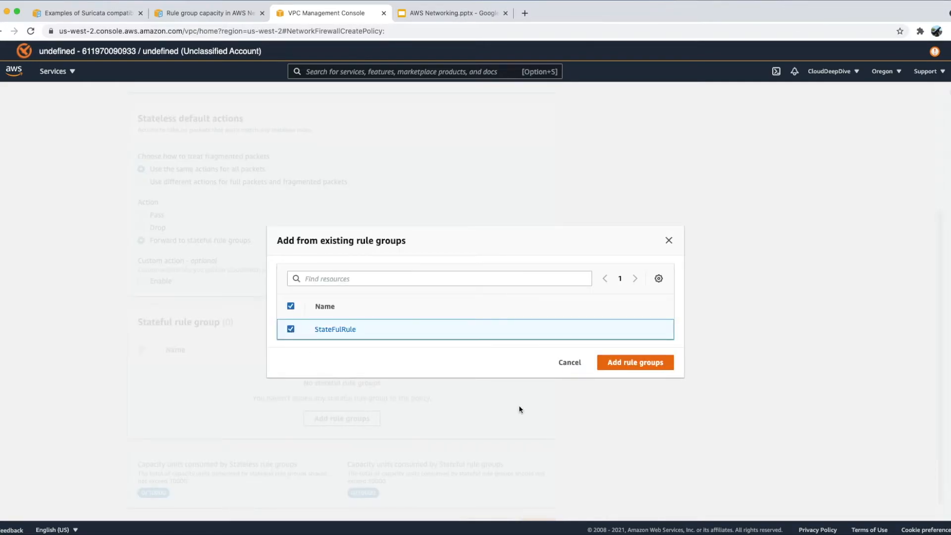
pyautogui.click(622, 362)
# Review the policy's stateless default actions and the capacity units consumed by its stateless and stateful rule groups.
pyautogui.scroll(4, 255, 285)
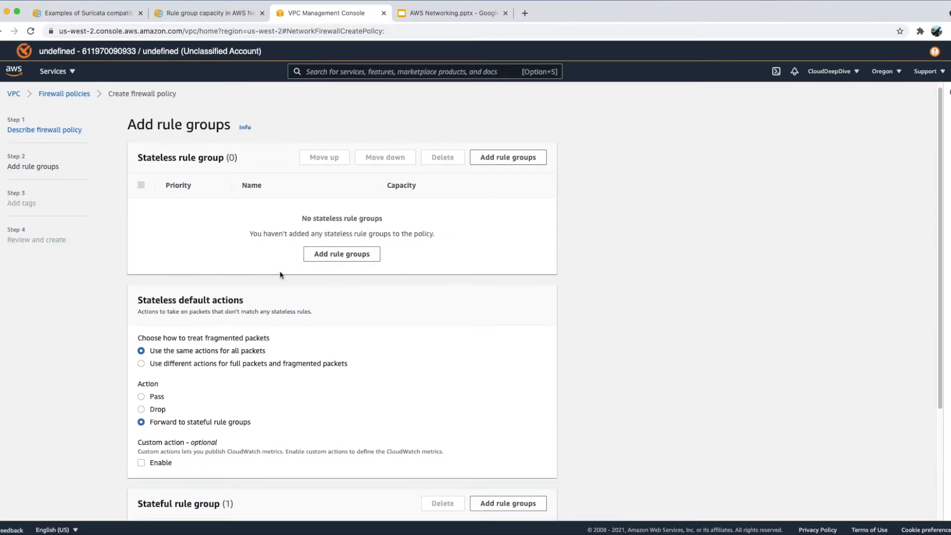
pyautogui.scroll(-3, 280, 274)
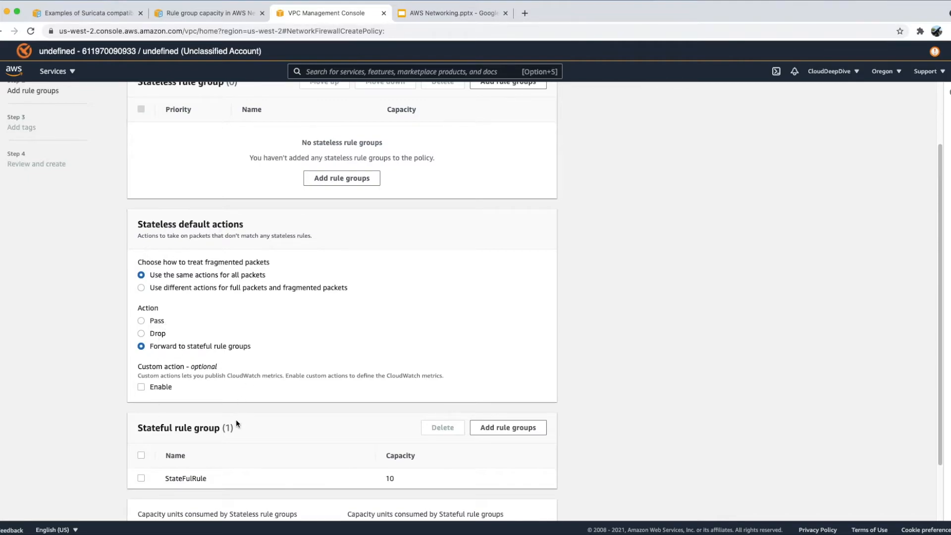
pyautogui.scroll(-3, 285, 461)
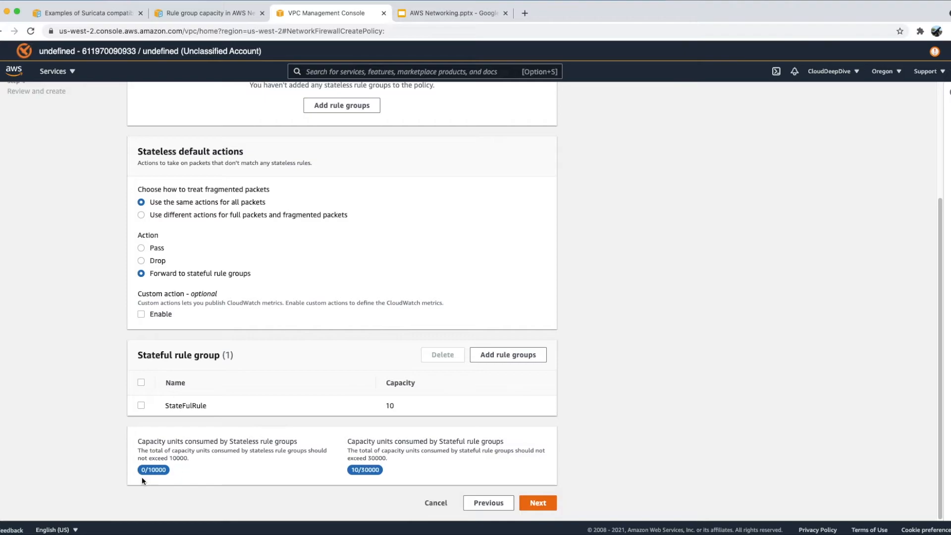
pyautogui.moveTo(148, 470); pyautogui.dragTo(176, 474)
pyautogui.click(183, 470)
pyautogui.moveTo(450, 440); pyautogui.dragTo(490, 441)
pyautogui.click(416, 458)
pyautogui.moveTo(364, 470); pyautogui.dragTo(376, 471)
pyautogui.click(415, 471)
pyautogui.moveTo(357, 469)
pyautogui.mouseDown()
pyautogui.moveTo(347, 471)
pyautogui.moveTo(375, 472)
pyautogui.mouseUp()
# Create the firewall policy without adding any tags, keeping the stateless default actions as they are.
pyautogui.click(538, 503)
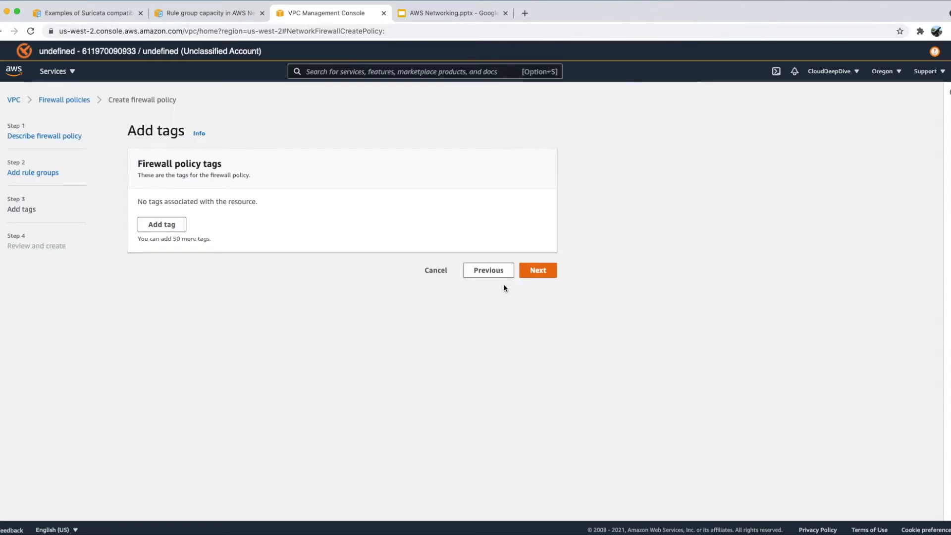
pyautogui.click(540, 271)
pyautogui.scroll(-5, 495, 441)
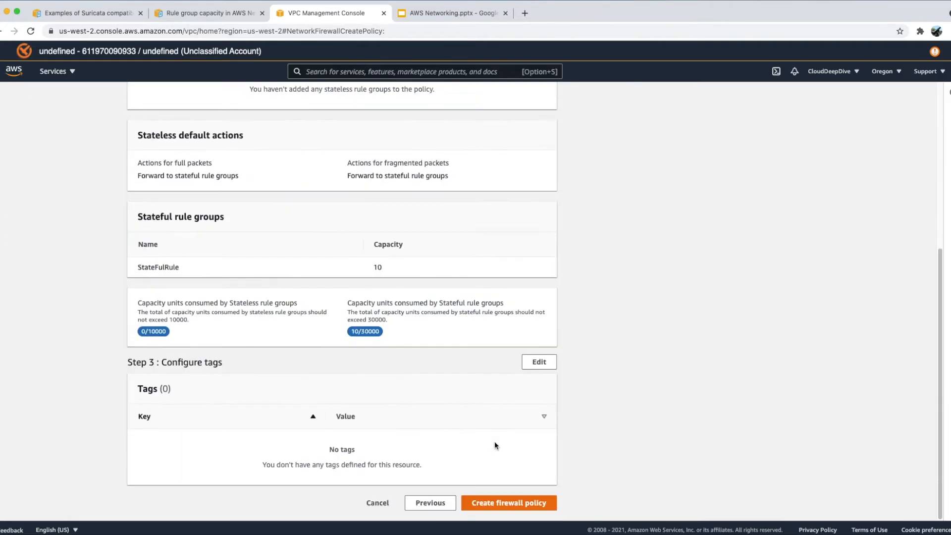
pyautogui.click(499, 506)
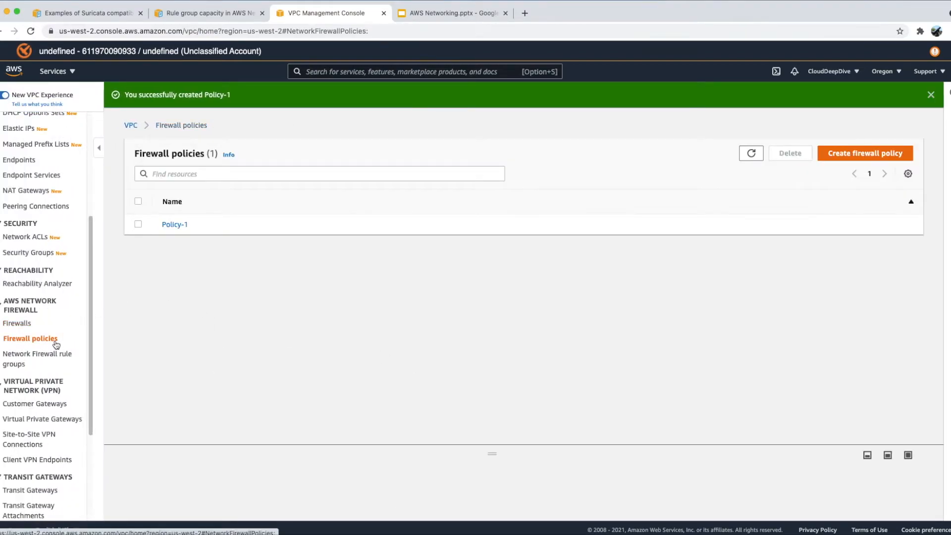
# Open the StateFulRule rule group and examine its details, domain list, inspected traffic and action.
pyautogui.click(61, 355)
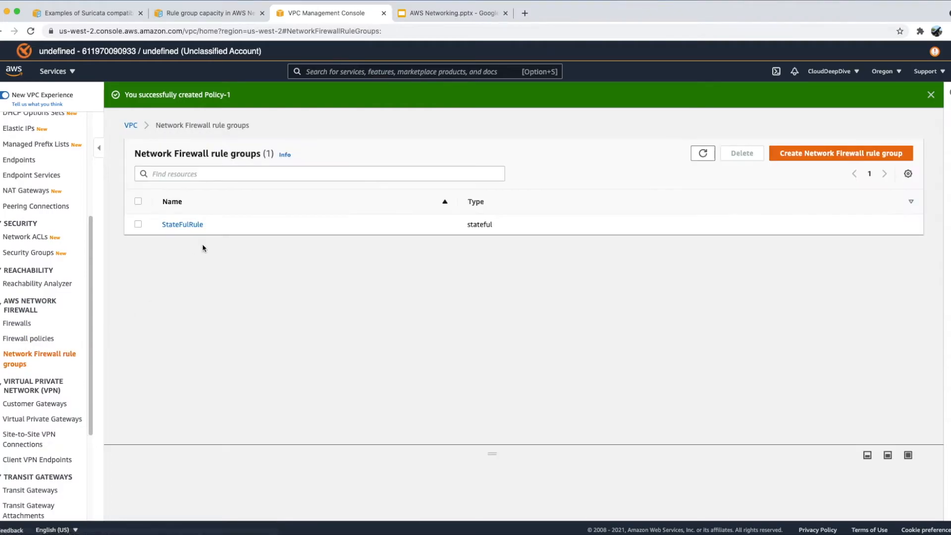
pyautogui.click(194, 226)
pyautogui.scroll(-3, 329, 296)
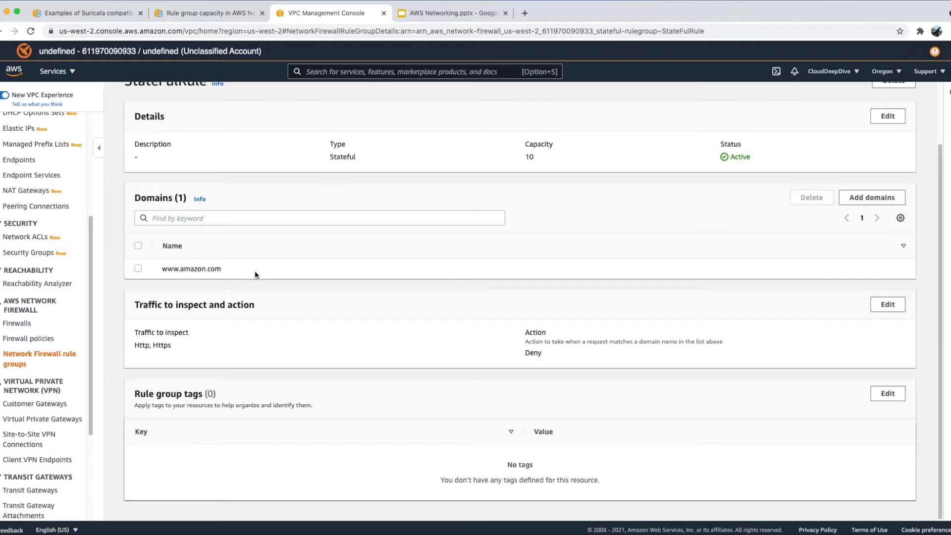
# Look at the AWS Network Firewall overview page and inspect the details of demoVPC in the VPC list.
pyautogui.click(24, 325)
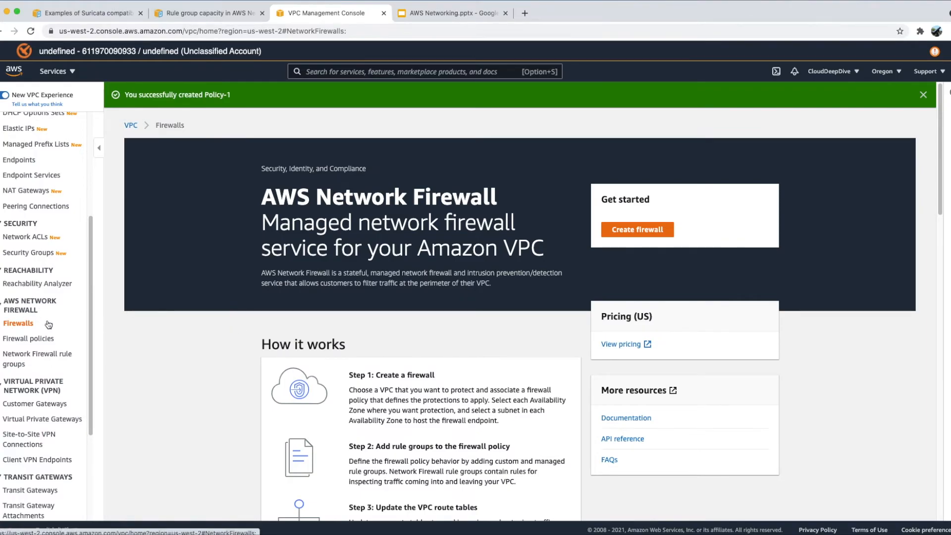
pyautogui.scroll(3, 49, 324)
pyautogui.scroll(5, 48, 324)
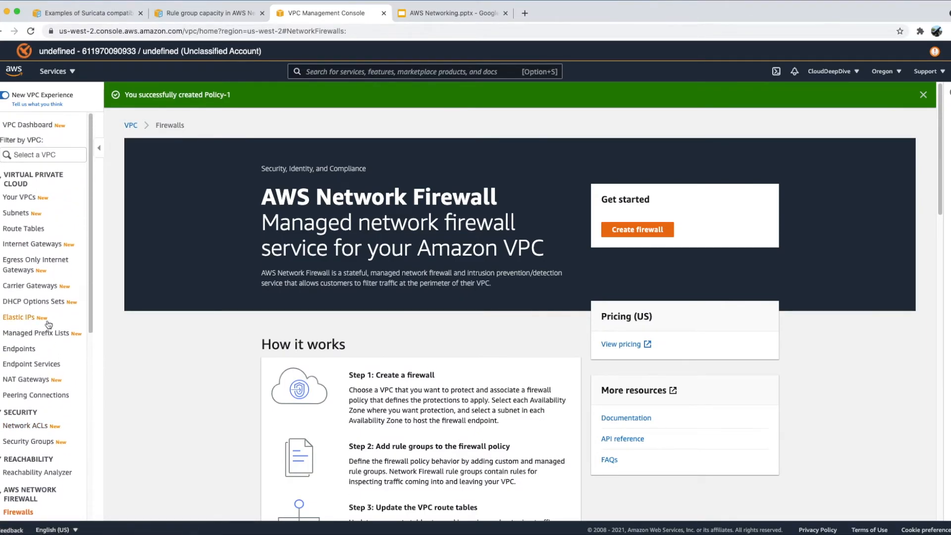
pyautogui.click(30, 201)
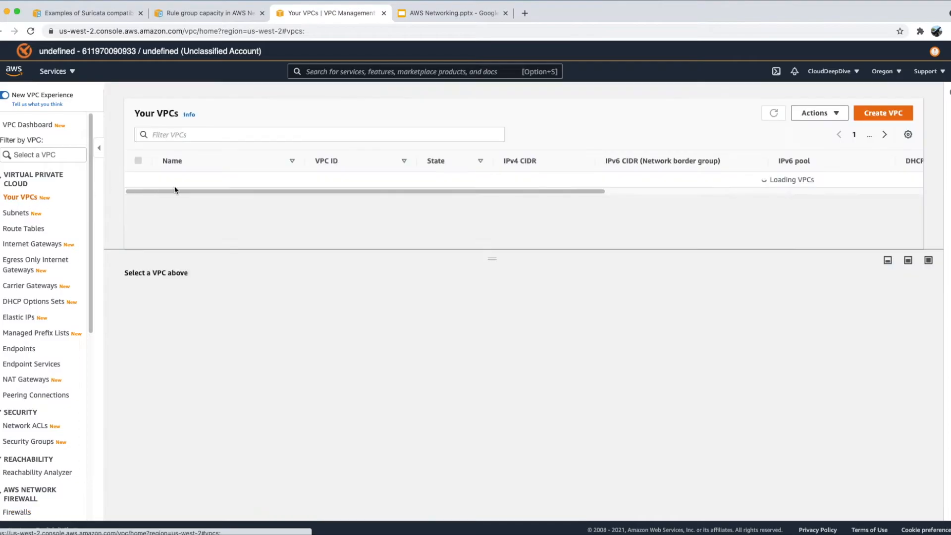
pyautogui.click(283, 176)
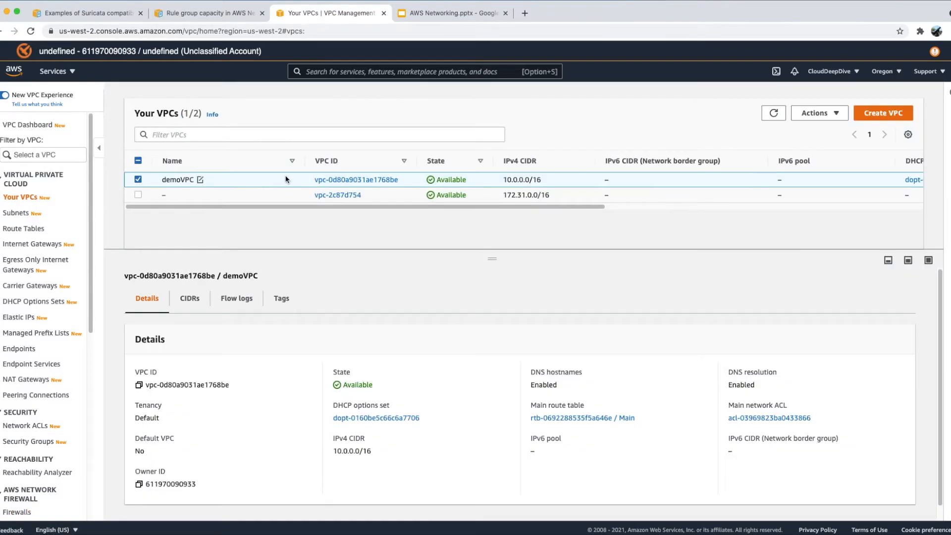
# Widen the subnet list's Name column and check the subnets' CIDR ranges and availability zones.
pyautogui.click(22, 213)
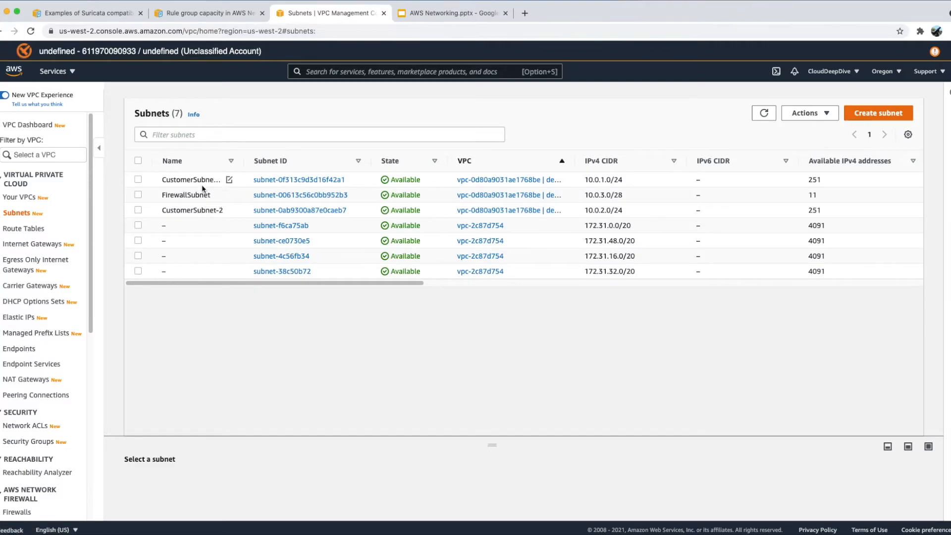
pyautogui.moveTo(243, 160); pyautogui.dragTo(298, 161)
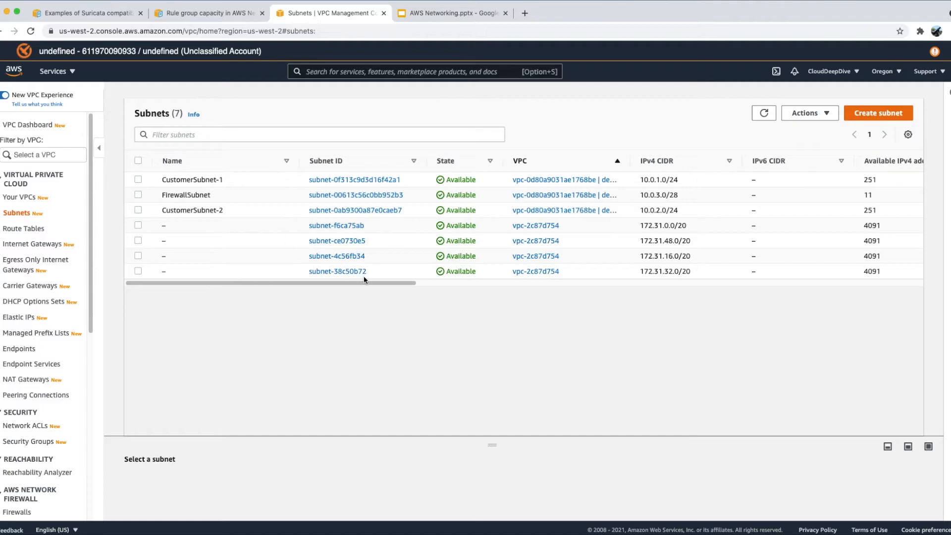
pyautogui.moveTo(371, 287); pyautogui.dragTo(502, 286)
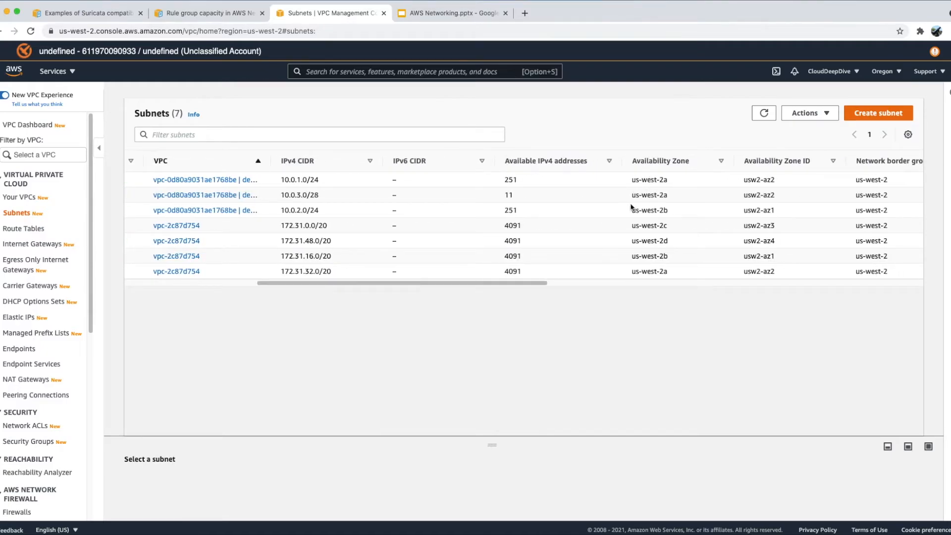
pyautogui.moveTo(517, 286); pyautogui.dragTo(317, 295)
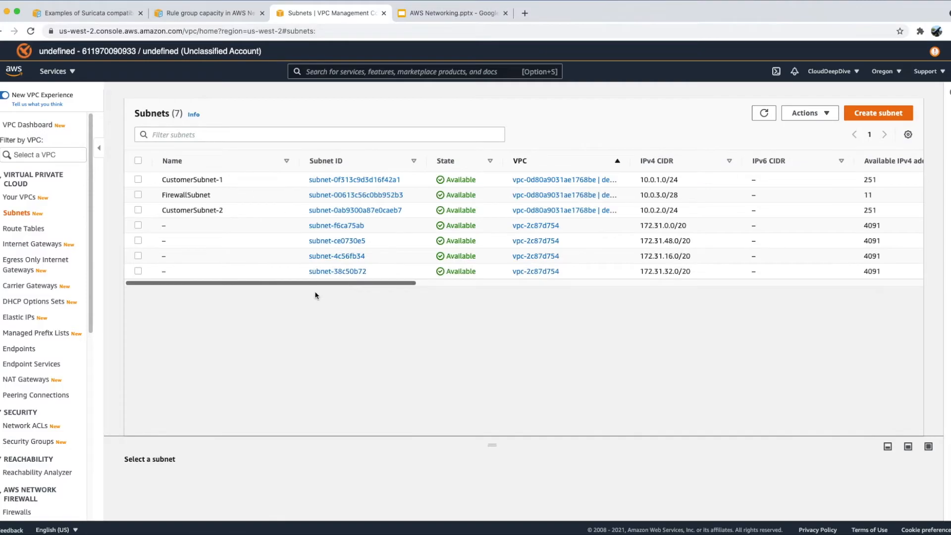
# Examine the routes of the CustomerSubnet-1-RT and Firwall-RT route tables.
pyautogui.click(23, 229)
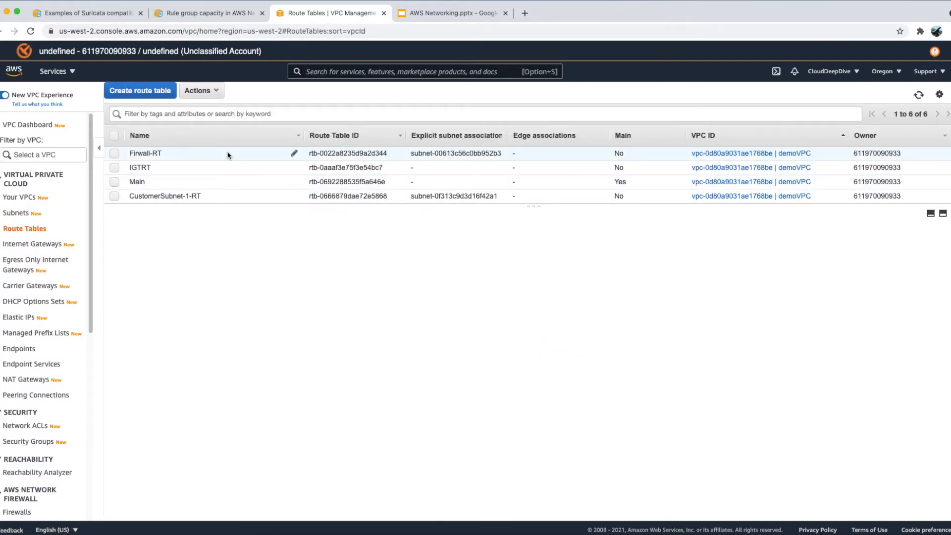
pyautogui.click(216, 197)
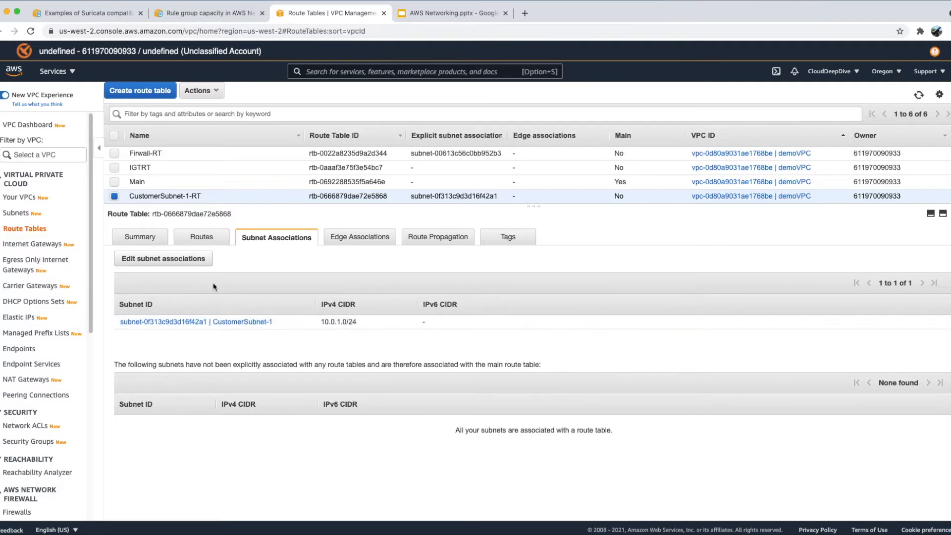
pyautogui.click(204, 238)
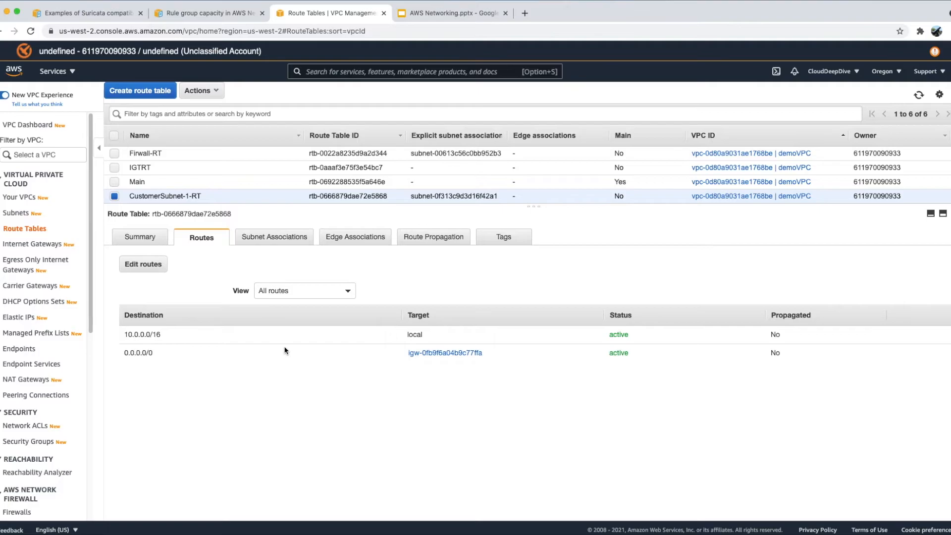
pyautogui.click(170, 153)
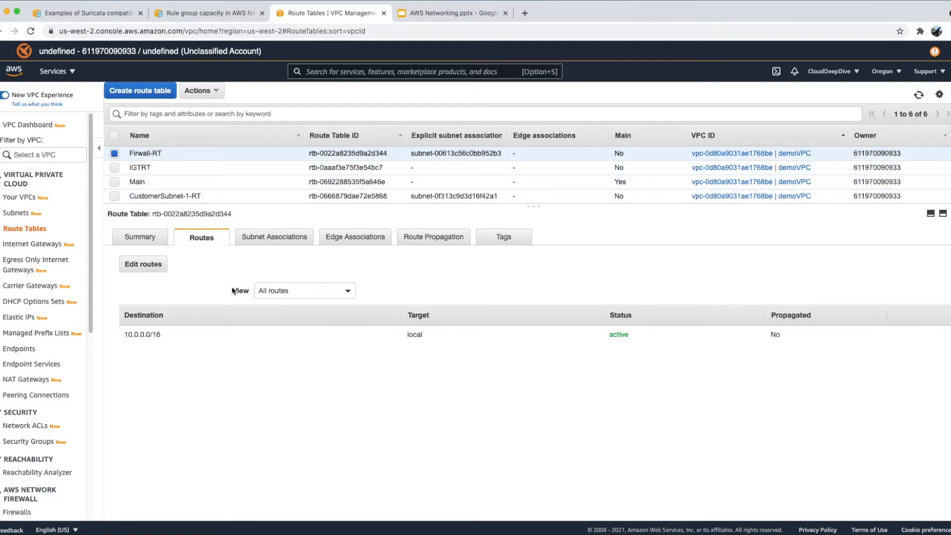
# Check the subnet associations and routes of the Firwall-RT and IGTRT route tables.
pyautogui.click(272, 240)
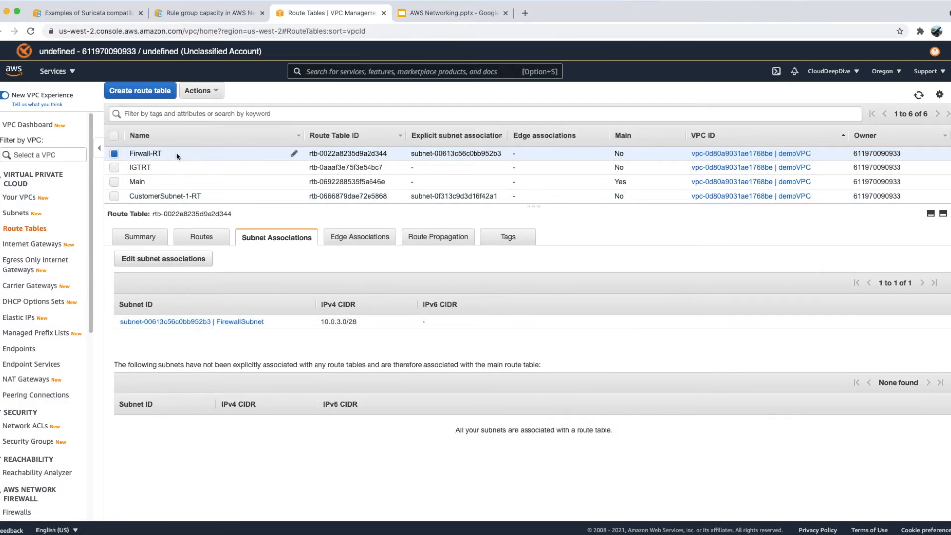
pyautogui.click(201, 237)
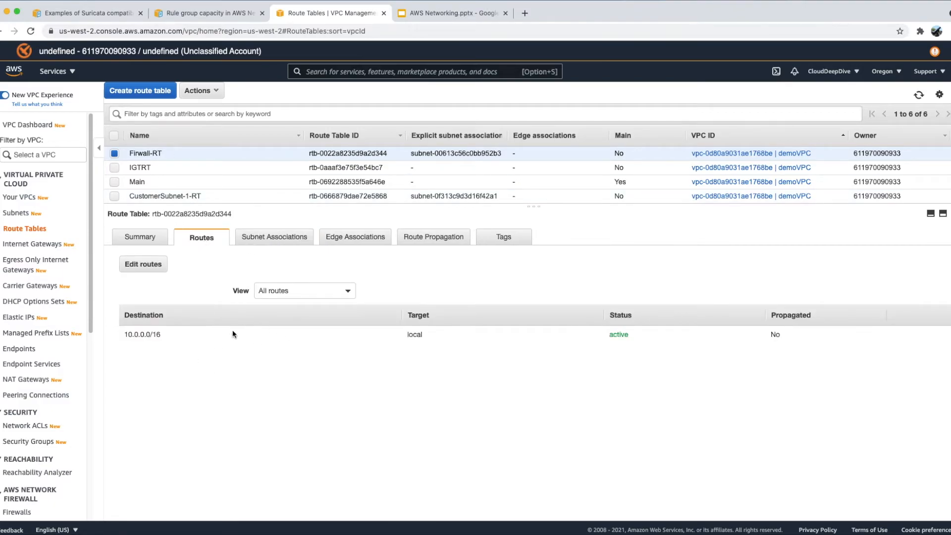
pyautogui.click(158, 167)
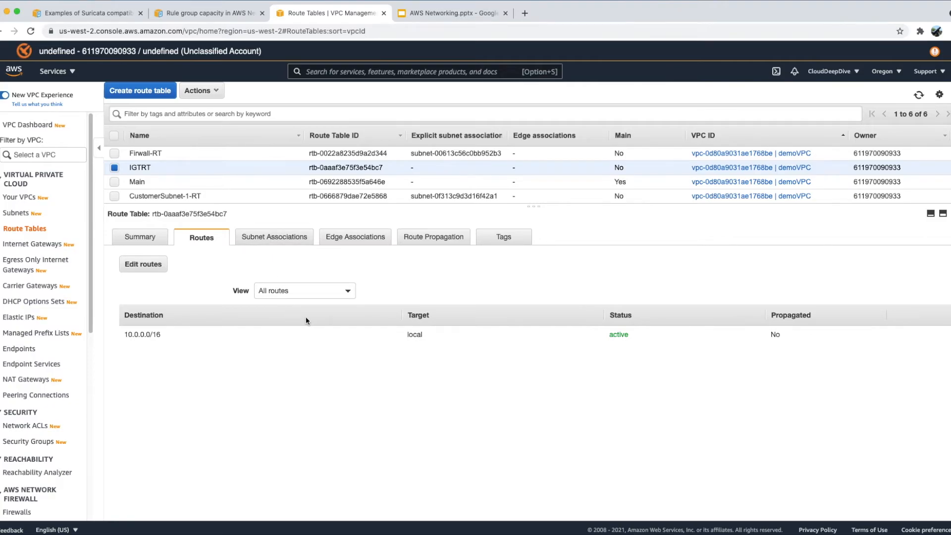
pyautogui.click(349, 240)
pyautogui.click(273, 242)
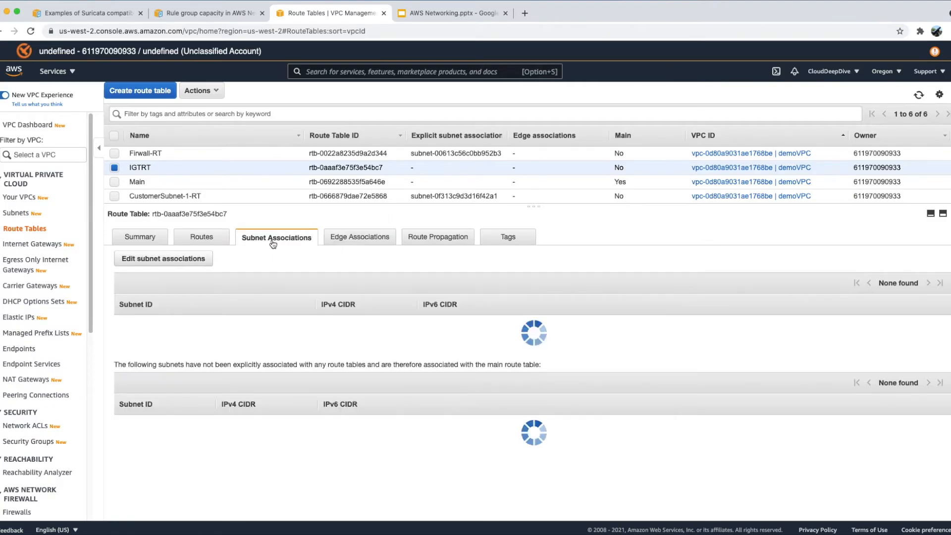
pyautogui.click(208, 242)
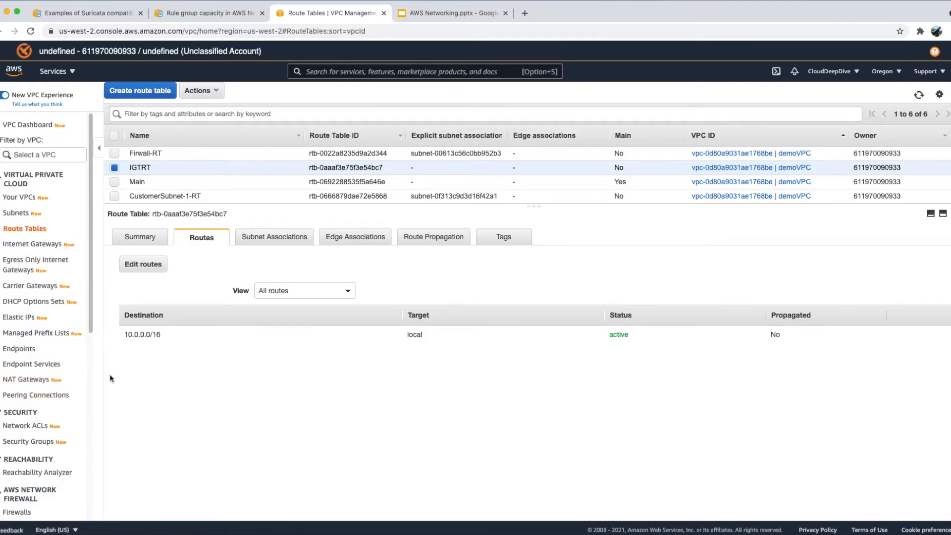
# Start creating a network firewall named TestFirewall and select demoVPC as its VPC.
pyautogui.scroll(-3, 25, 496)
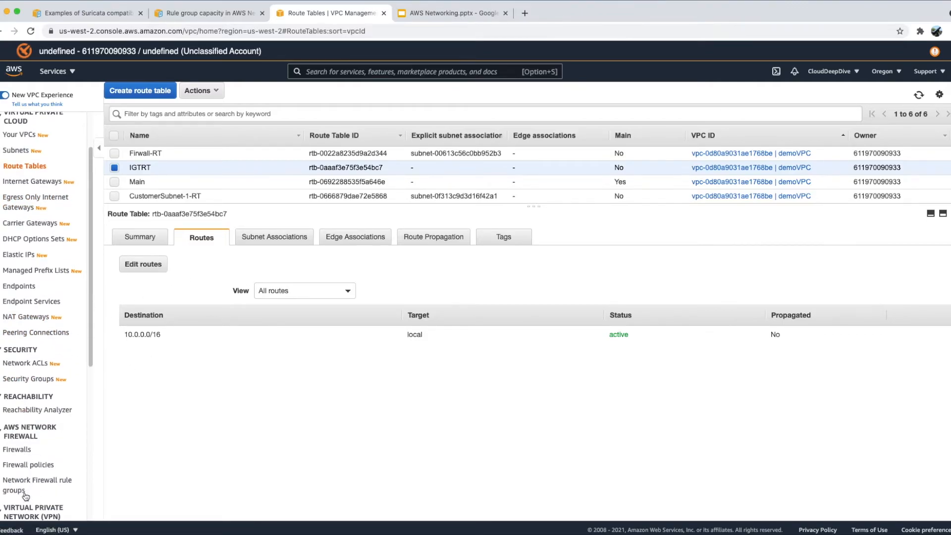
pyautogui.click(23, 451)
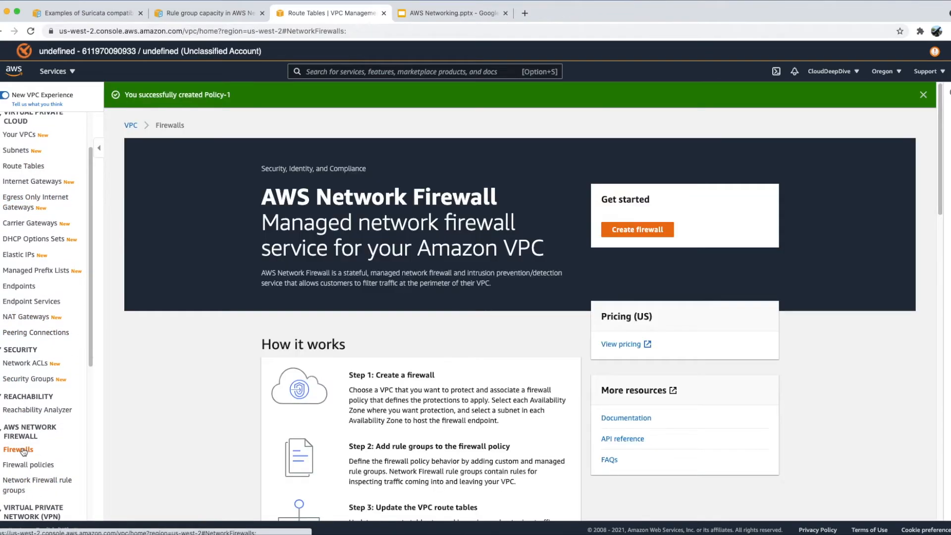
pyautogui.click(639, 232)
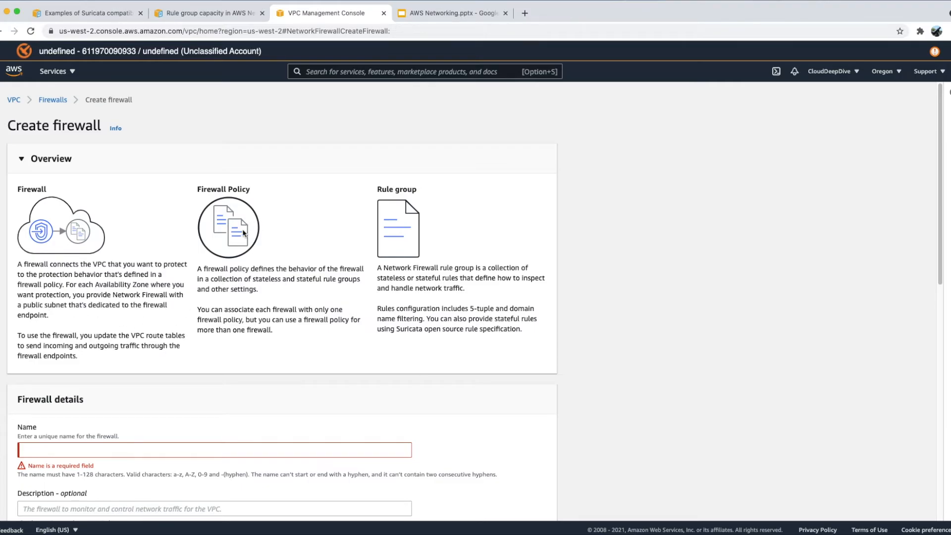
pyautogui.scroll(-5, 206, 318)
pyautogui.scroll(-2, 205, 319)
pyautogui.click(182, 295)
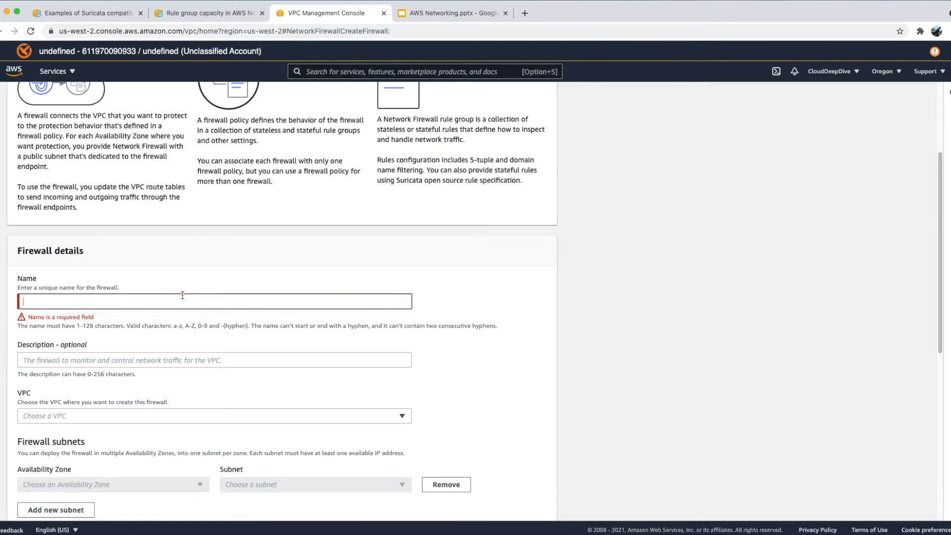
pyautogui.write('TestFirewall')
pyautogui.click(126, 416)
pyautogui.click(123, 419)
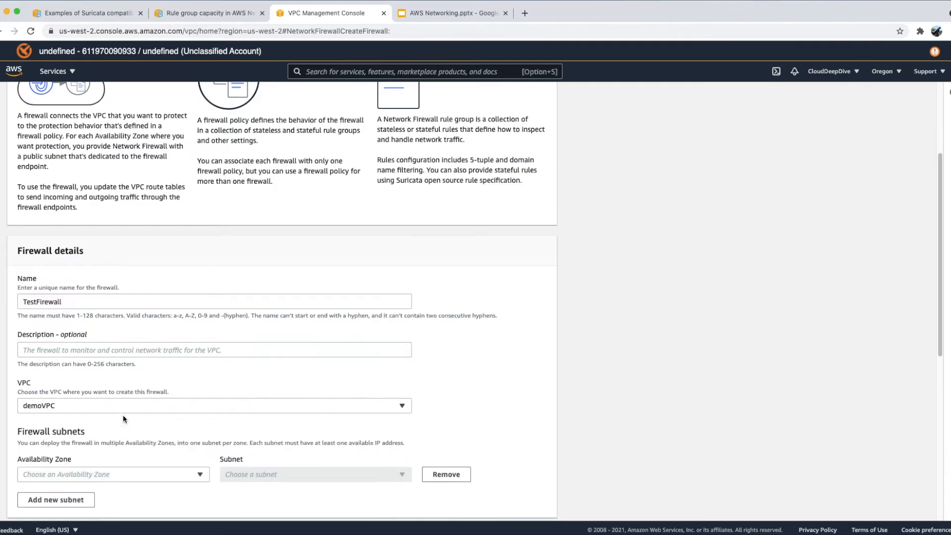
# Place the firewall in availability zone us-west-2a using the subnet FirewallSubnet.
pyautogui.scroll(-3, 126, 407)
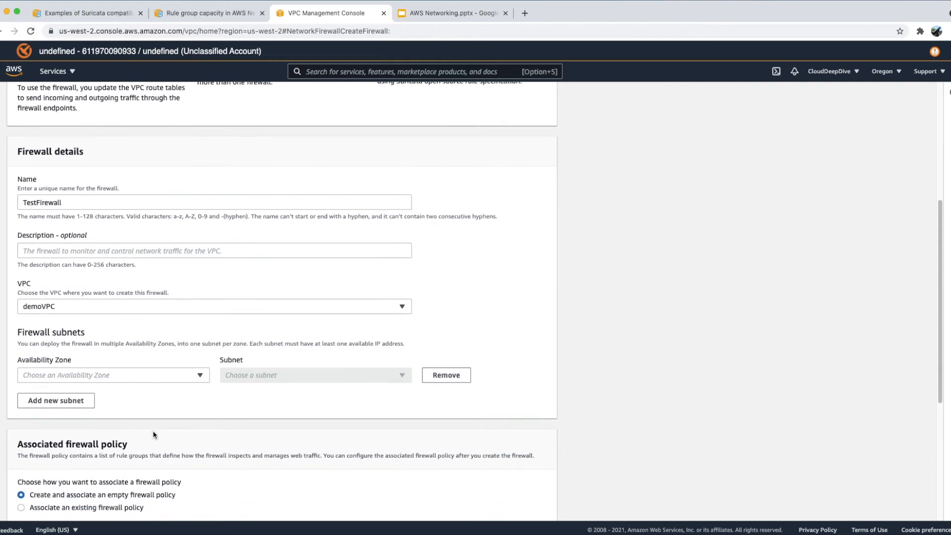
pyautogui.click(134, 378)
pyautogui.click(132, 394)
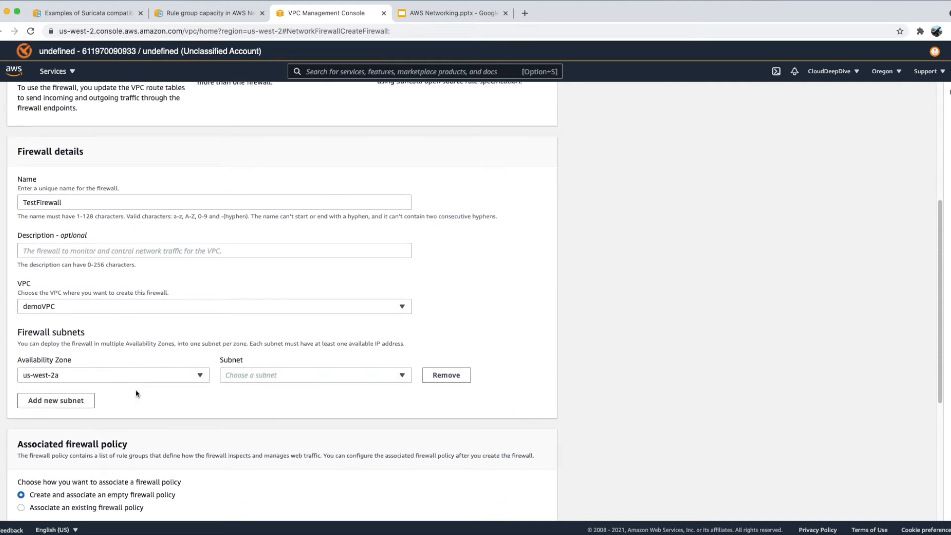
pyautogui.click(264, 376)
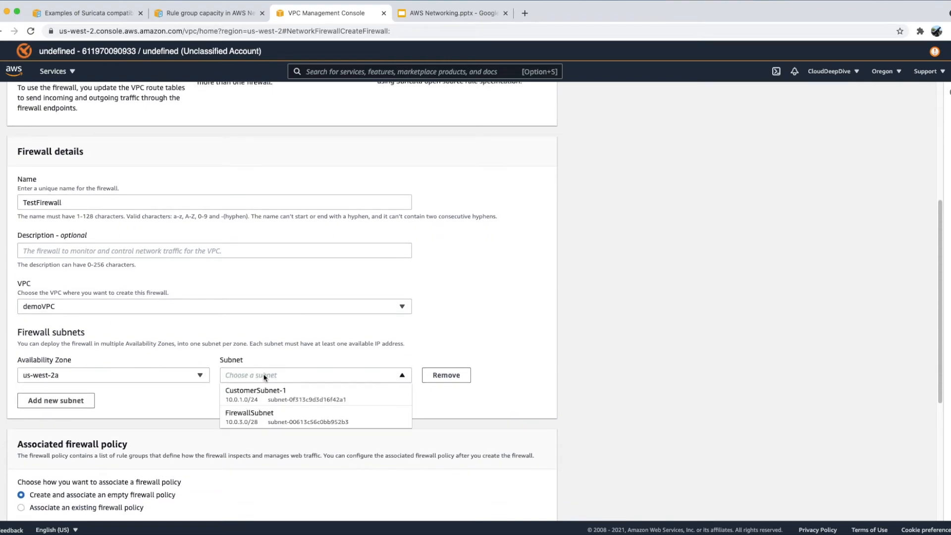
pyautogui.click(273, 416)
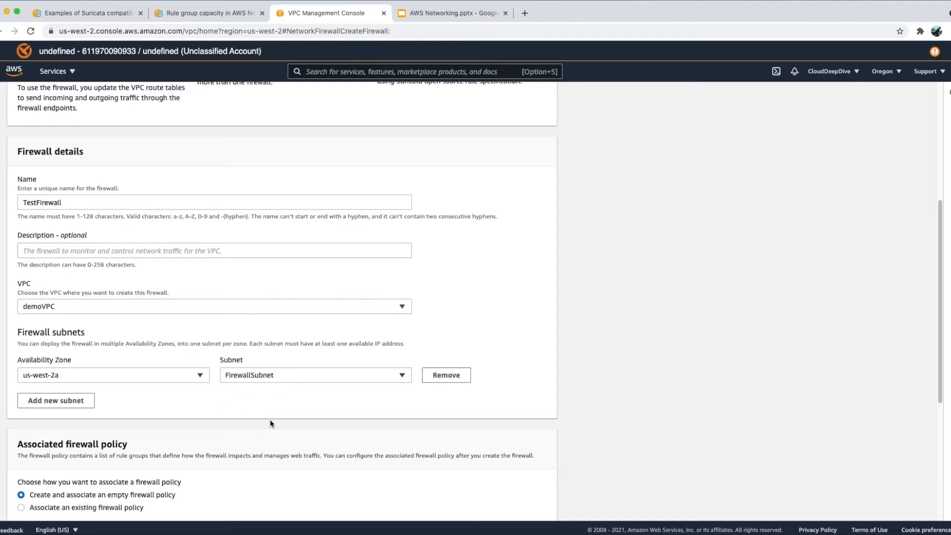
# Associate the existing firewall policy Policy-1 with the new firewall.
pyautogui.scroll(-3, 269, 421)
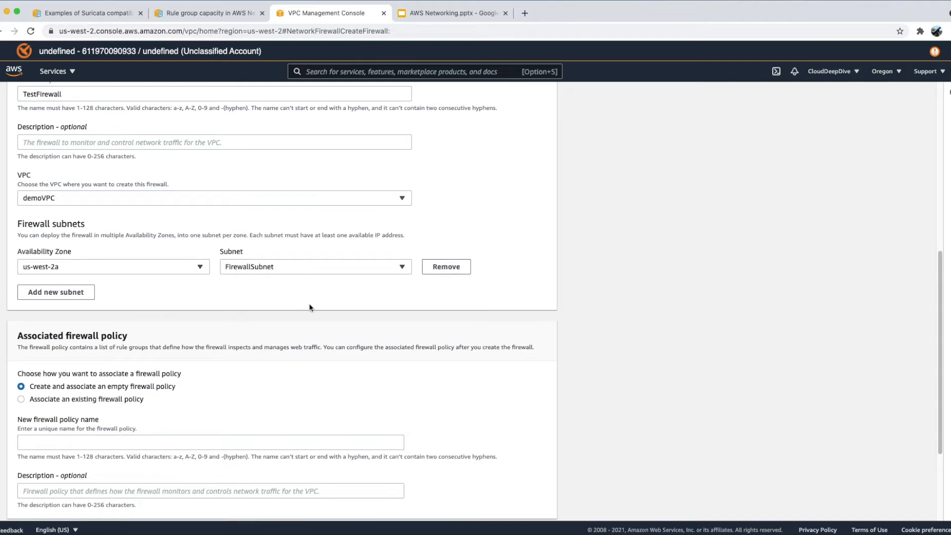
pyautogui.scroll(-5, 290, 332)
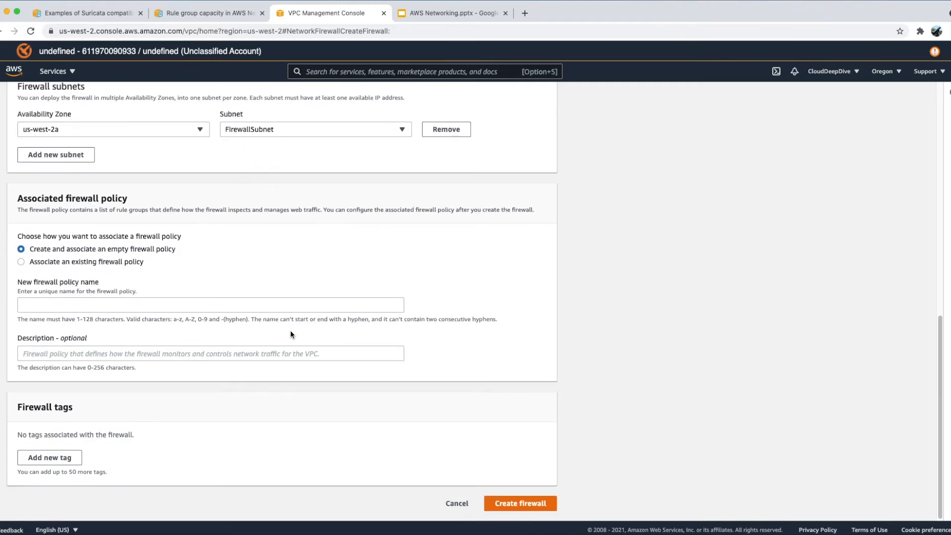
pyautogui.click(85, 261)
pyautogui.click(89, 365)
pyautogui.click(87, 378)
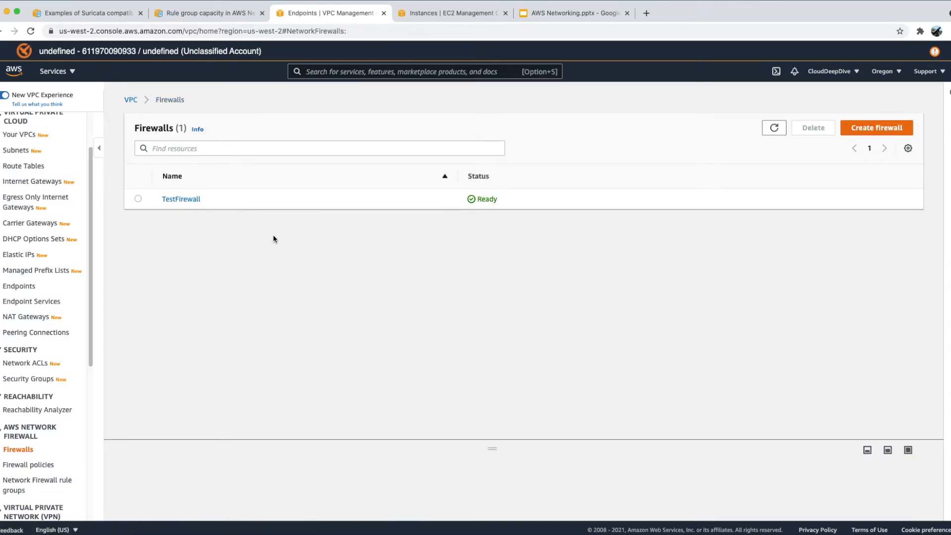
# Open TestFirewall and review its stateless and stateful rule groups and its stateless default actions.
pyautogui.click(193, 204)
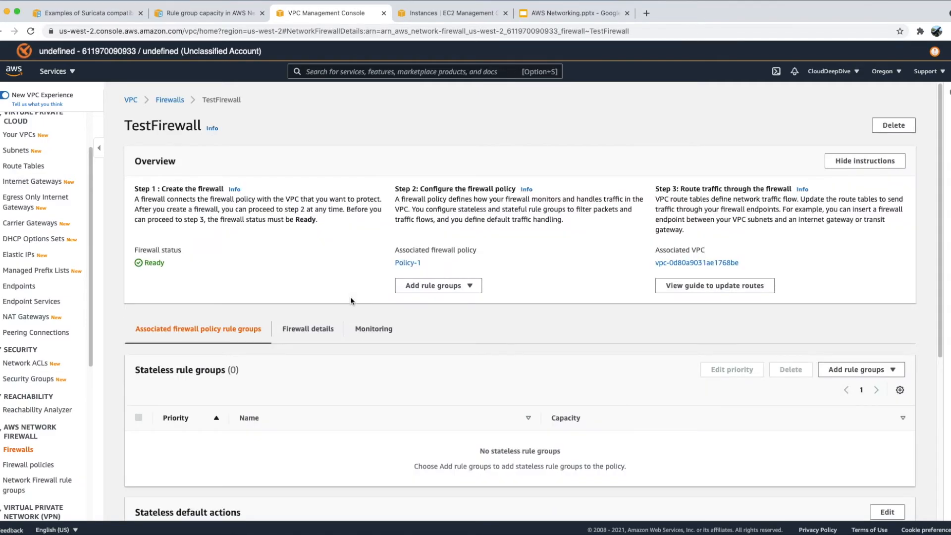
pyautogui.scroll(-3, 350, 301)
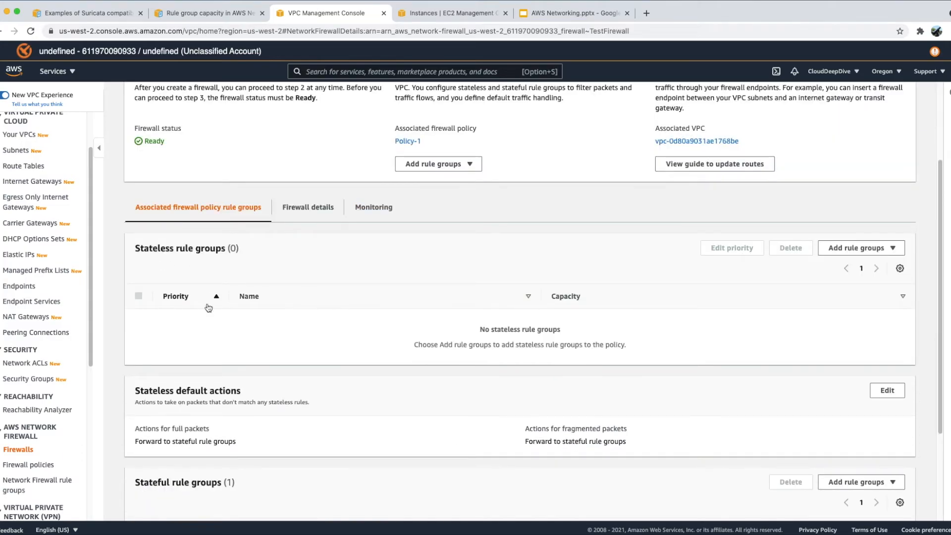
pyautogui.scroll(-3, 382, 339)
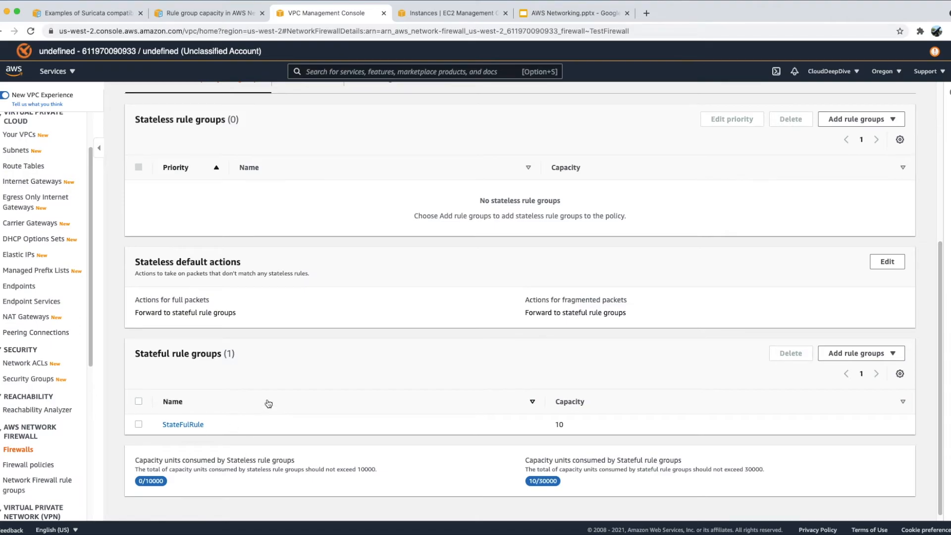
# Switch to the Windows EC2 instance's remote desktop and browse to amazon.com in Internet Explorer.
pyautogui.click(449, 14)
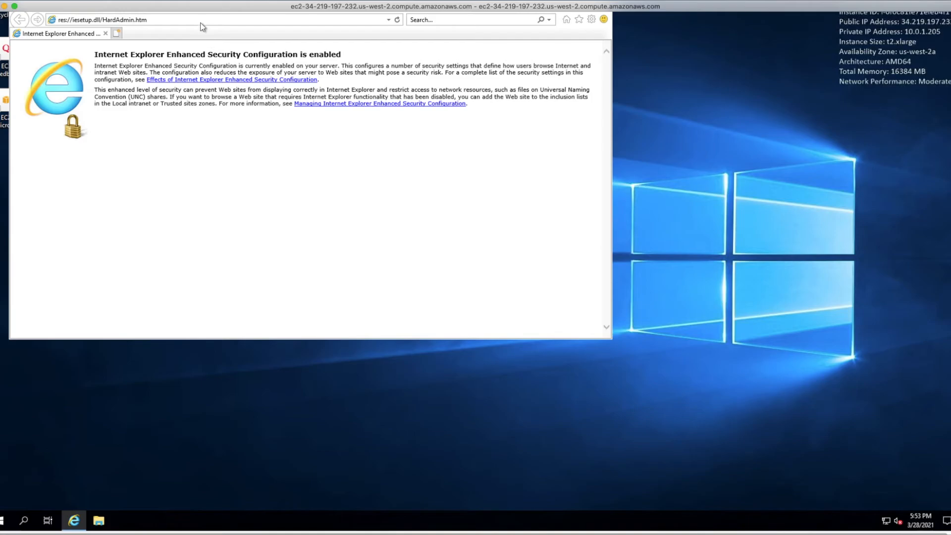
pyautogui.click(201, 21)
pyautogui.write('ama')
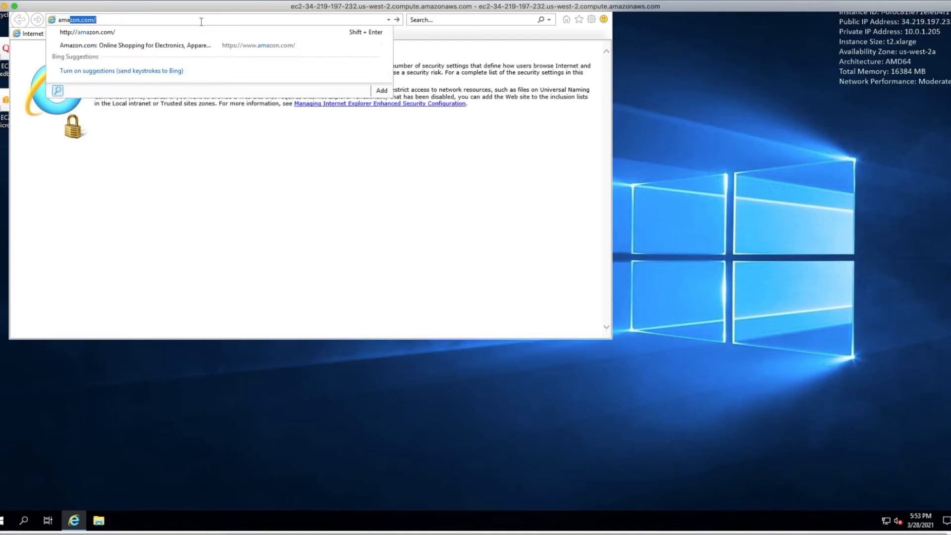
pyautogui.write('zon.co')
pyautogui.press('Return')
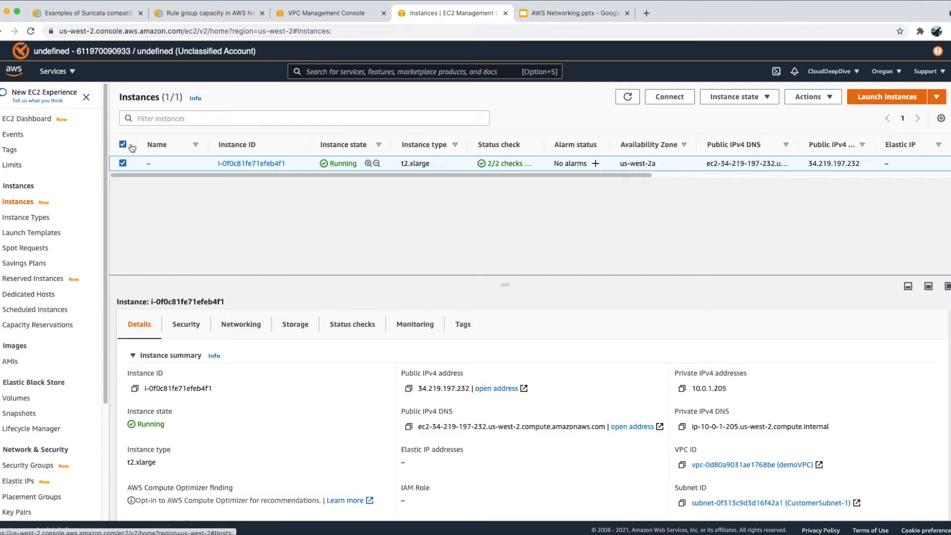
# Switch to the AWS Networking slides and compare the single zone architectures without a firewall and with the Network Firewall.
pyautogui.click(554, 14)
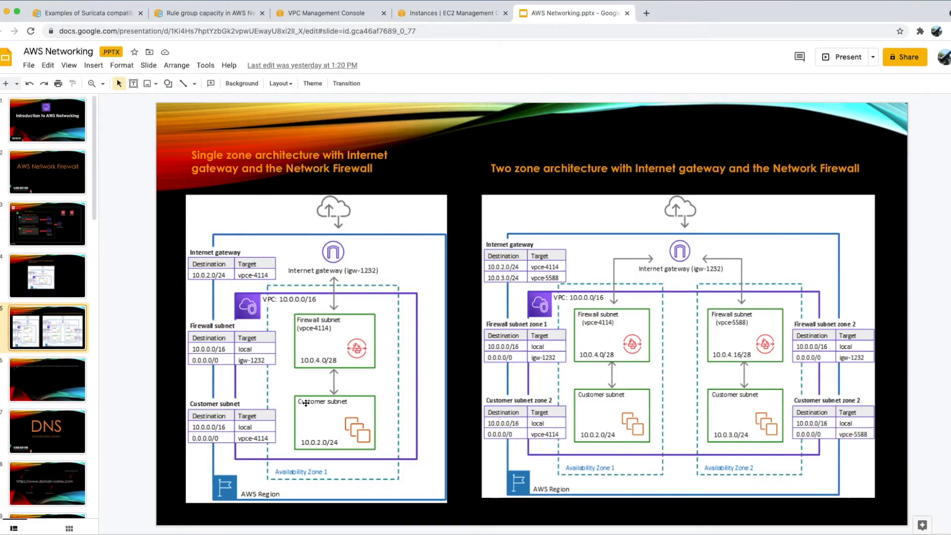
pyautogui.press('Up')
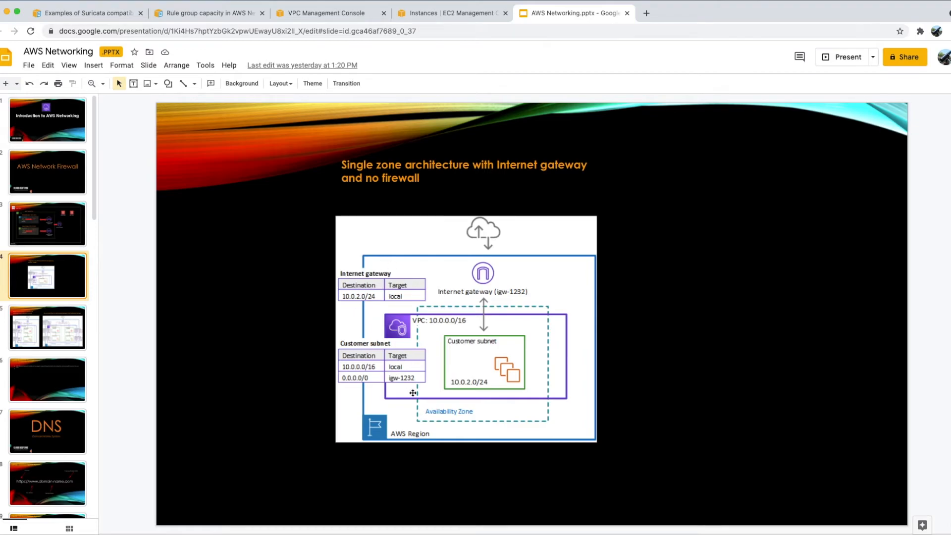
pyautogui.click(34, 334)
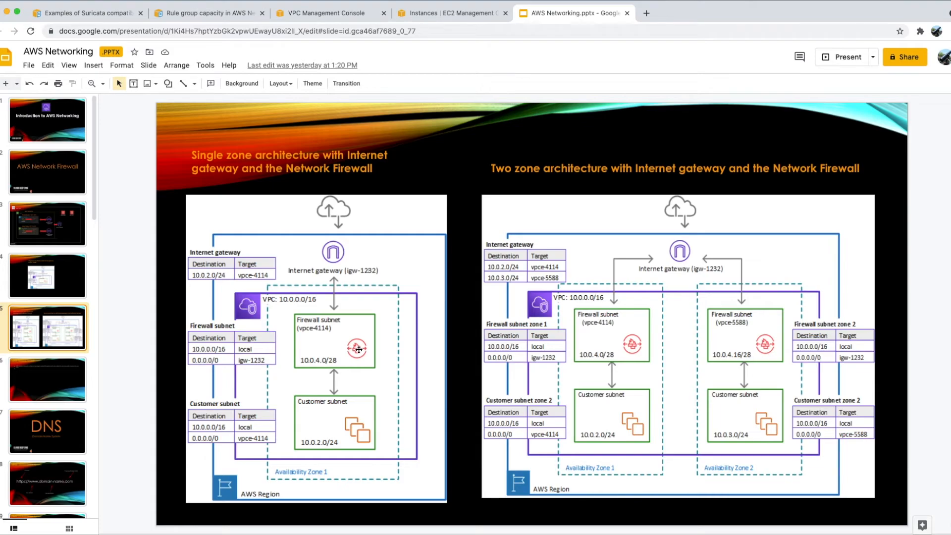
# Return to the VPC console and check the subnet and availability zone of the firewall's endpoint.
pyautogui.click(419, 14)
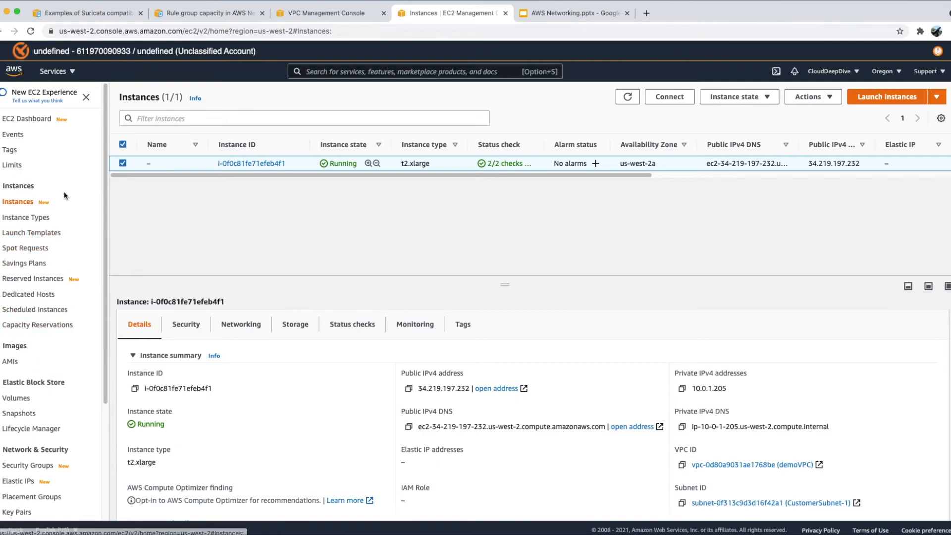
pyautogui.click(326, 15)
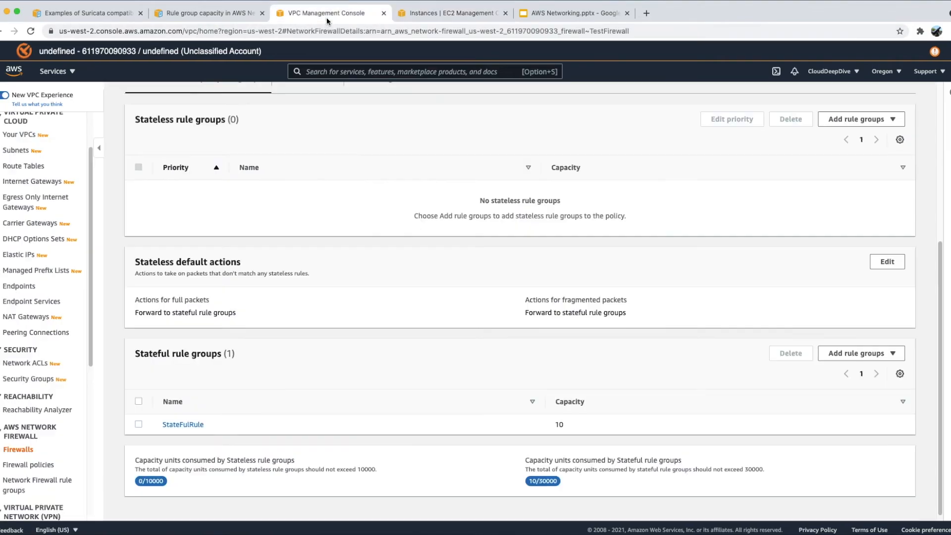
pyautogui.click(20, 286)
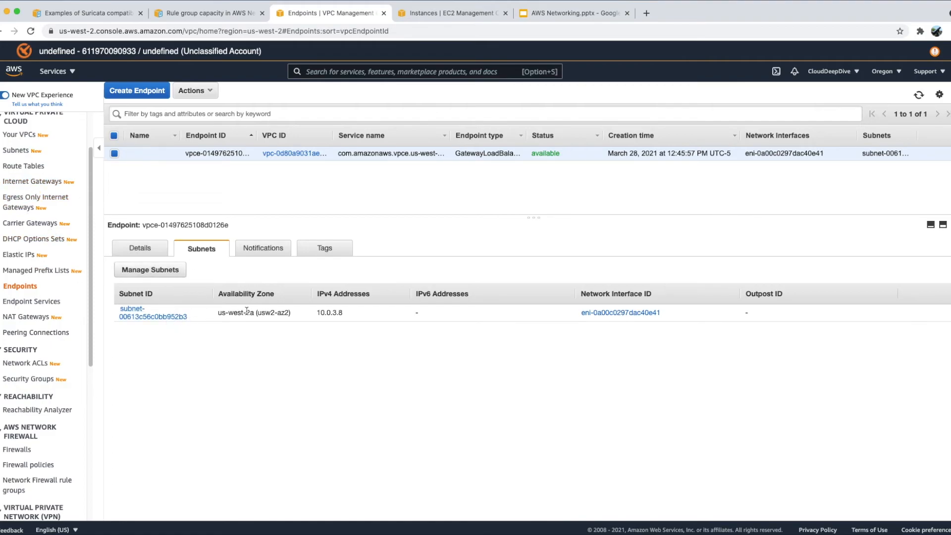
pyautogui.moveTo(246, 312); pyautogui.dragTo(293, 314)
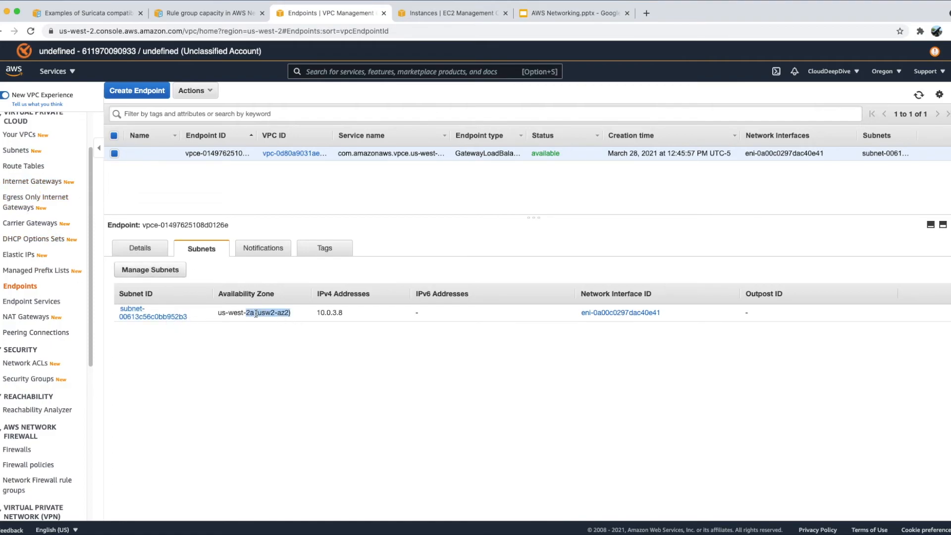
# Add a 0.0.0.0/0 route targeting the demoIGW internet gateway to the Firwall-RT route table and save it.
pyautogui.click(26, 170)
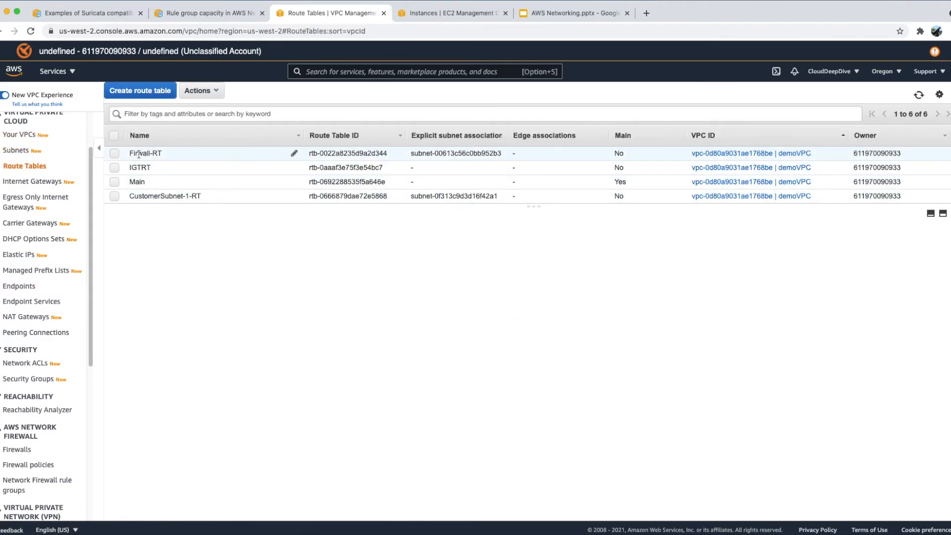
pyautogui.click(138, 155)
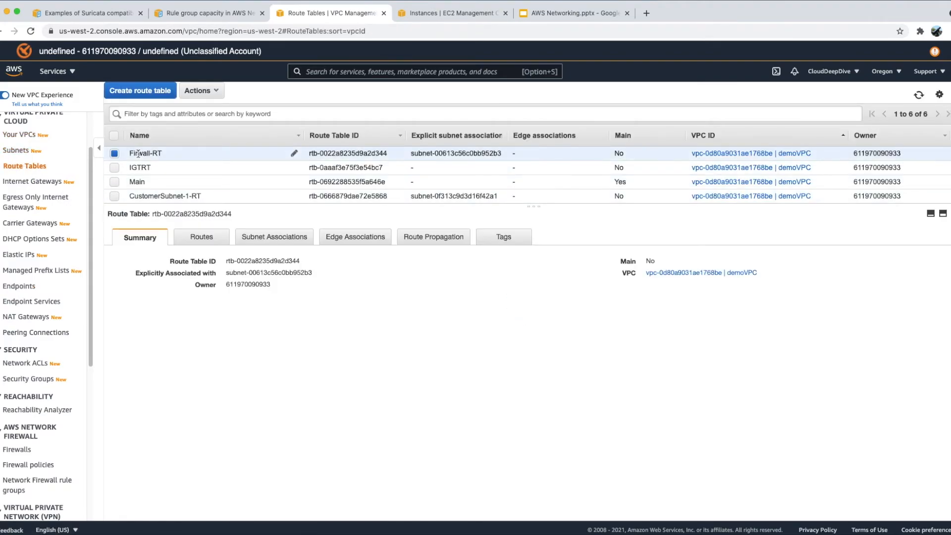
pyautogui.click(201, 241)
pyautogui.click(144, 264)
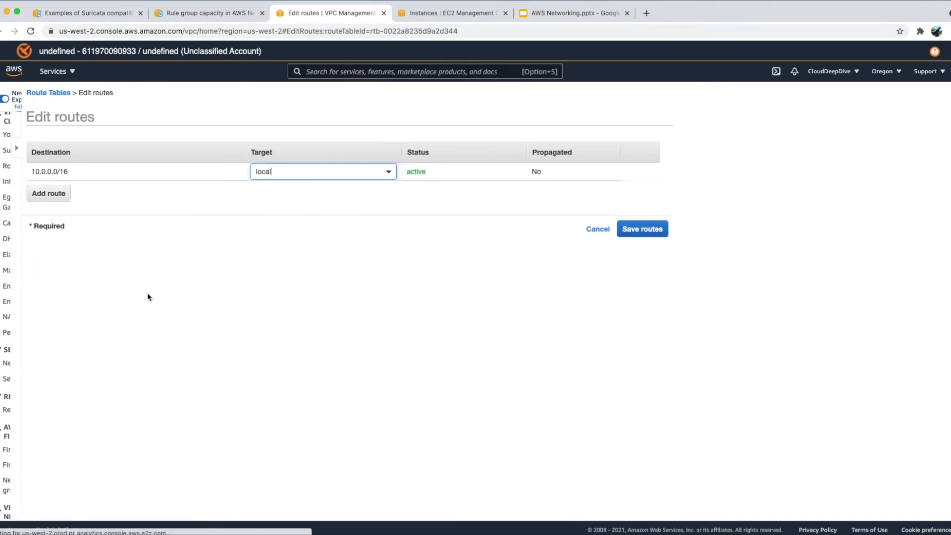
pyautogui.click(17, 194)
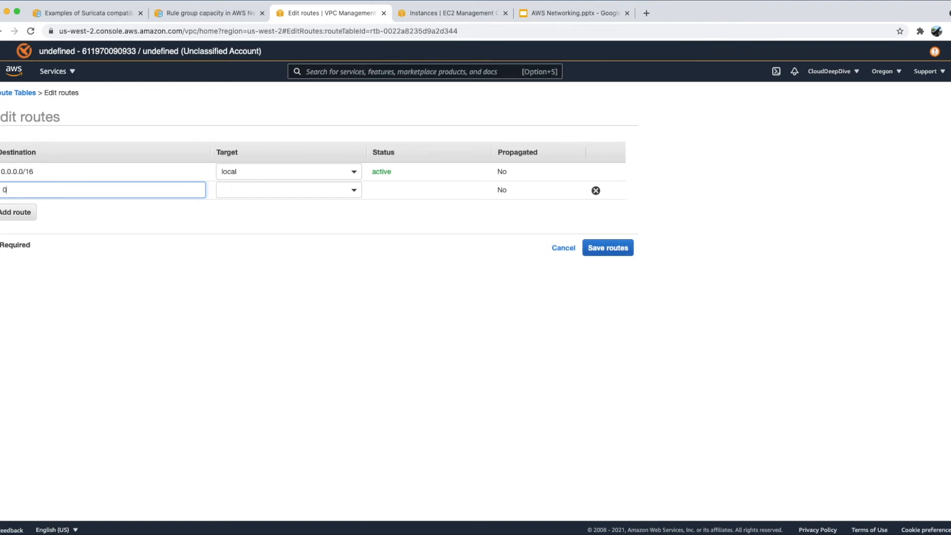
pyautogui.write('0')
pyautogui.click(53, 214)
pyautogui.click(279, 192)
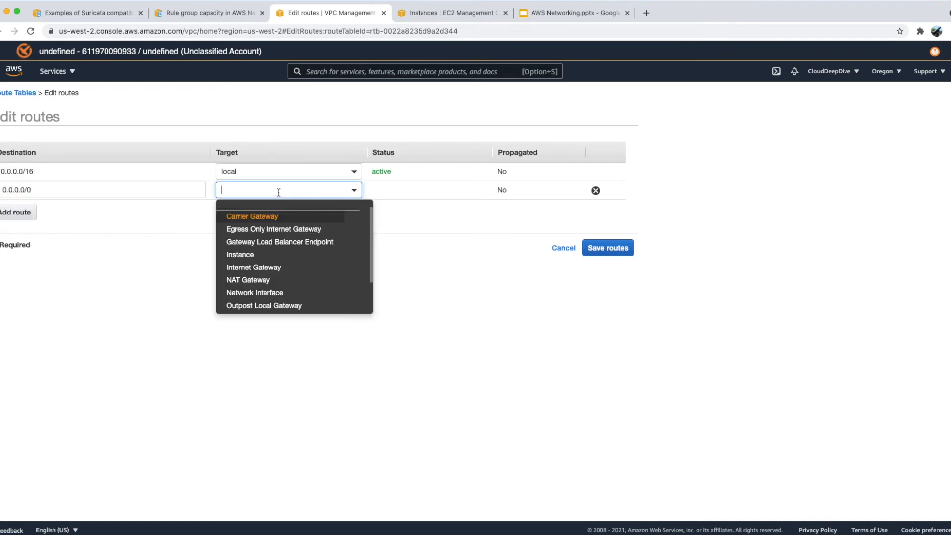
pyautogui.click(278, 268)
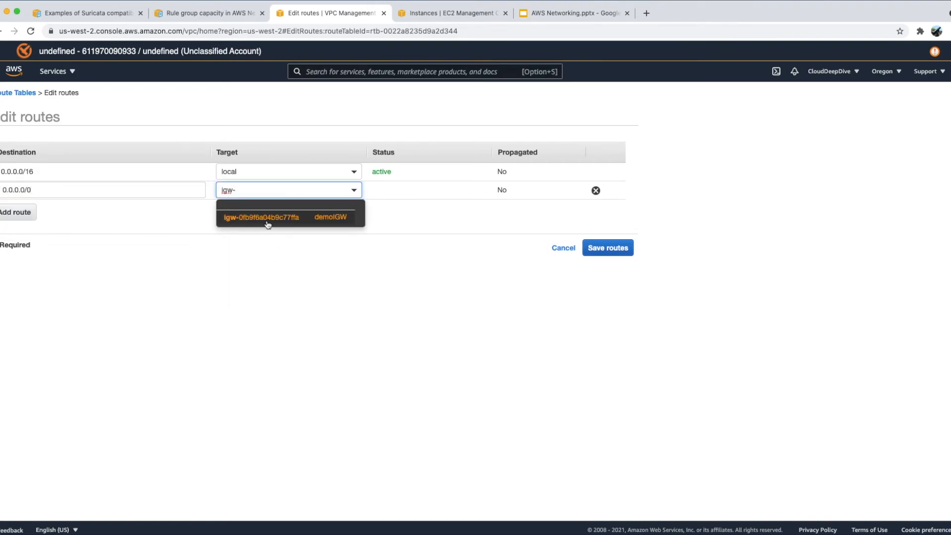
pyautogui.click(267, 218)
pyautogui.click(608, 248)
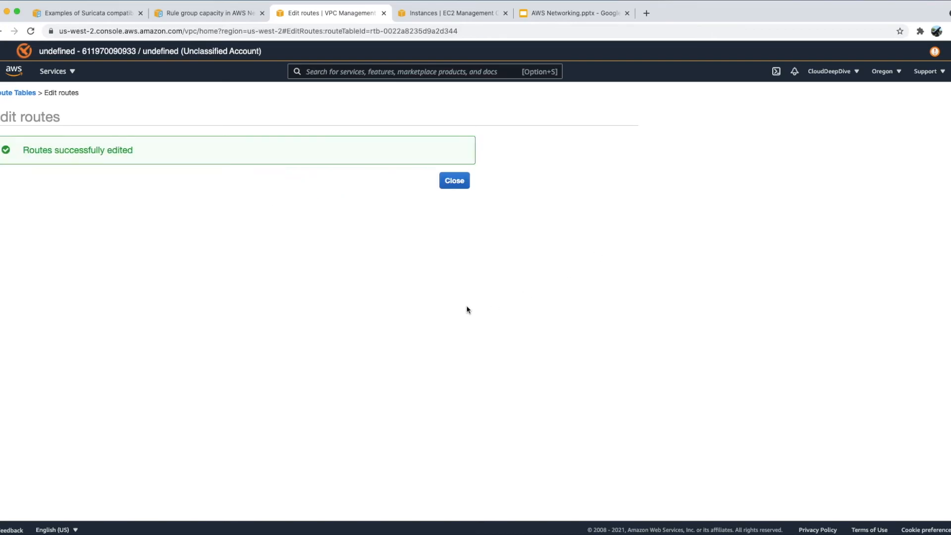
pyautogui.click(454, 181)
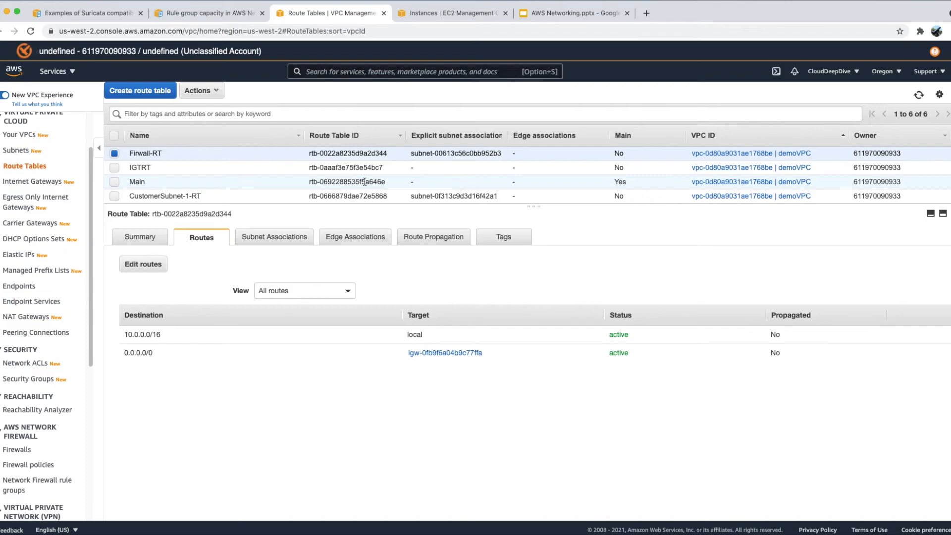
pyautogui.click(115, 154)
pyautogui.click(115, 197)
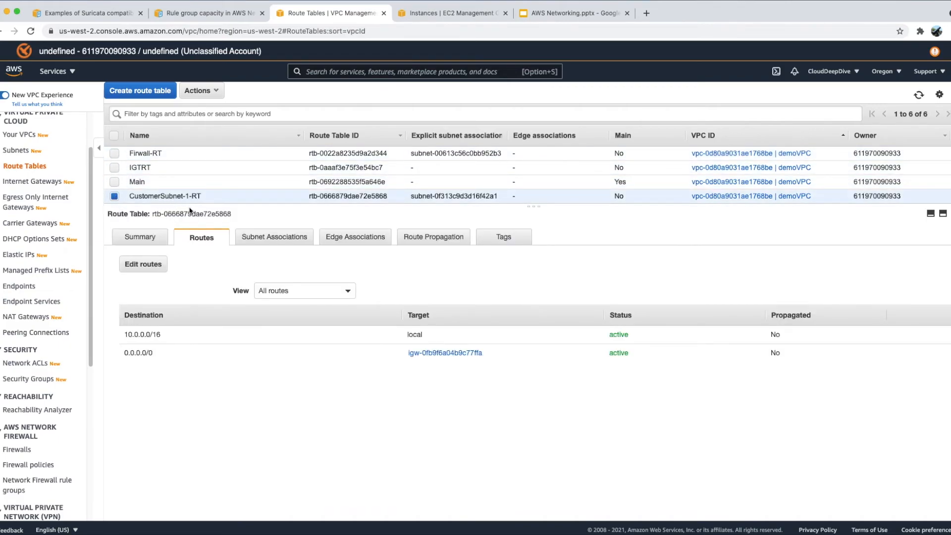
pyautogui.click(143, 264)
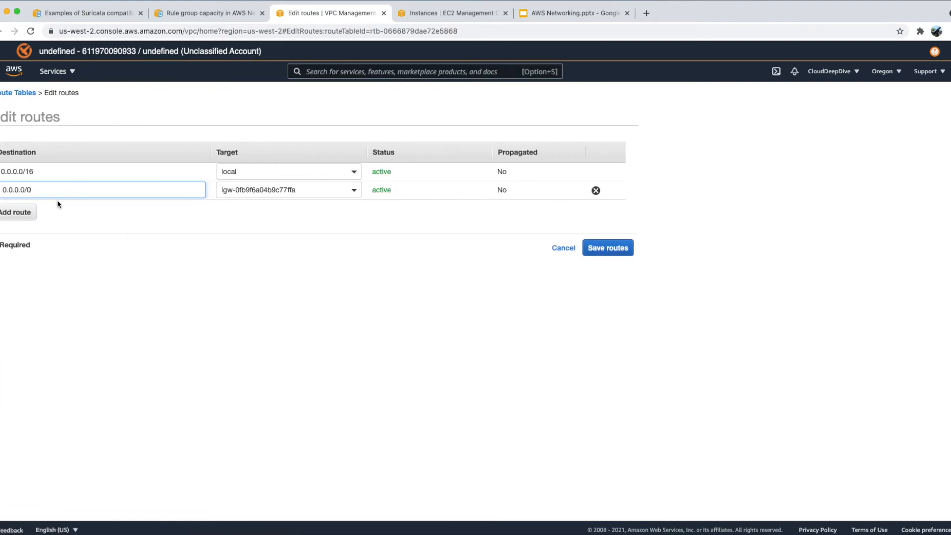
pyautogui.click(354, 191)
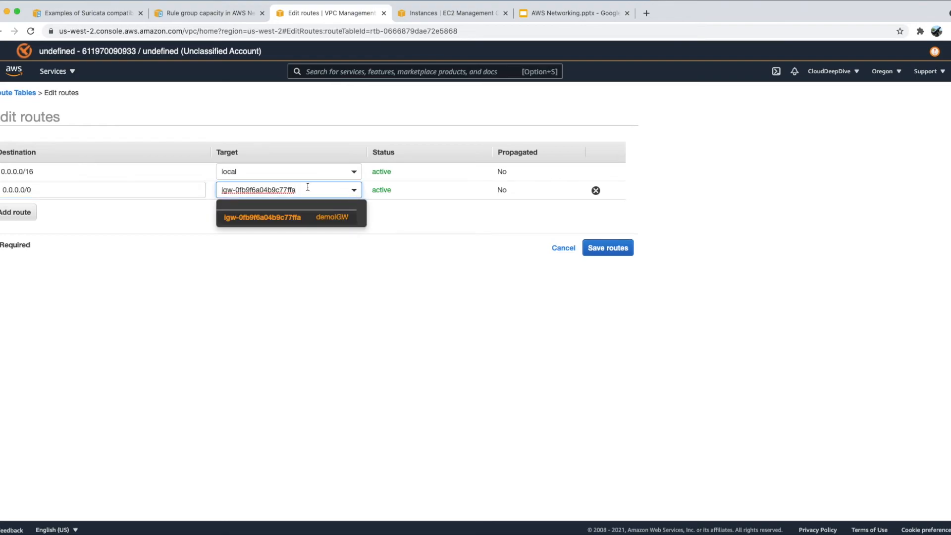
pyautogui.press('super+a')
pyautogui.press('BackSpace')
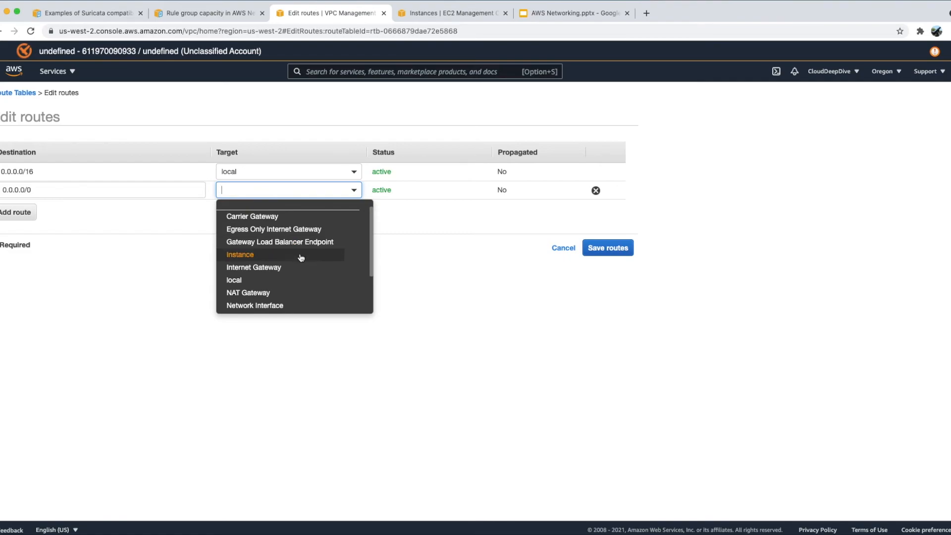
pyautogui.scroll(-3, 308, 276)
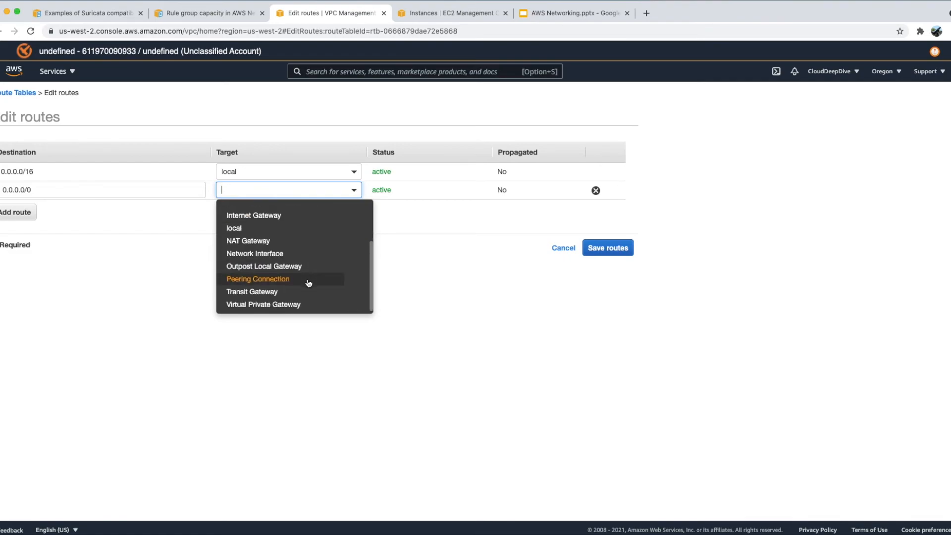
pyautogui.click(293, 254)
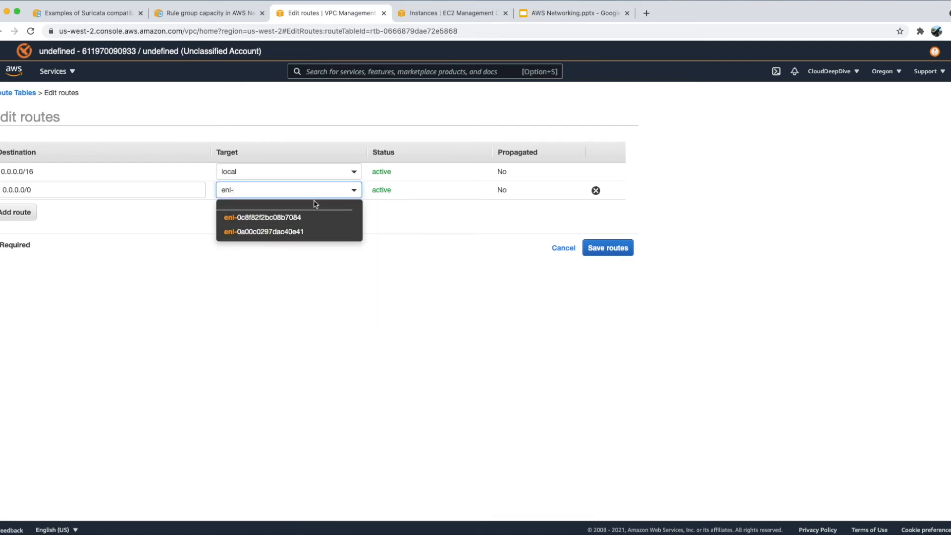
pyautogui.click(177, 268)
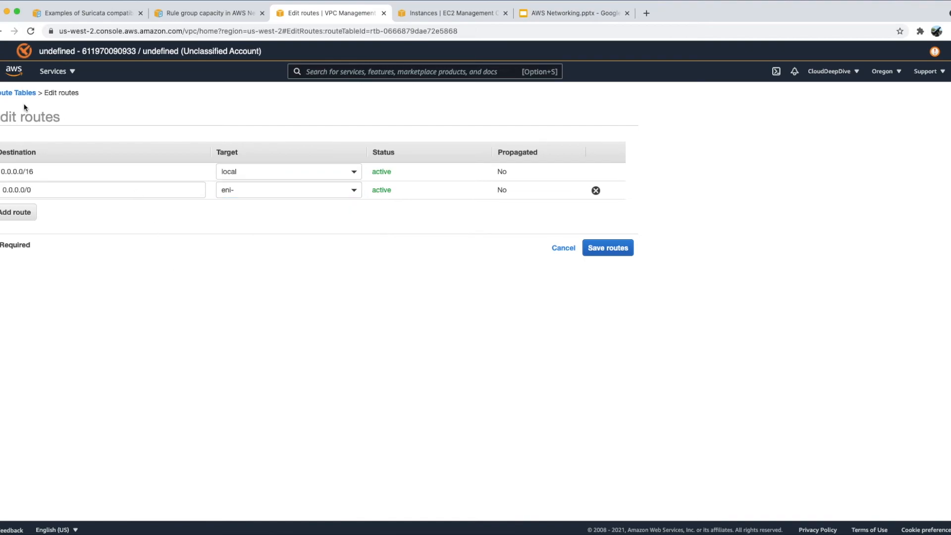
pyautogui.click(321, 193)
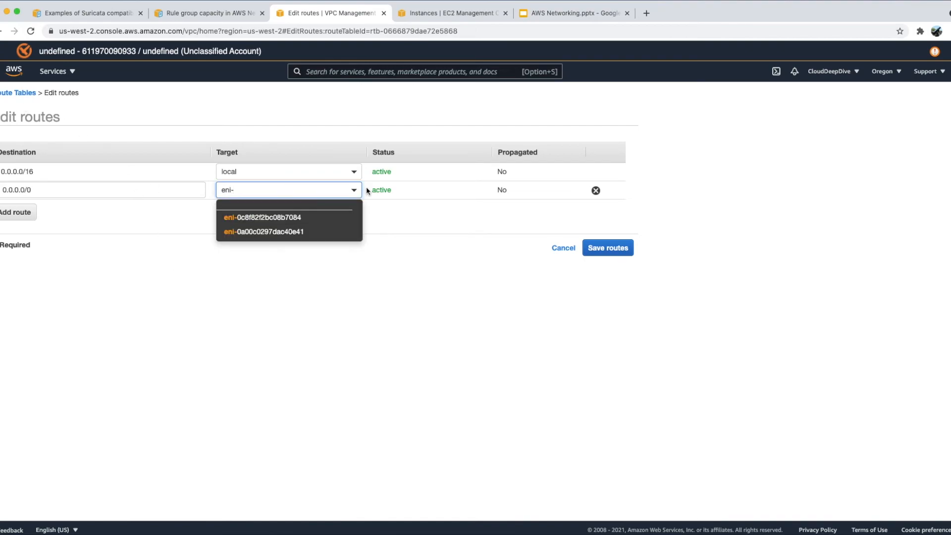
pyautogui.moveTo(244, 193); pyautogui.dragTo(202, 188)
pyautogui.press('BackSpace')
pyautogui.click(214, 311)
pyautogui.click(556, 249)
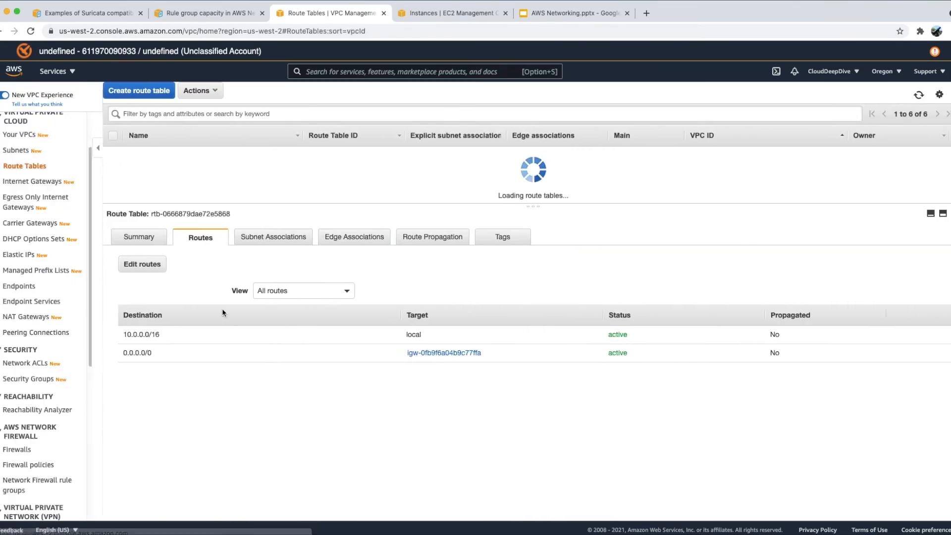
# Copy the network interface ID of the firewall's Gateway Load Balancer endpoint from the VPC endpoints list.
pyautogui.click(27, 289)
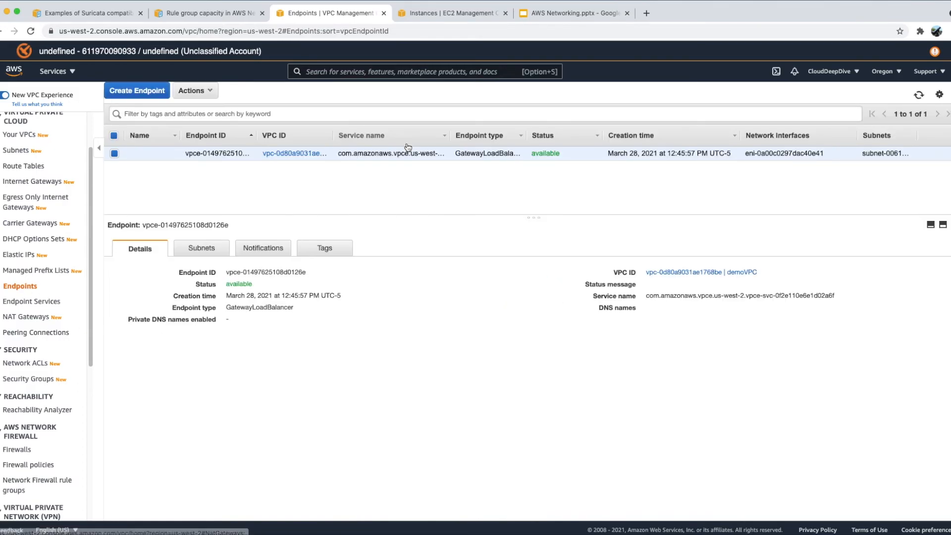
pyautogui.moveTo(331, 136); pyautogui.dragTo(412, 144)
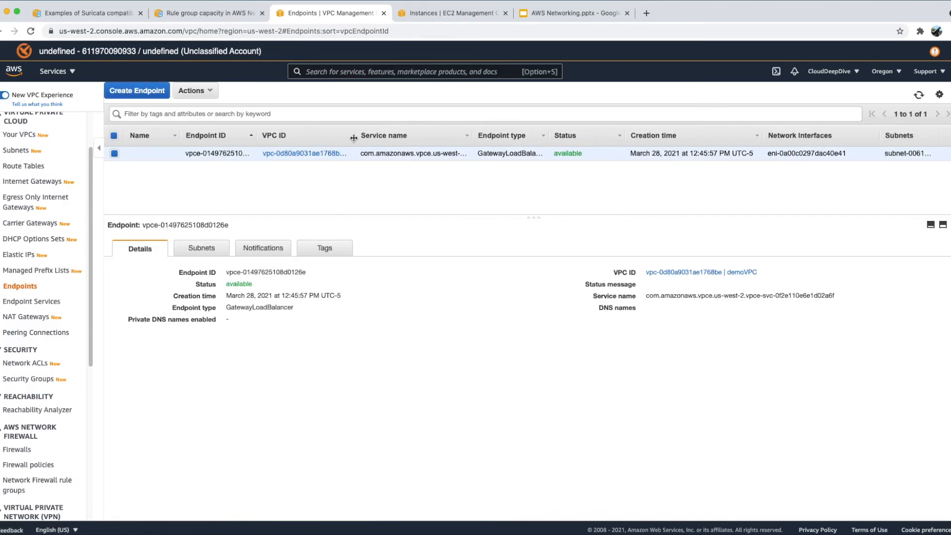
pyautogui.doubleClick(819, 153)
pyautogui.tripleClick(816, 151)
pyautogui.press('super+c')
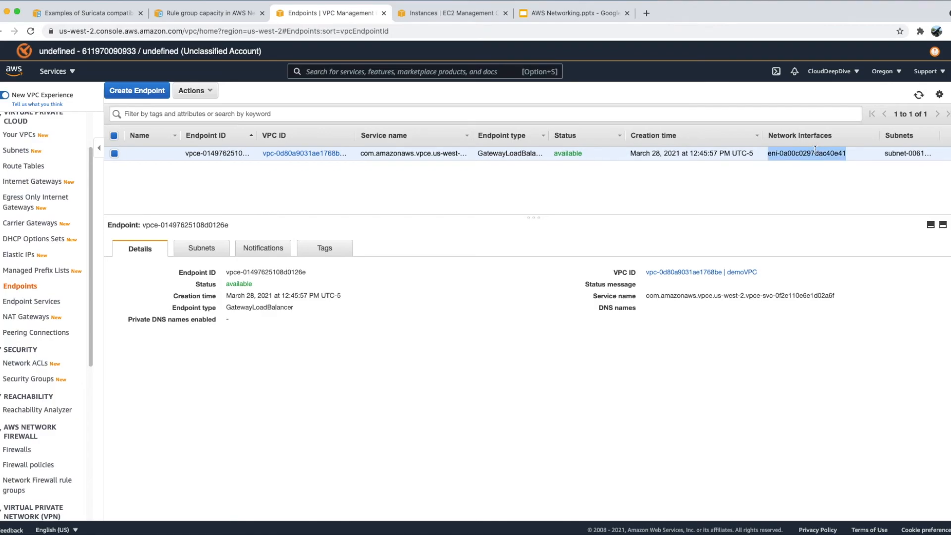
# Set the 0.0.0.0/0 route's target in CustomerSubnet-1-RT to eni-0a00c0297dac40e41 and save the routes.
pyautogui.click(24, 166)
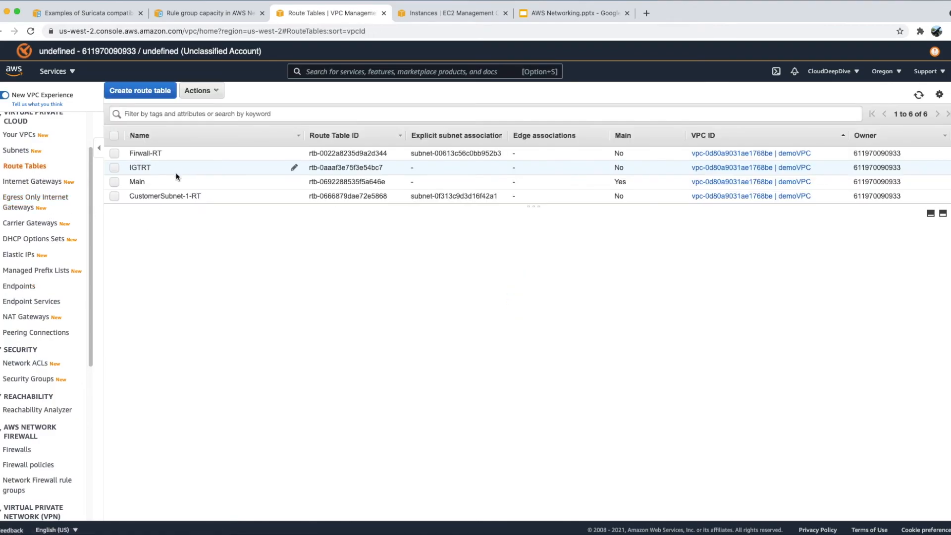
pyautogui.click(139, 196)
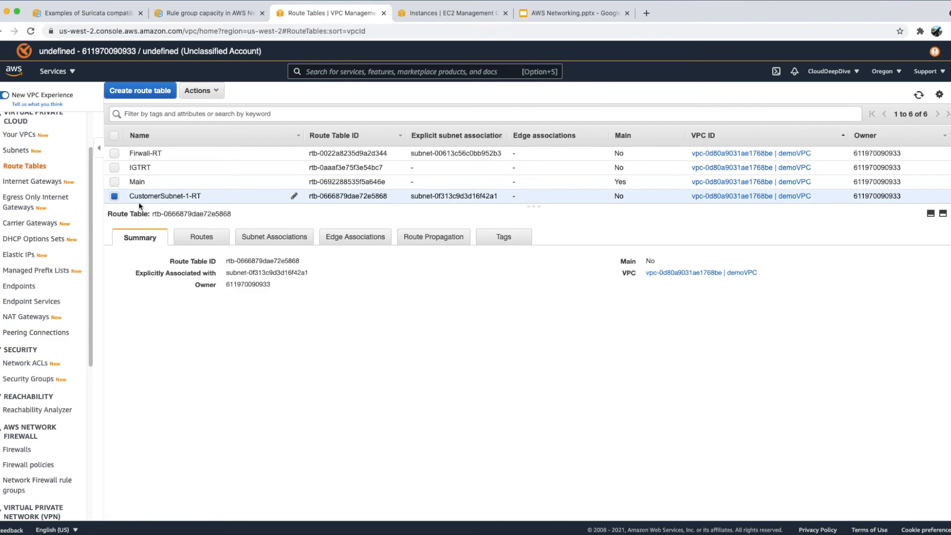
pyautogui.click(200, 237)
pyautogui.click(143, 265)
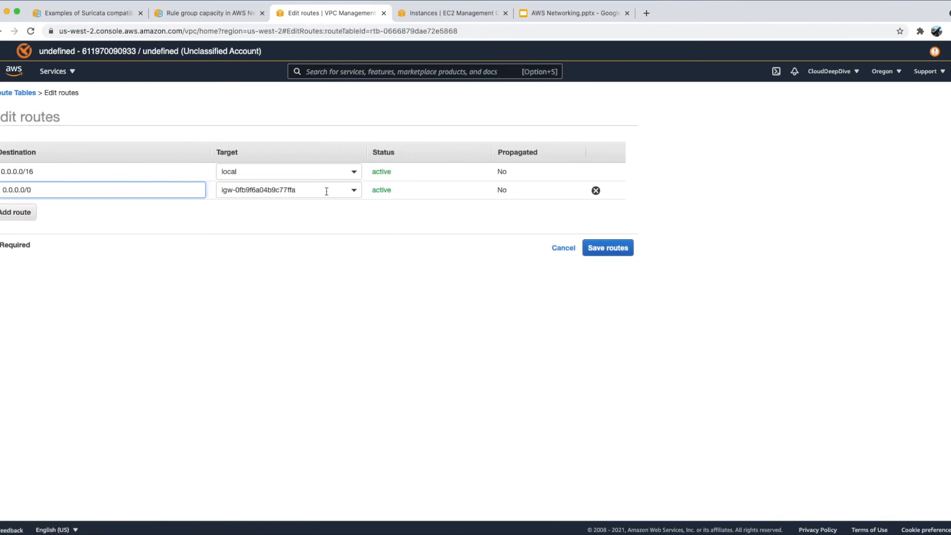
pyautogui.moveTo(316, 195); pyautogui.dragTo(115, 170)
pyautogui.press('BackSpace')
pyautogui.click(353, 191)
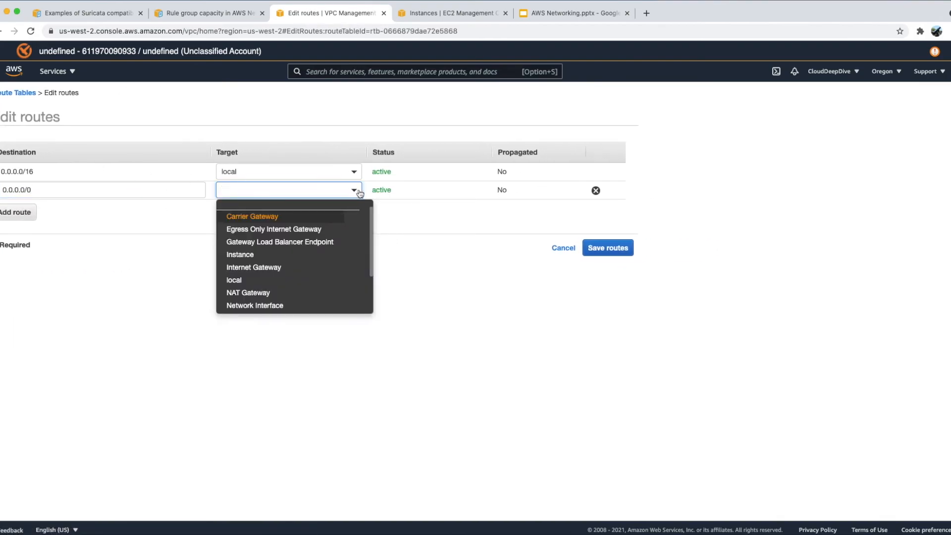
pyautogui.press('super+v')
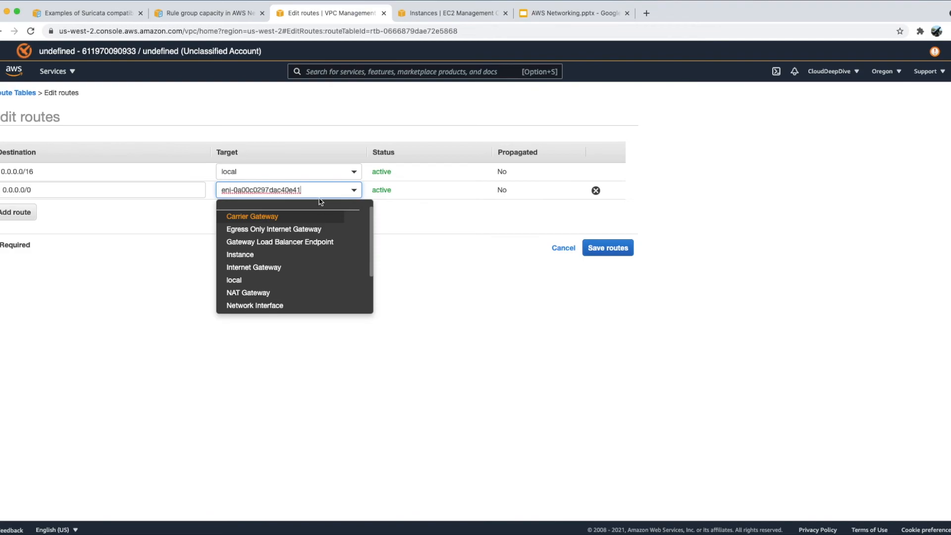
pyautogui.click(607, 255)
pyautogui.click(471, 189)
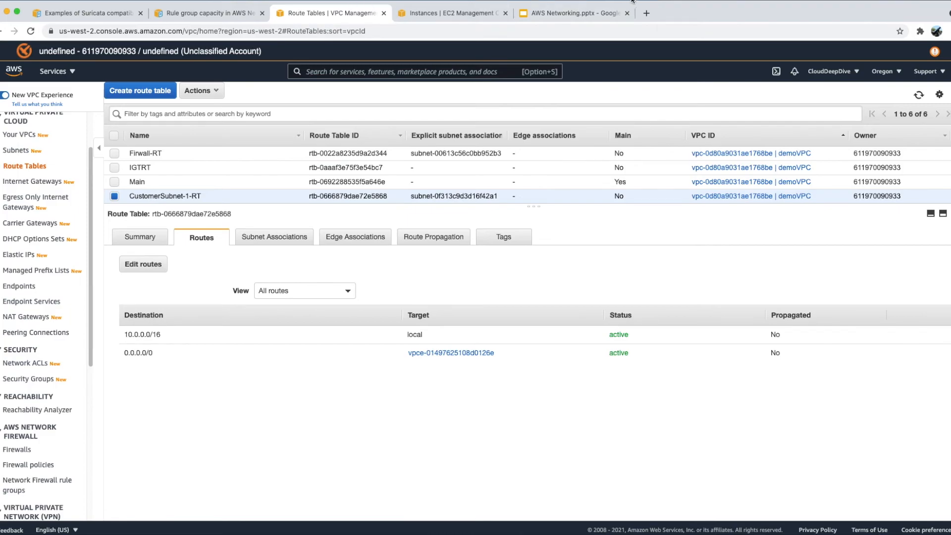
# Consult the Network Firewall architecture slide and edge-associate the IGTRT route table with the demoIGW internet gateway.
pyautogui.click(442, 15)
pyautogui.click(569, 13)
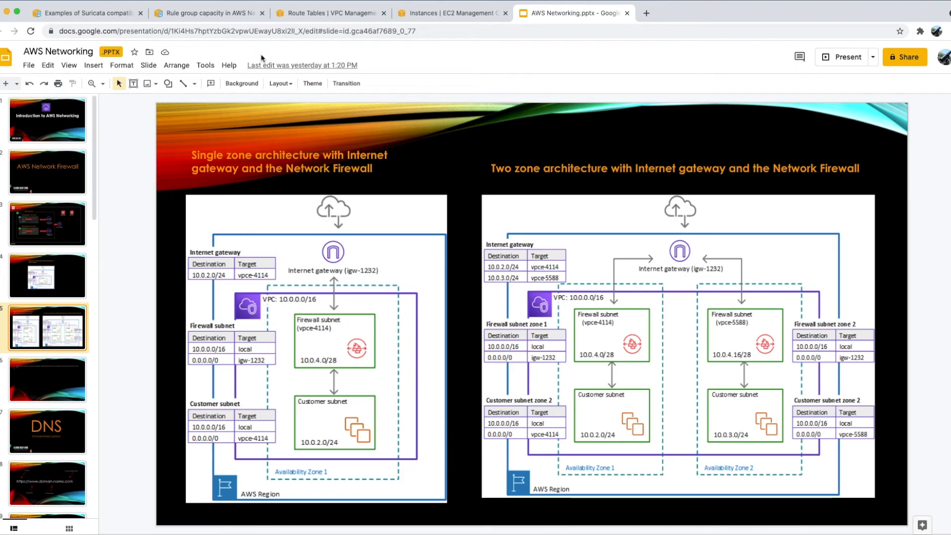
pyautogui.click(317, 15)
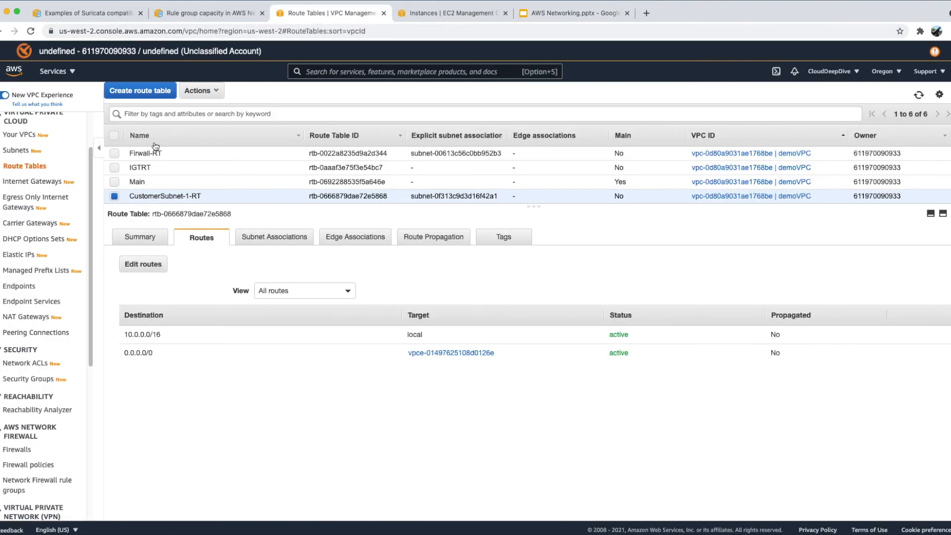
pyautogui.click(115, 168)
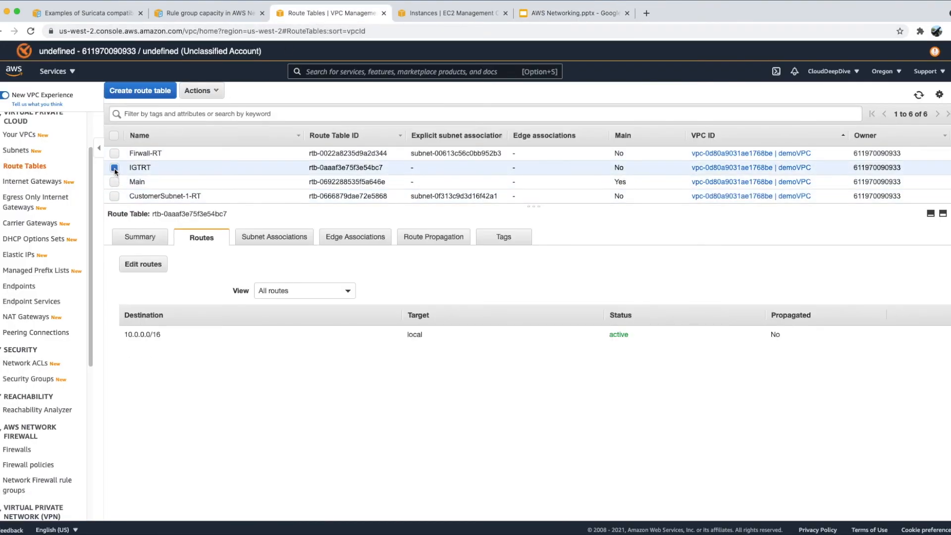
pyautogui.click(362, 241)
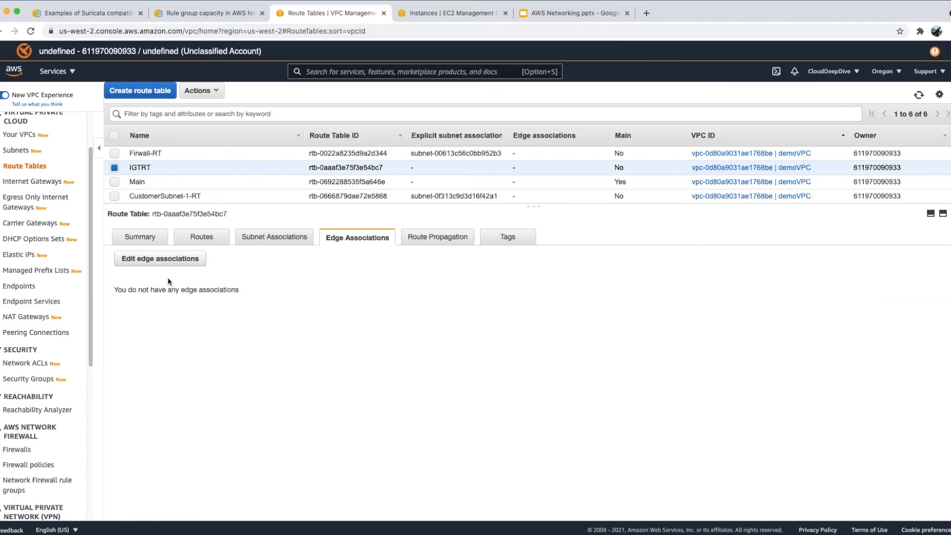
pyautogui.click(158, 260)
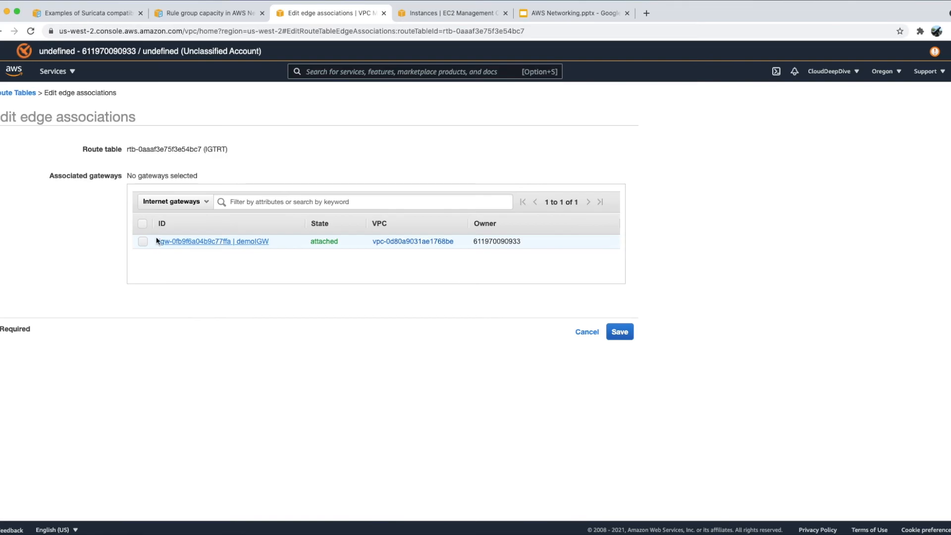
pyautogui.click(143, 241)
pyautogui.click(617, 336)
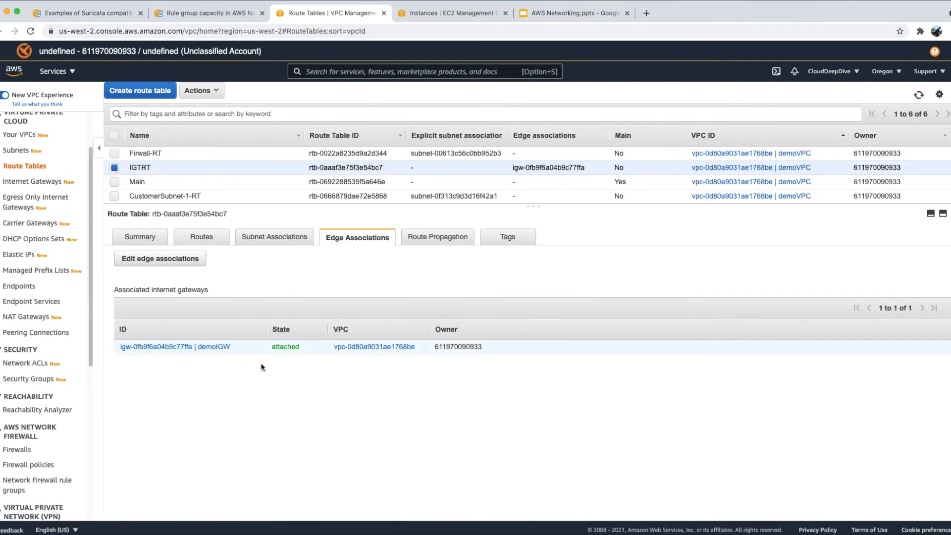
# Check the architecture slide, add a 10.0.1.0/24 route targeting network interface eni-0a00c0297dac40e41 to the IGTRT route table and save it.
pyautogui.click(545, 15)
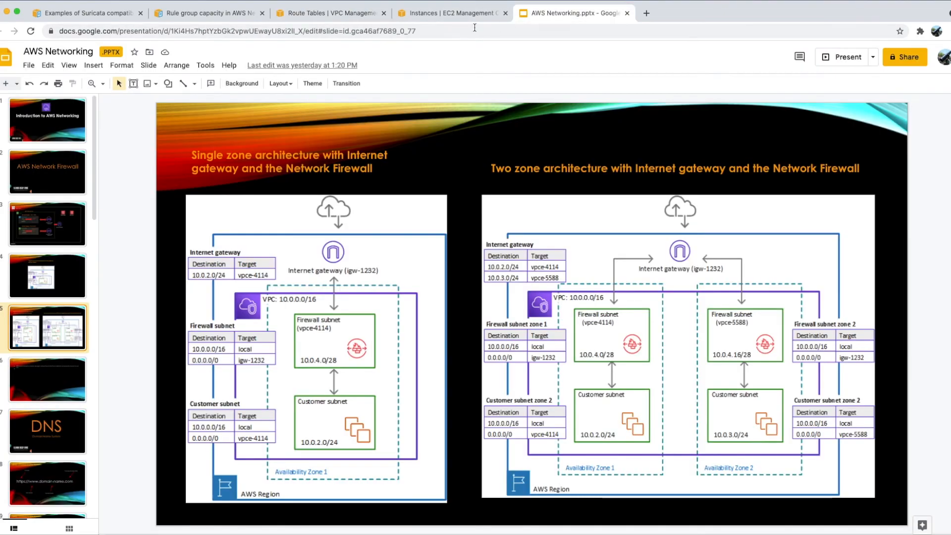
pyautogui.click(317, 15)
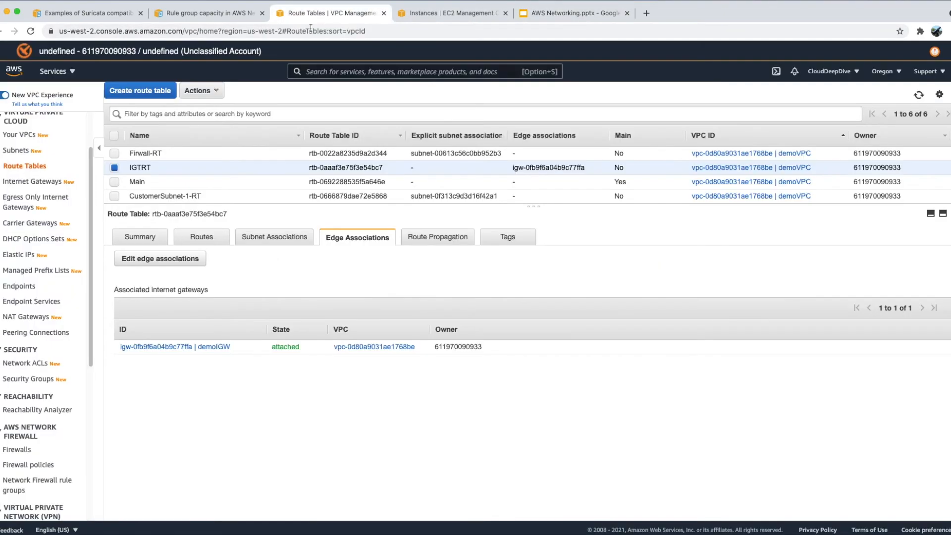
pyautogui.click(202, 237)
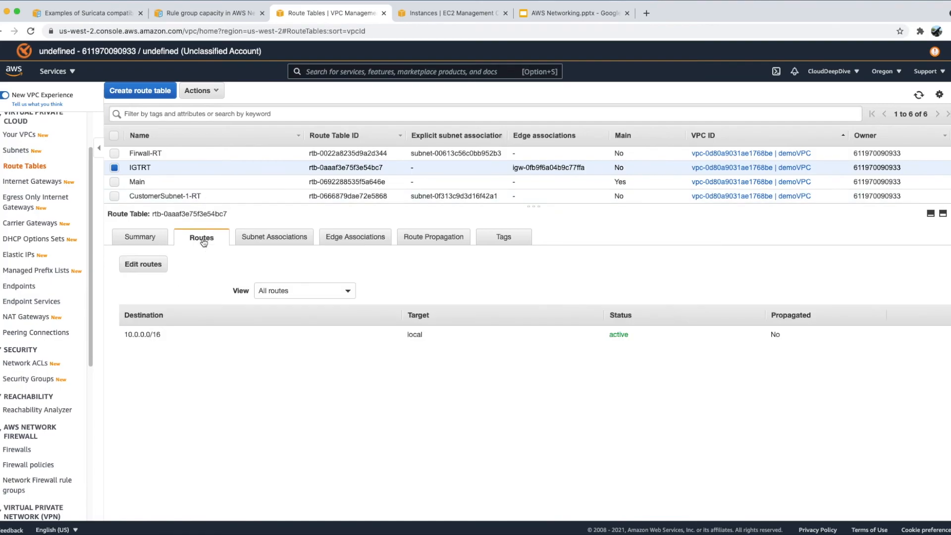
pyautogui.click(142, 265)
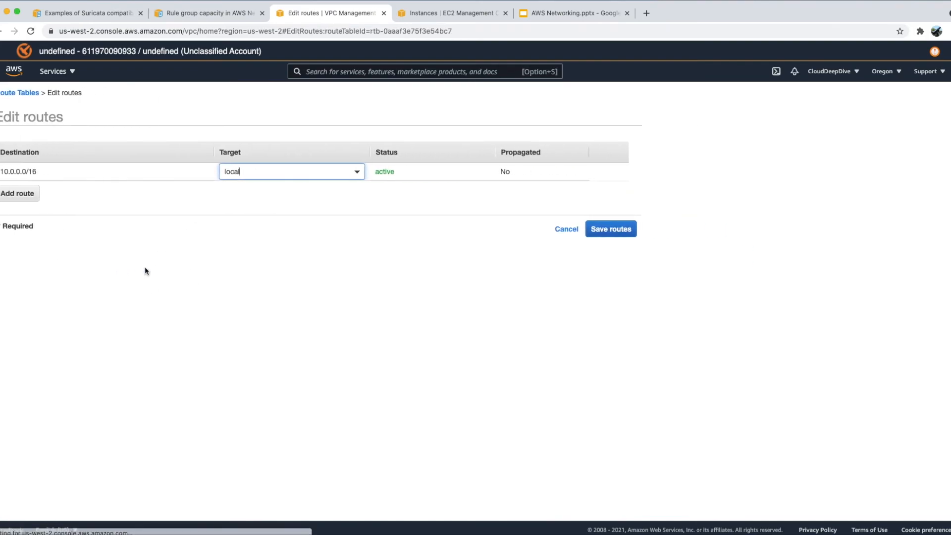
pyautogui.click(19, 194)
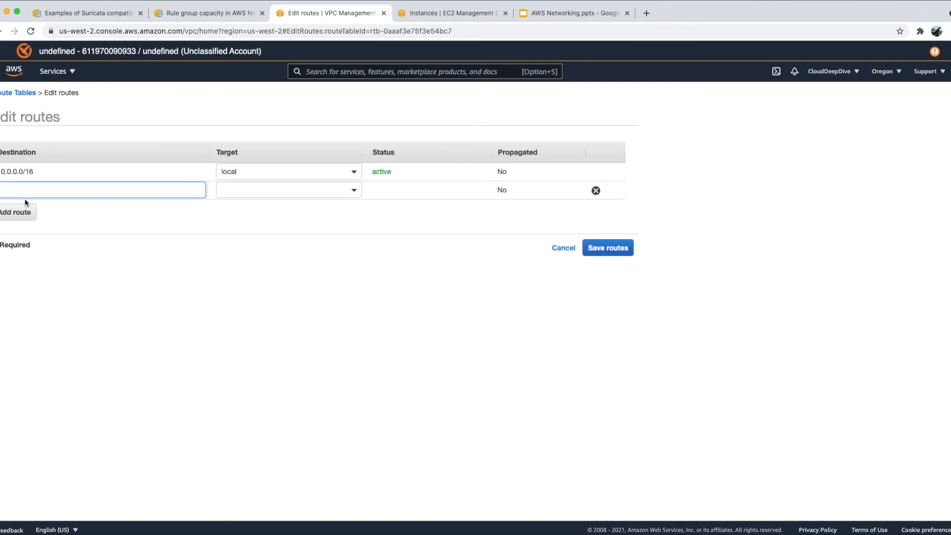
pyautogui.write('10.0.1')
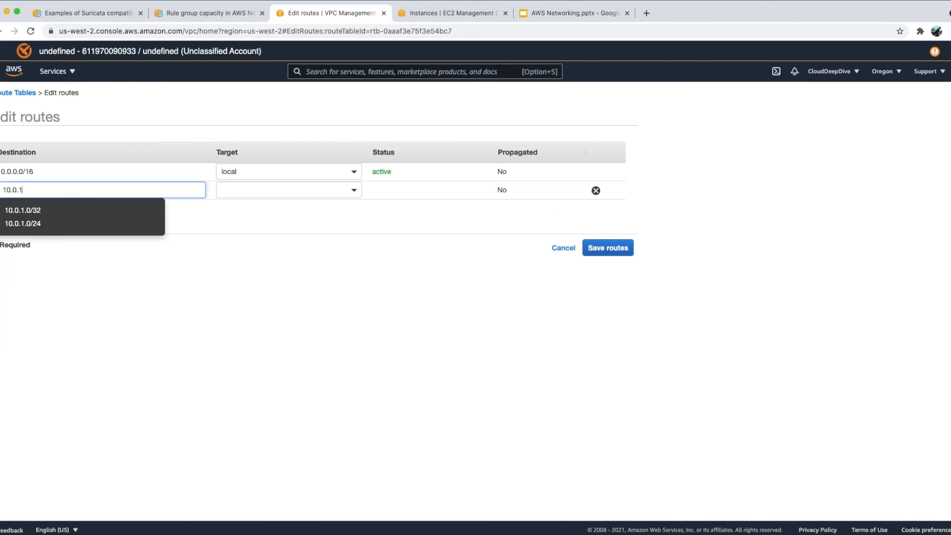
pyautogui.write('.0/24')
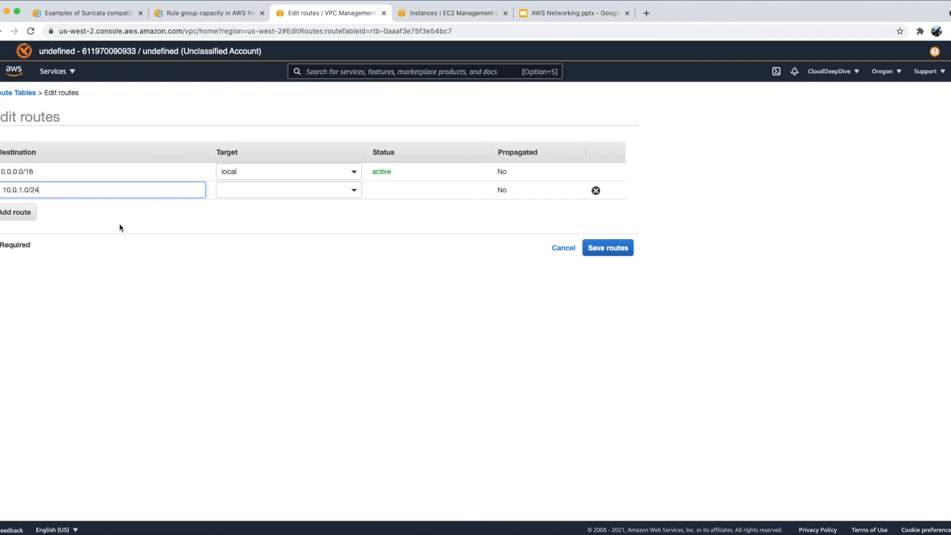
pyautogui.click(347, 191)
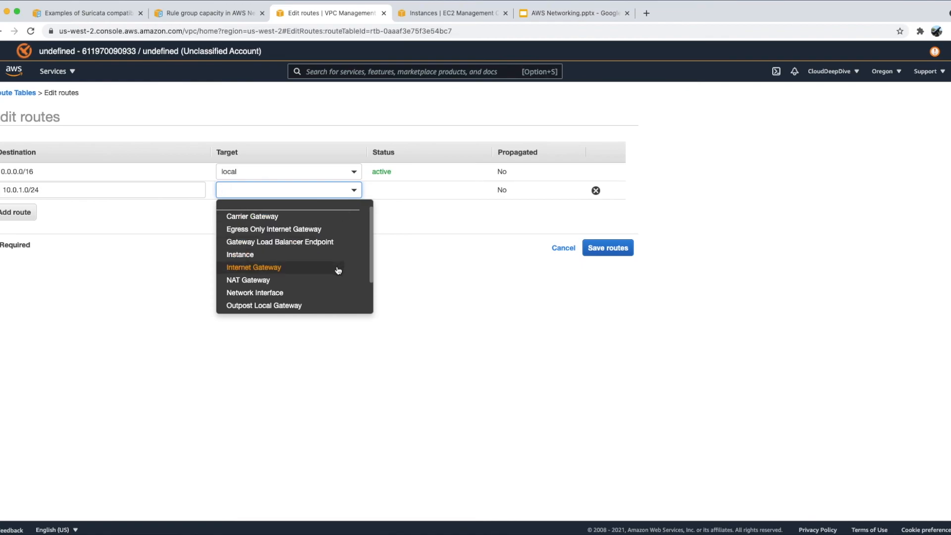
pyautogui.click(327, 296)
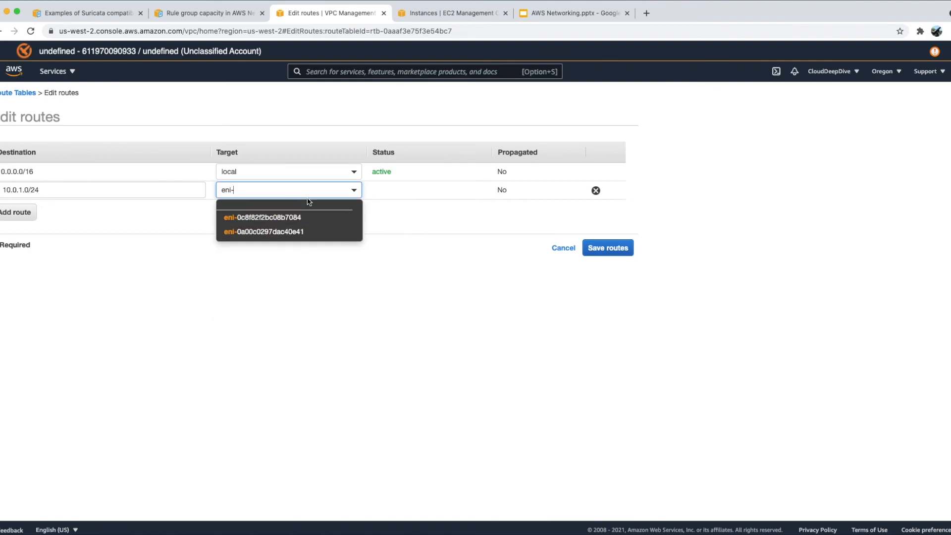
pyautogui.write('0a00c0297dac40e41')
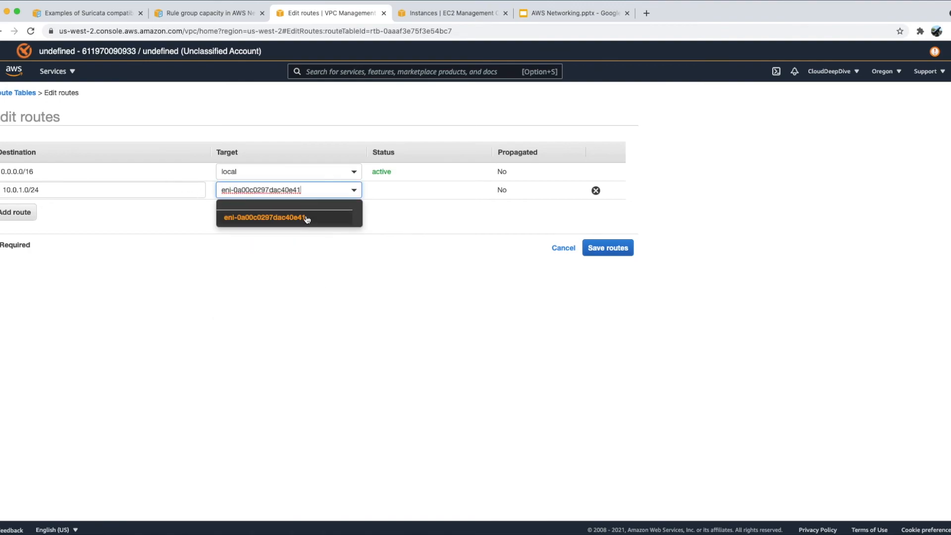
pyautogui.click(307, 219)
pyautogui.click(605, 248)
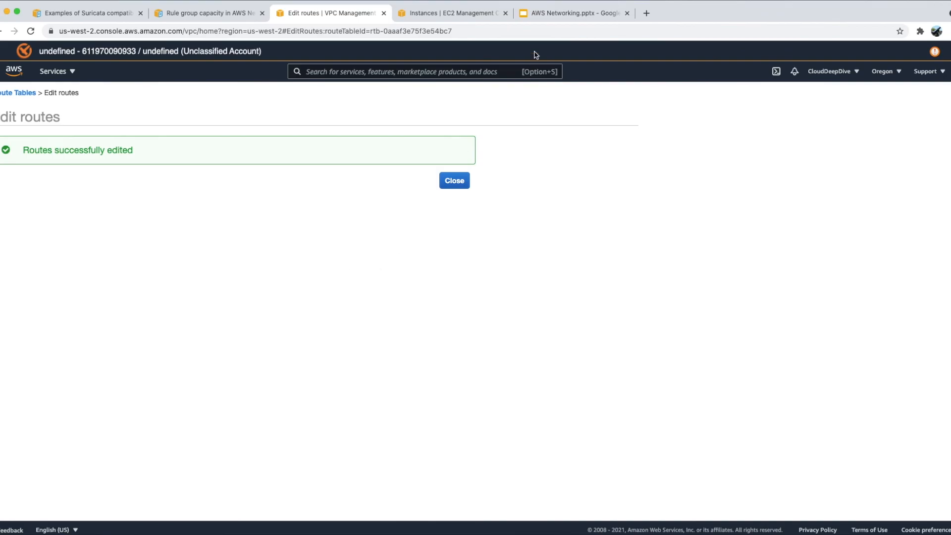
# Review the routes of CustomerSubnet-1-RT, Firwall-RT and IGTRT against the Network Firewall architecture slide.
pyautogui.click(557, 12)
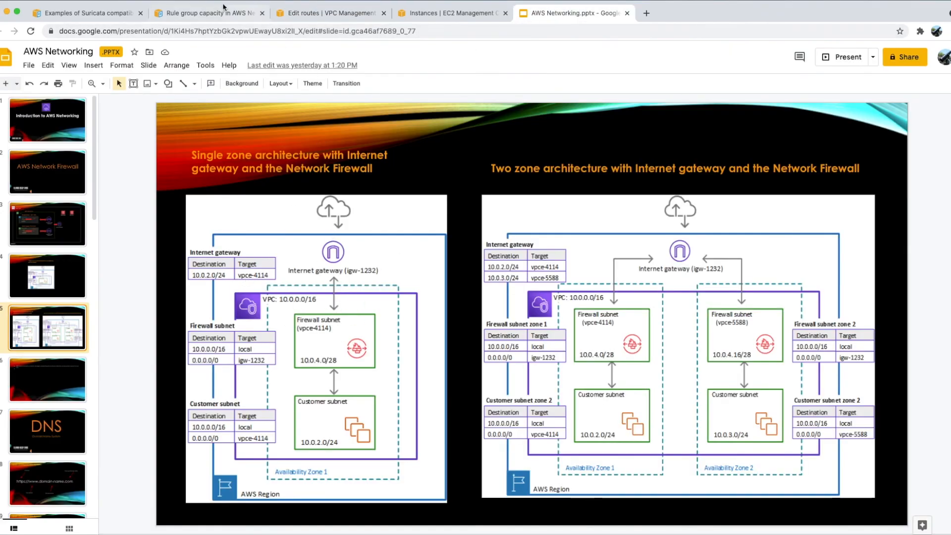
pyautogui.click(315, 19)
pyautogui.click(453, 180)
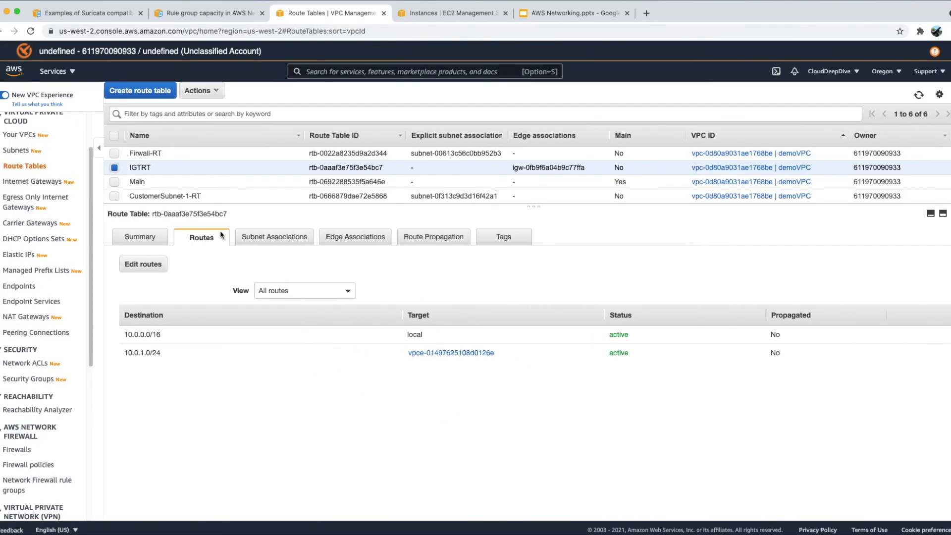
pyautogui.click(114, 196)
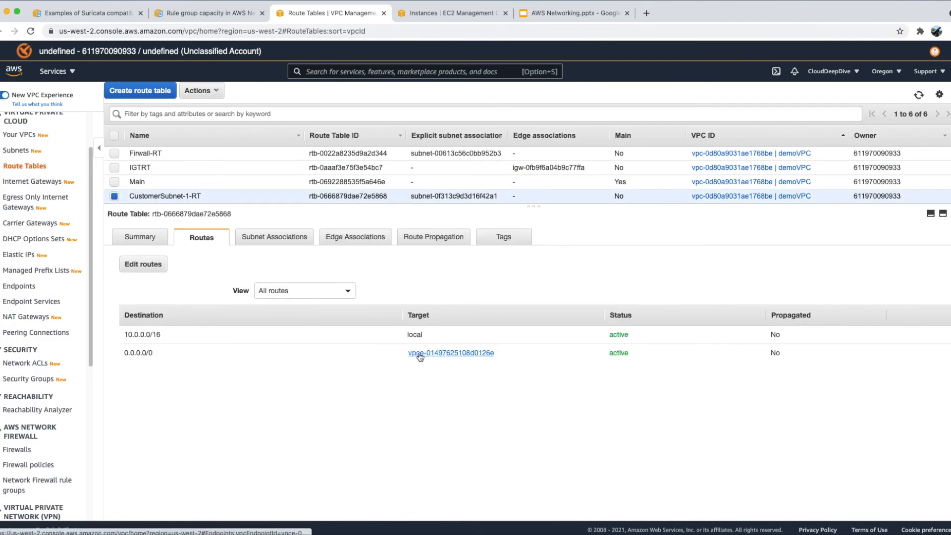
pyautogui.click(114, 153)
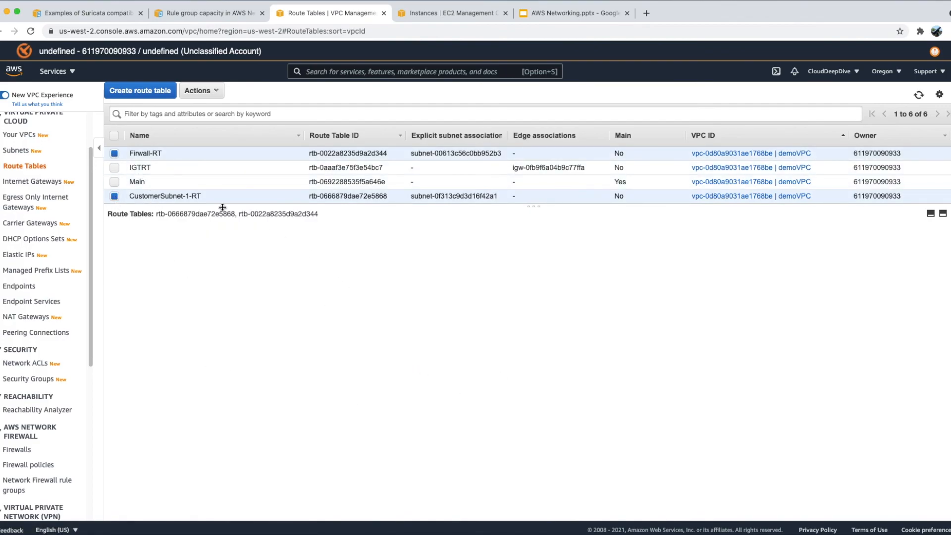
pyautogui.click(115, 197)
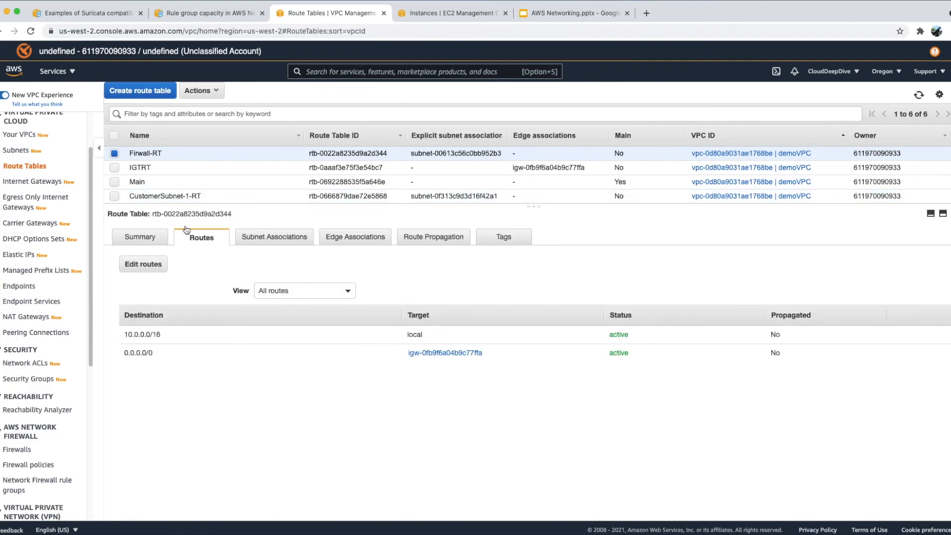
pyautogui.click(114, 153)
pyautogui.click(115, 168)
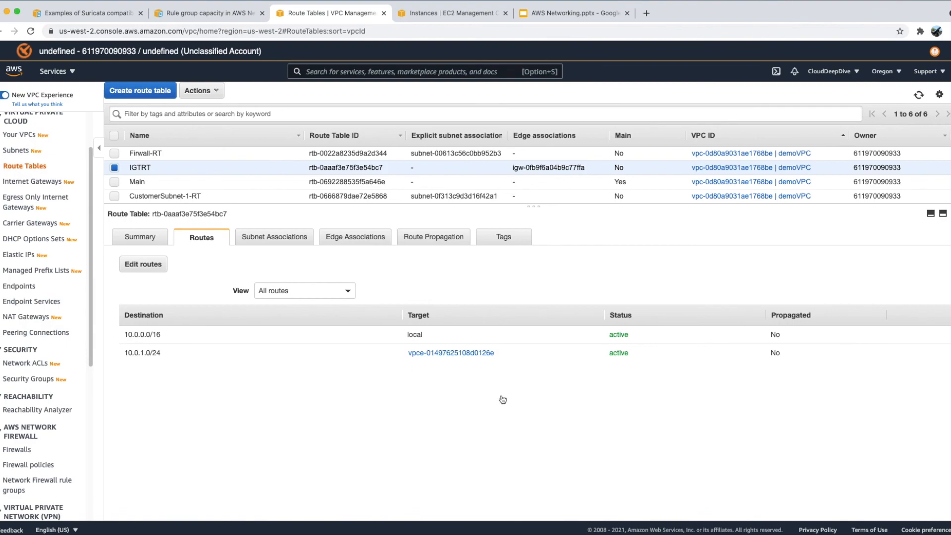
# Switch to the remote Windows instance, load amazon.com in a new Internet Explorer tab and close the old Amazon tab.
pyautogui.press('super+Tab')
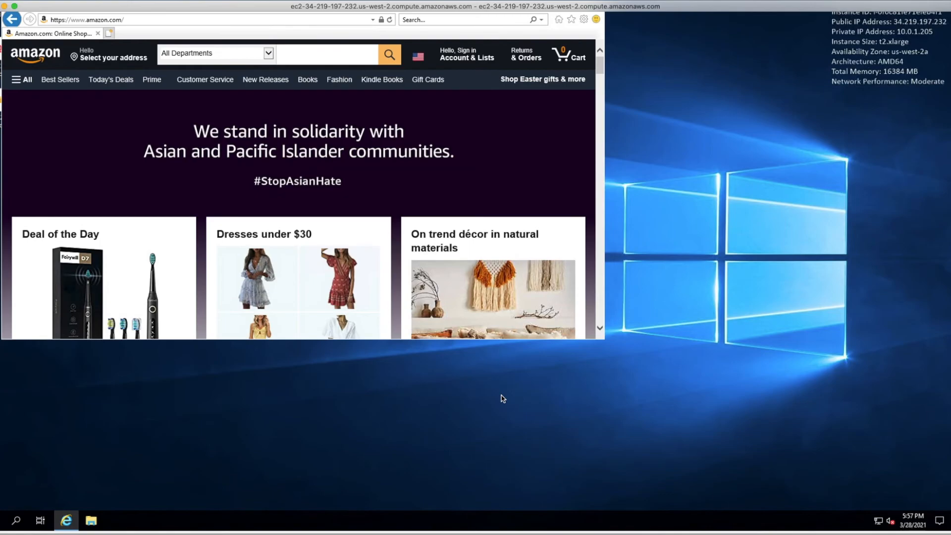
pyautogui.click(110, 34)
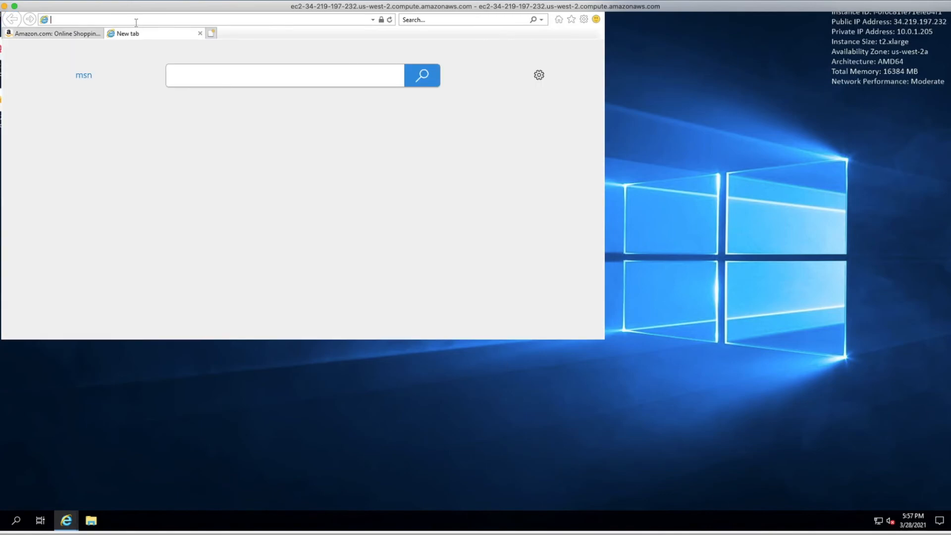
pyautogui.write('amazon.com/')
pyautogui.press('Return')
pyautogui.click(92, 35)
pyautogui.click(97, 34)
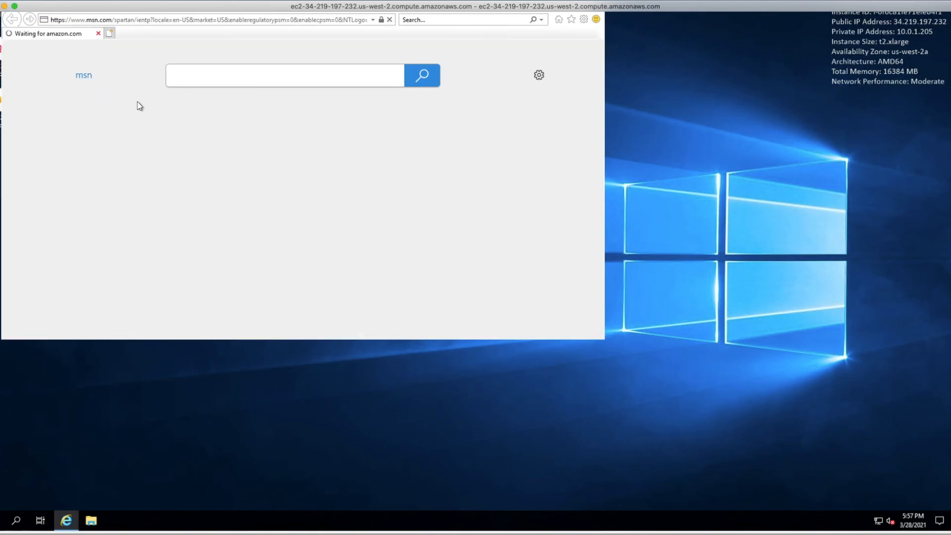
# Load outlook.com in another browser tab and compare it with the amazon.com tab to test the firewall filtering.
pyautogui.click(112, 33)
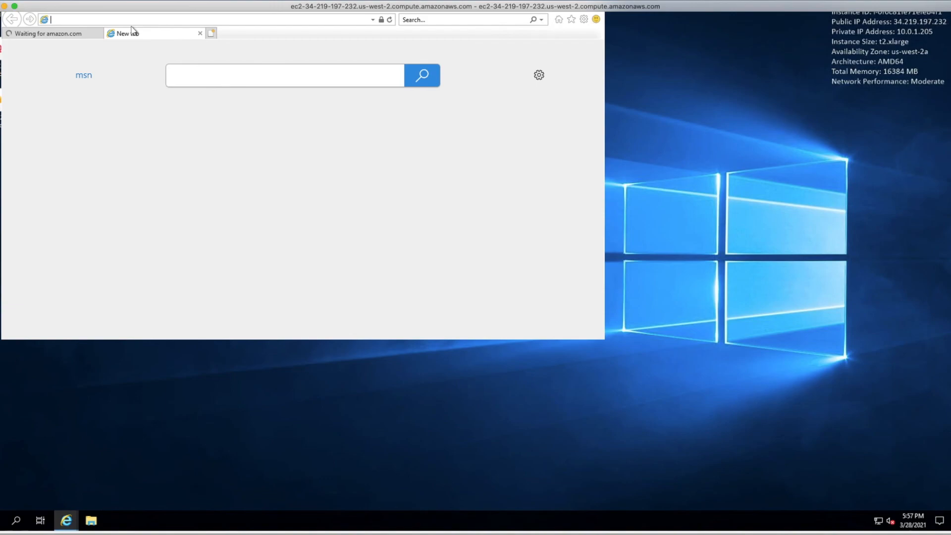
pyautogui.write('outlook.com')
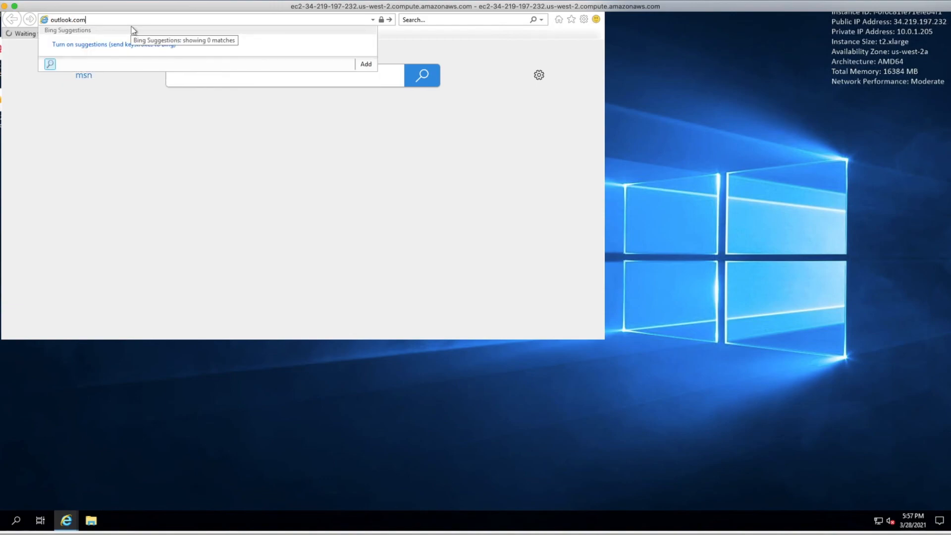
pyautogui.press('Return')
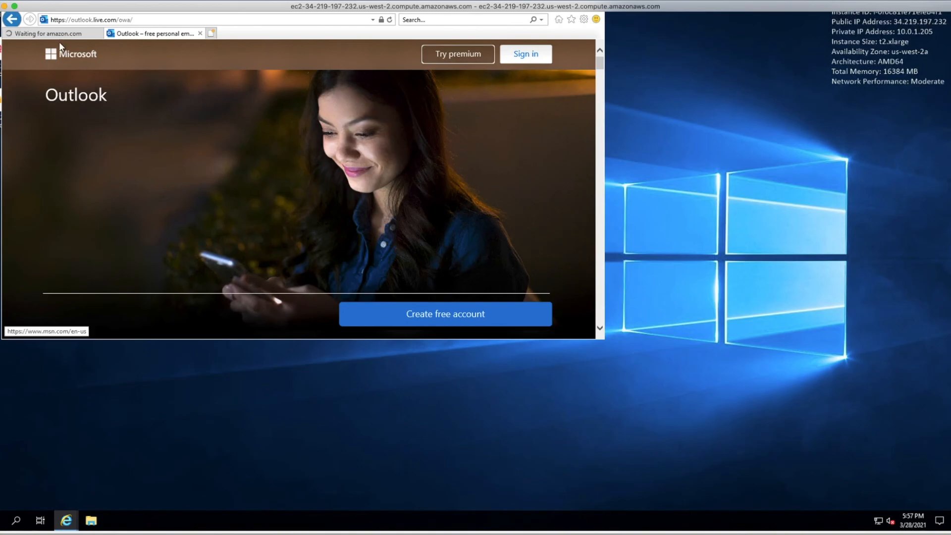
pyautogui.click(49, 34)
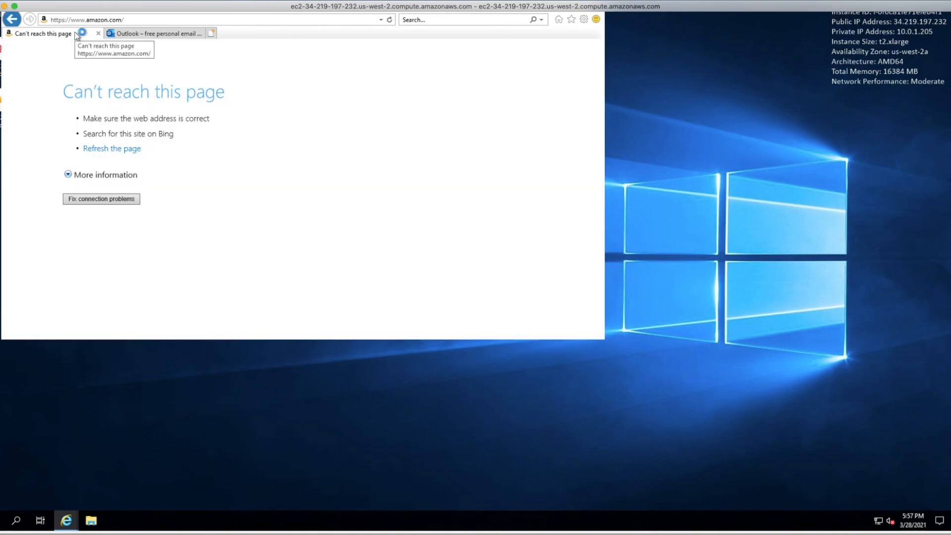
pyautogui.click(141, 35)
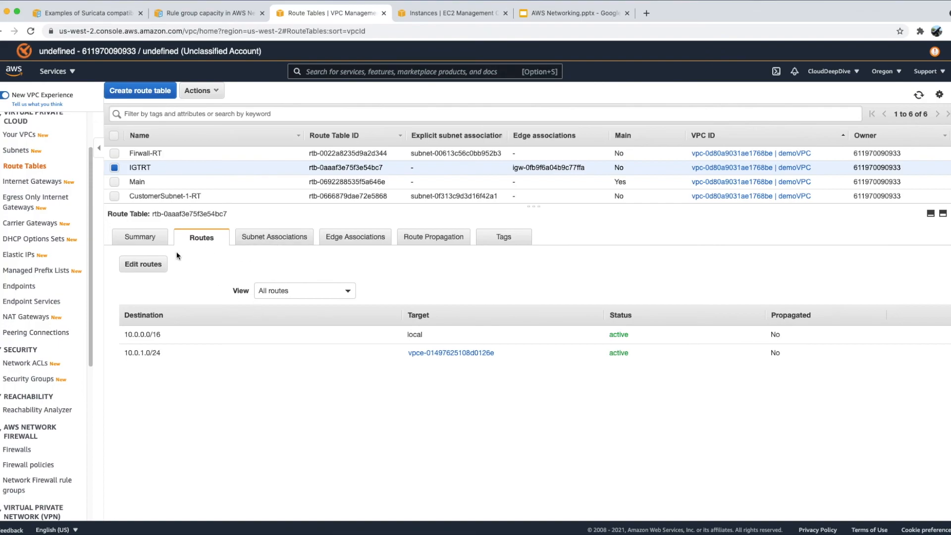
# Return to the VPC console, deselect the IGTRT route table and open the list of Network Firewall firewalls.
pyautogui.click(115, 169)
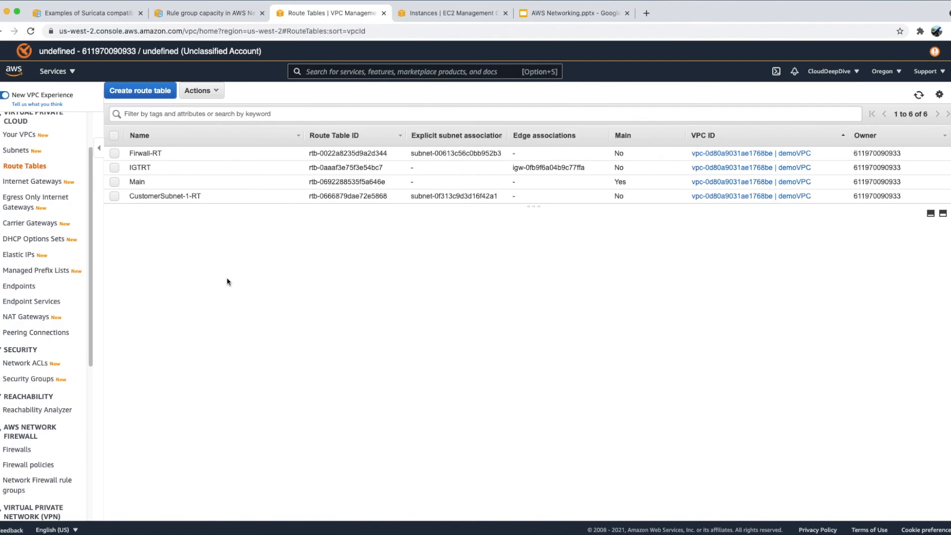
pyautogui.click(21, 450)
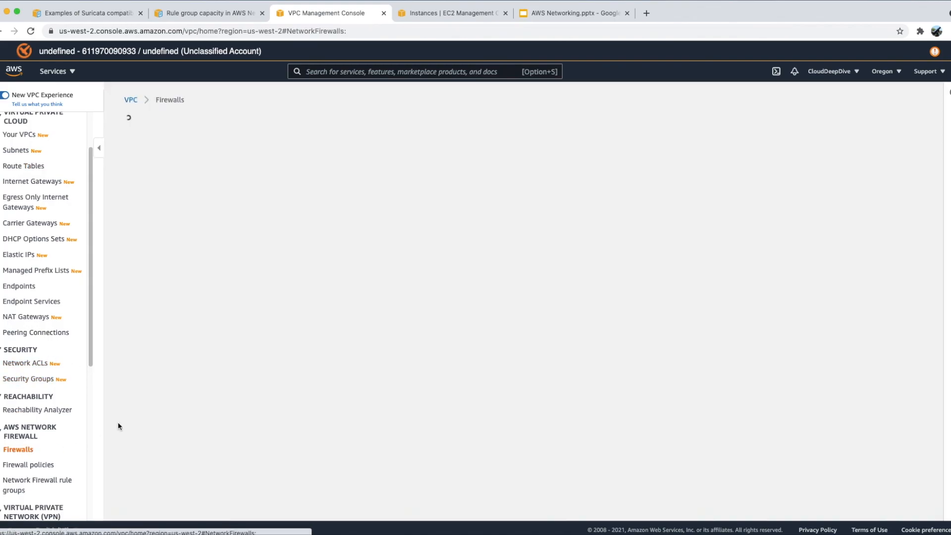